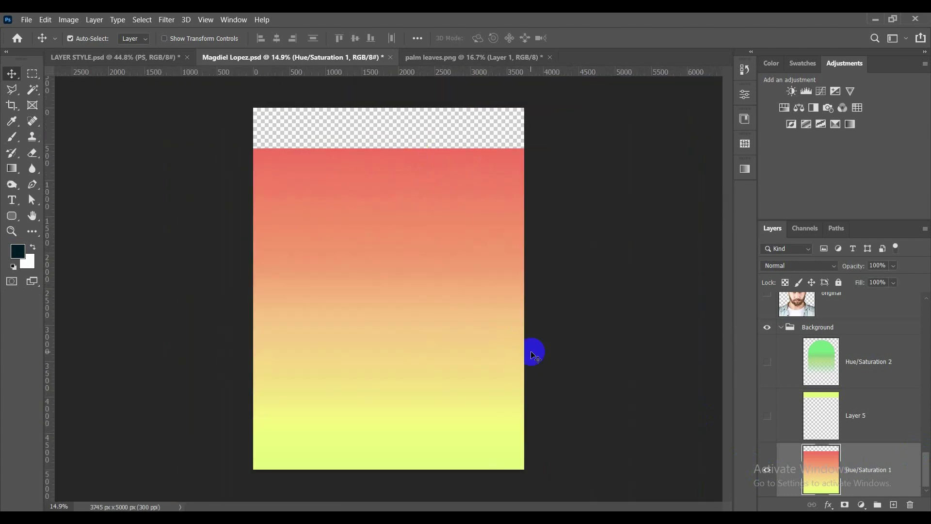
On a new layer, fill a rectangle covering the canvas below the transparent strip with the dark foreground colour, then deselect
click(895, 504)
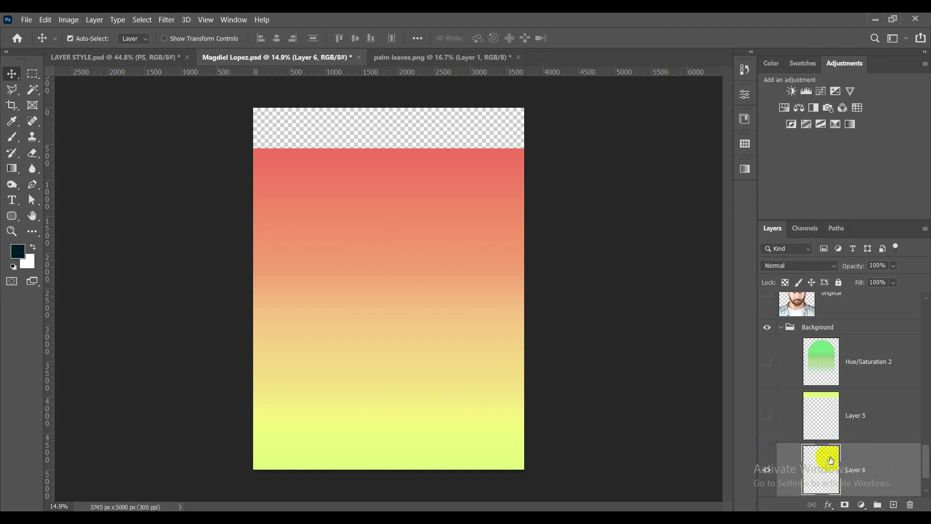
click(32, 74)
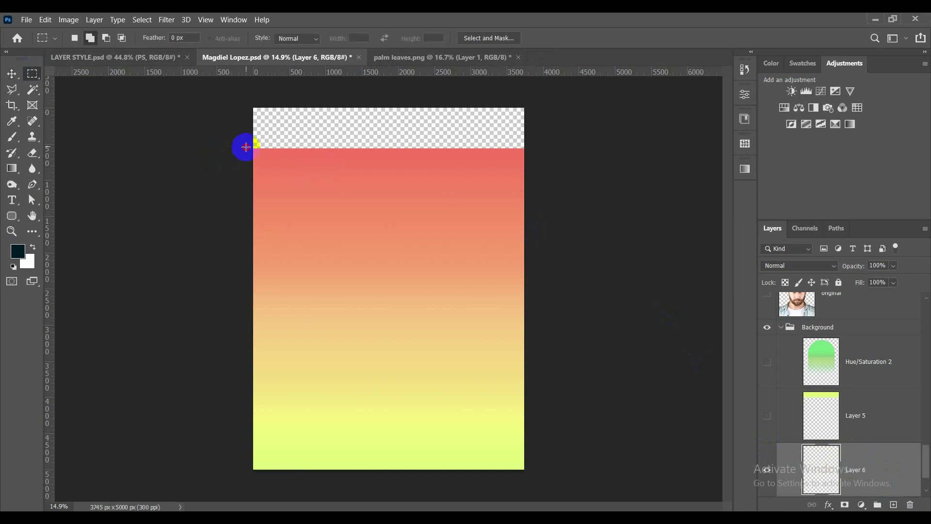
drag(245, 147, 575, 504)
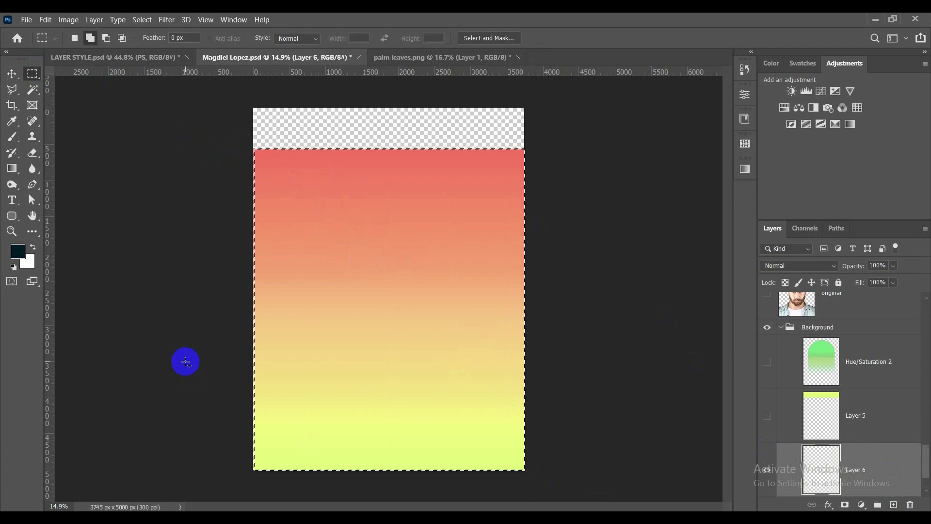
key(alt+BackSpace)
key(ctrl+d)
scroll(352, 311, up, 1)
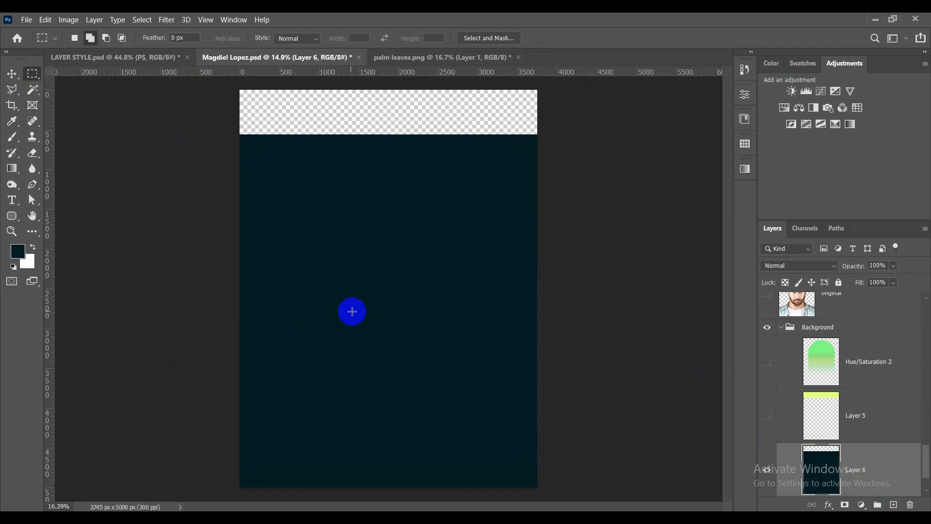
Add a Gradient Overlay effect to the dark rectangle on Layer 6, keeping the canvas in view
scroll(906, 453, down, 1)
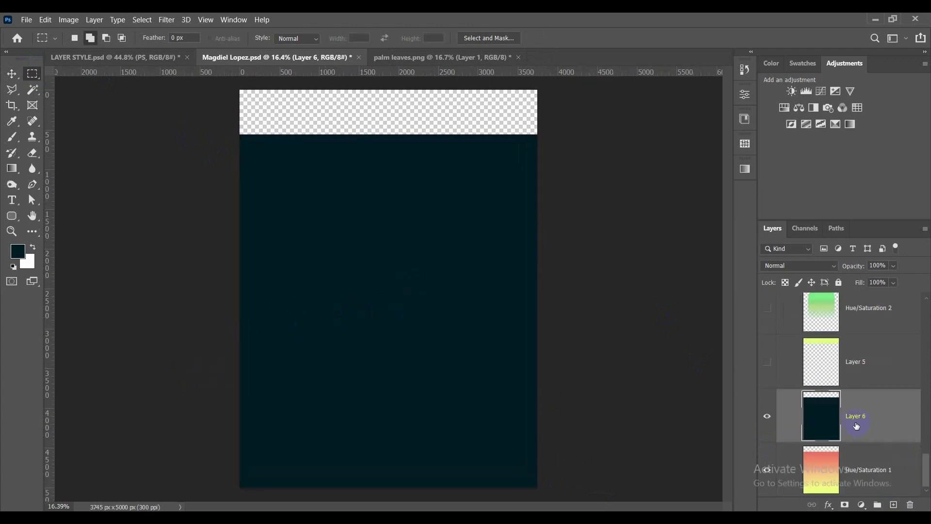
click(829, 504)
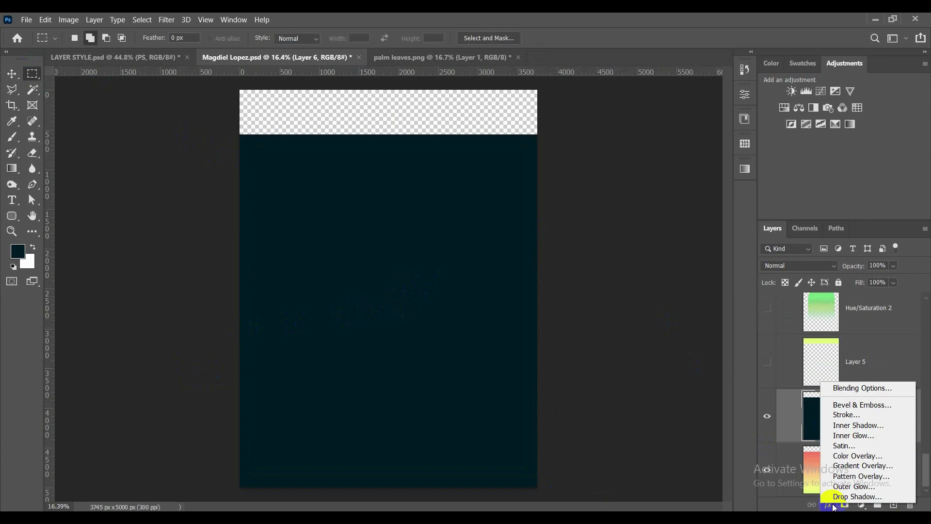
click(881, 466)
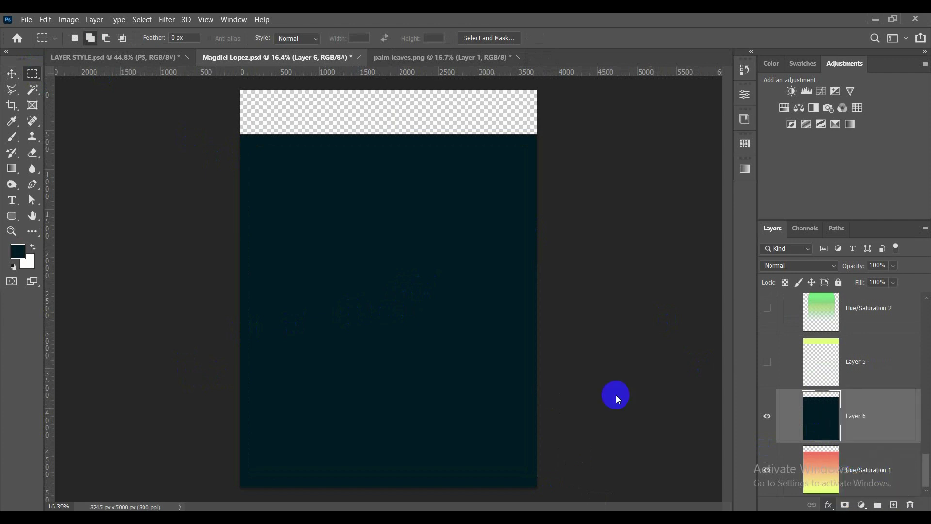
drag(562, 83, 664, 50)
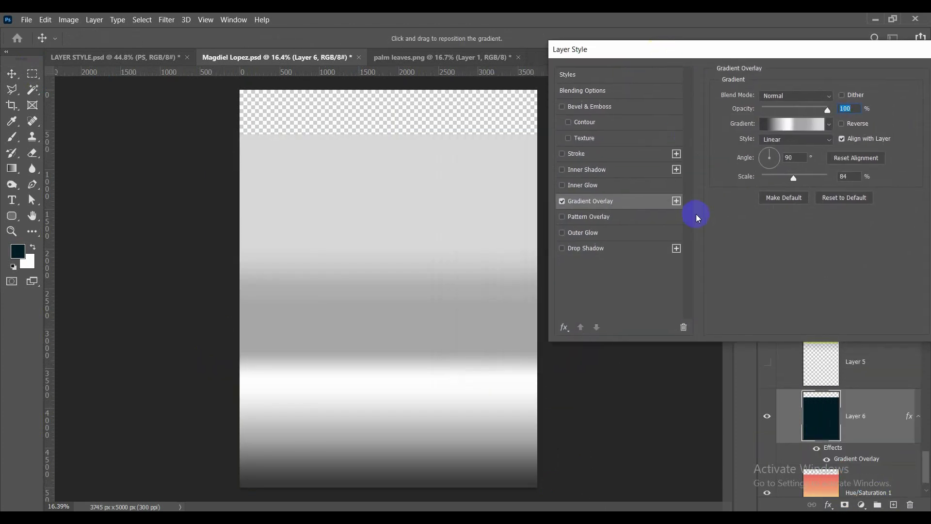
Recolour the overlay gradient's first stop, at 10%, to salmon with a hue of 16°
click(790, 123)
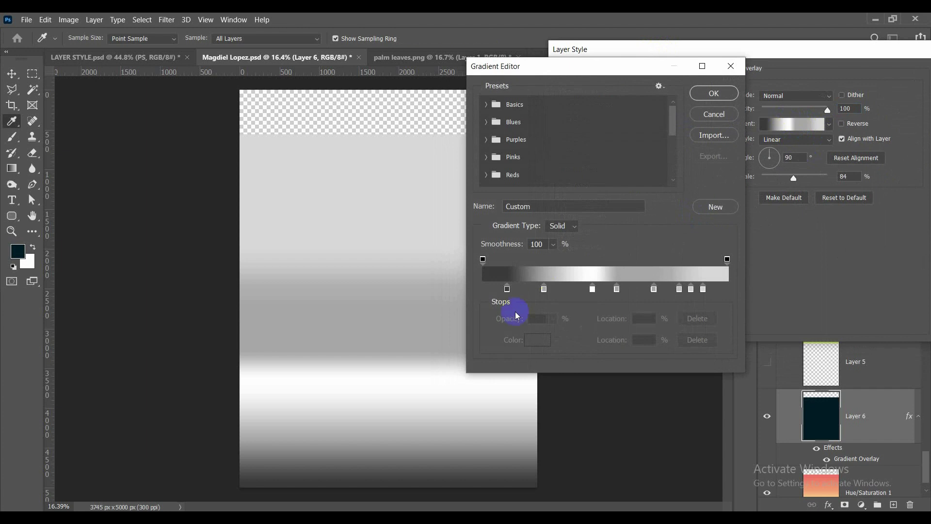
double_click(507, 289)
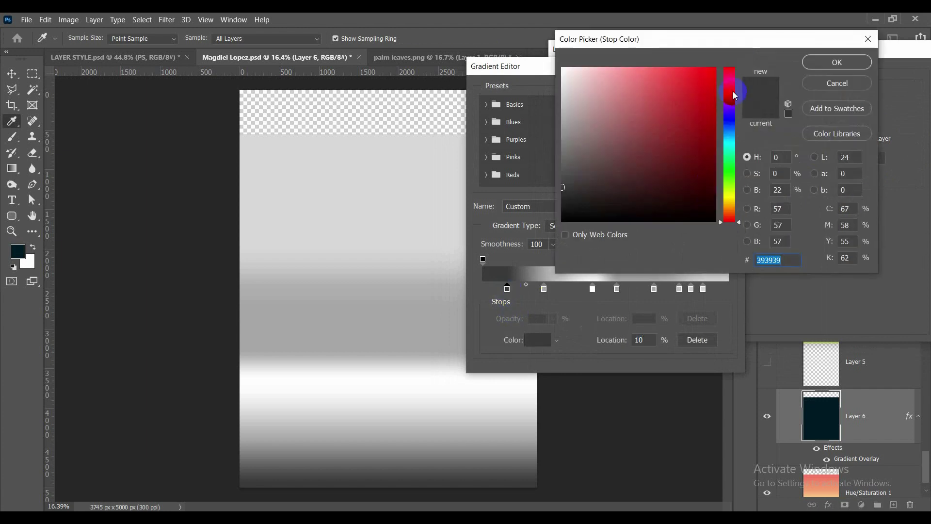
drag(727, 127, 726, 214)
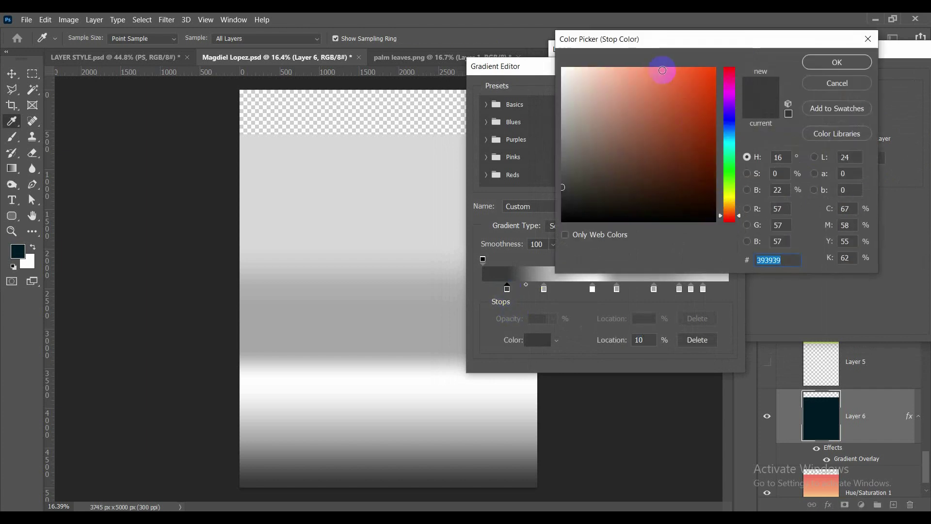
click(653, 70)
click(819, 64)
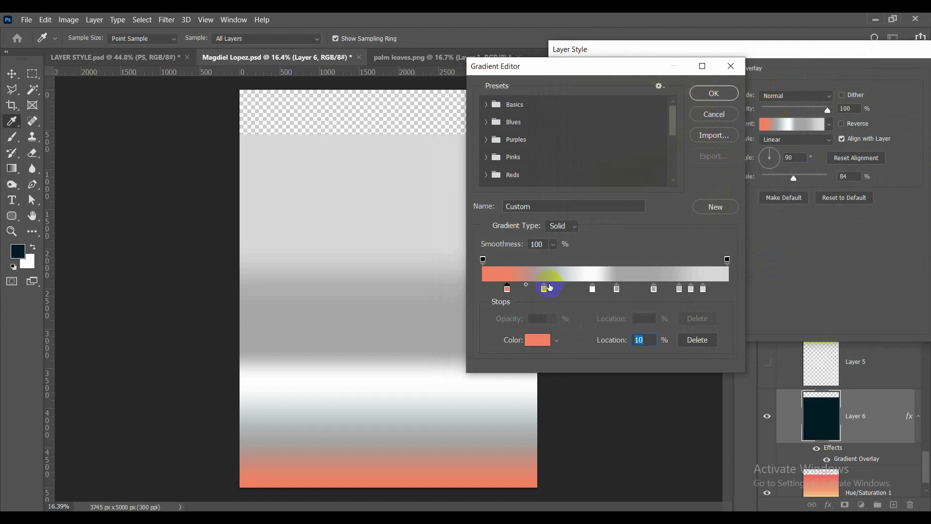
Remove the surplus grey stops from the gradient, leaving one middle stop at 49%
drag(546, 290, 596, 307)
drag(652, 289, 653, 318)
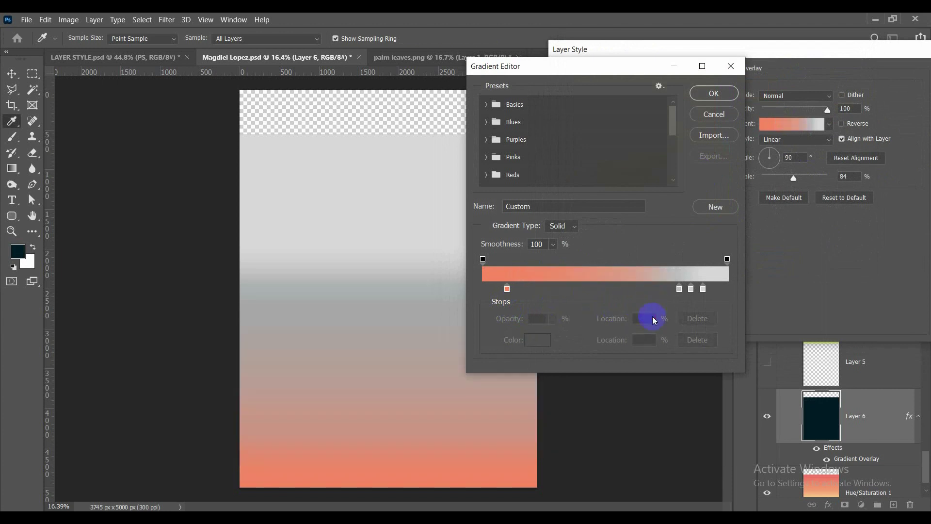
drag(679, 290, 602, 290)
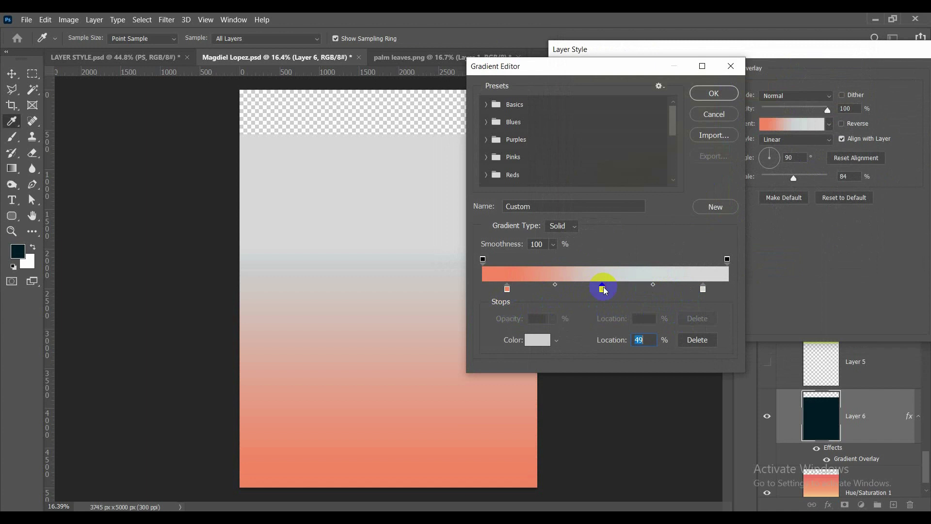
Change the gradient's middle stop colour to orange f69f52
double_click(602, 289)
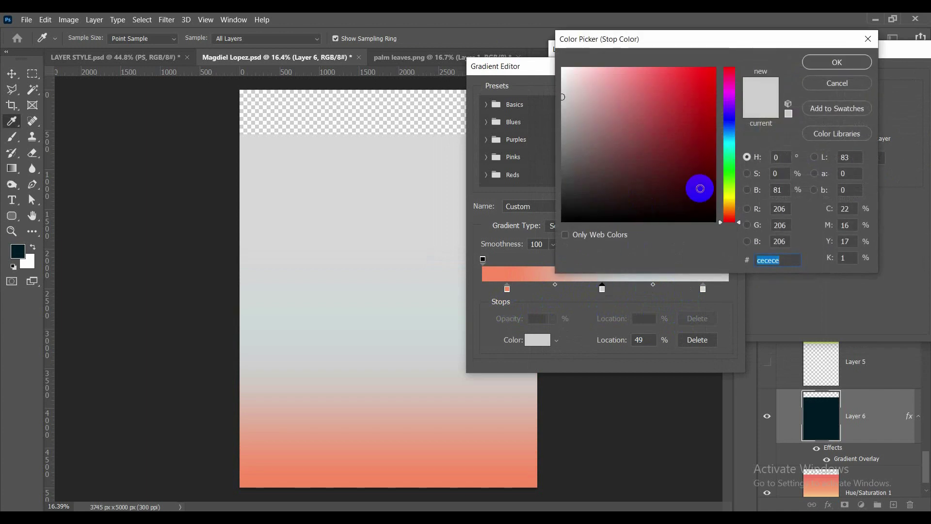
click(727, 209)
click(663, 74)
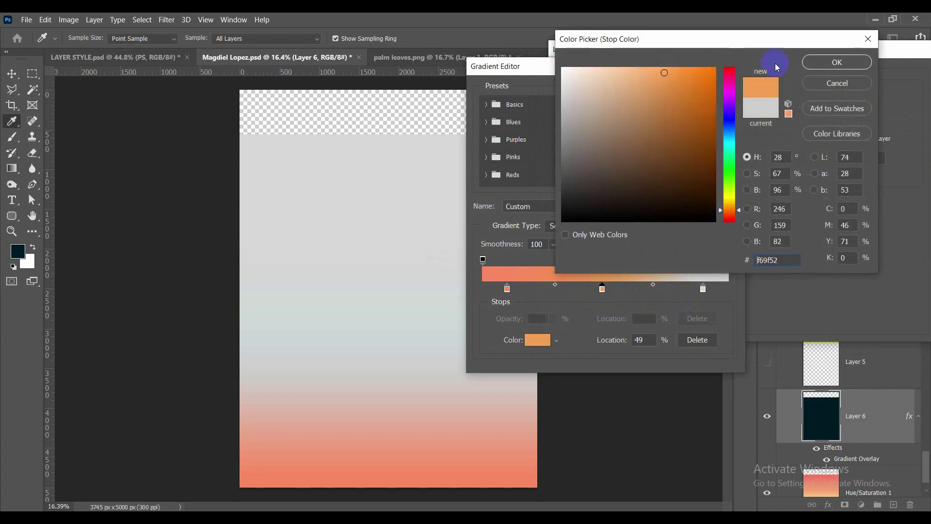
click(811, 63)
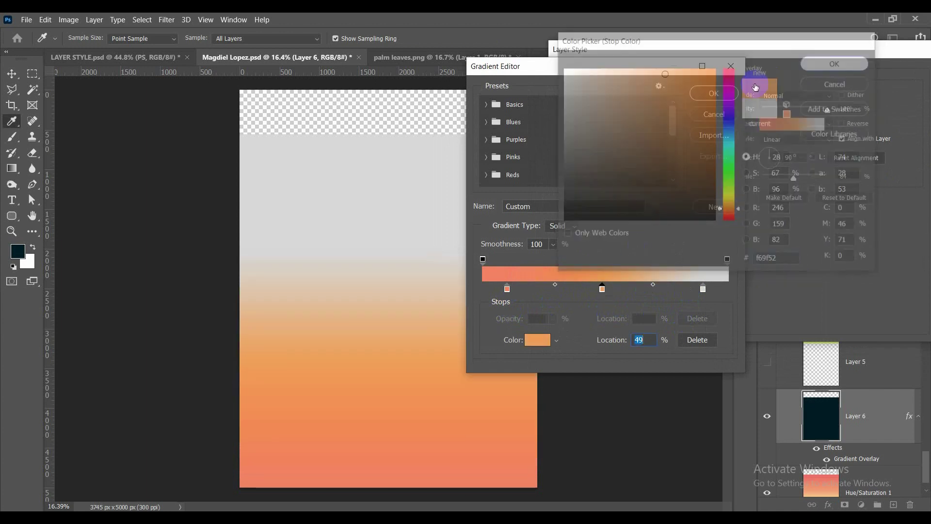
Recolour the gradient's last stop, at 90%, to a bright yellow with a hue of 52°
double_click(702, 289)
click(728, 199)
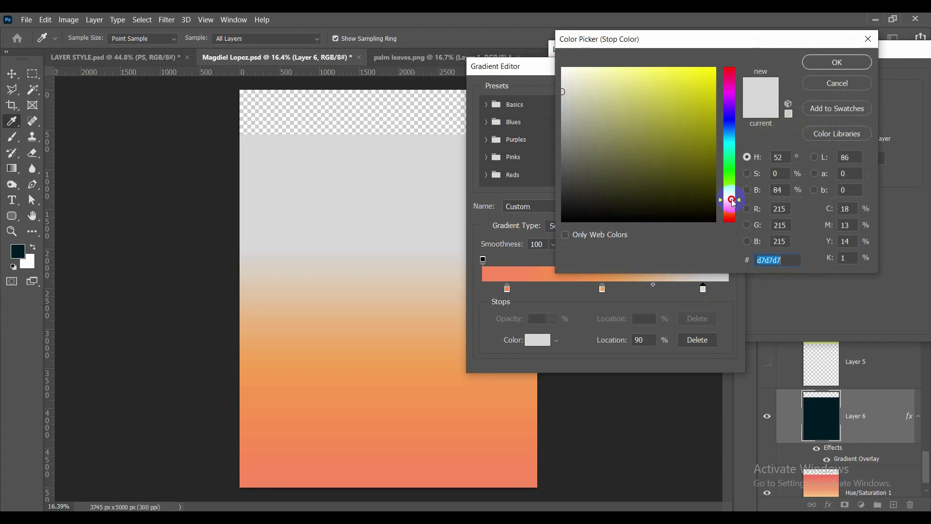
drag(683, 95, 684, 71)
click(835, 62)
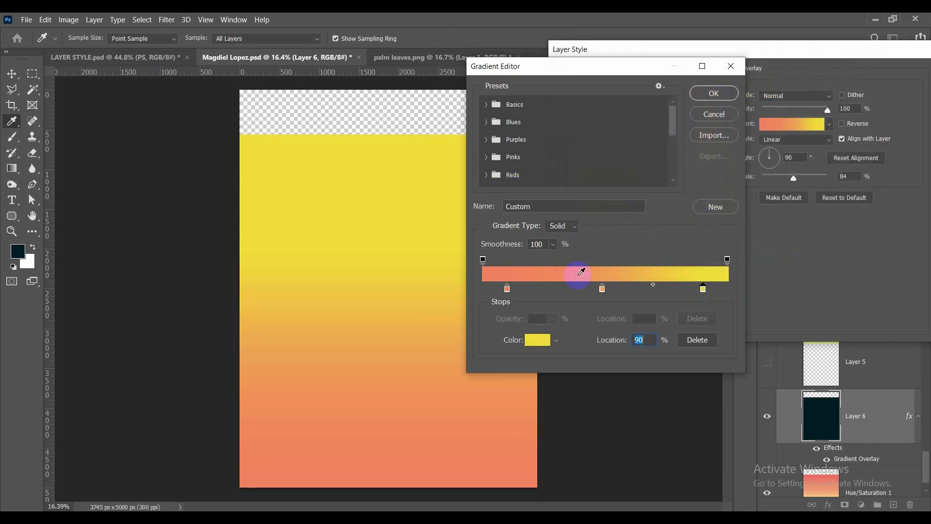
Move the orange stop to 50%, reverse the gradient so salmon is uppermost, and apply the layer style
drag(601, 293, 608, 293)
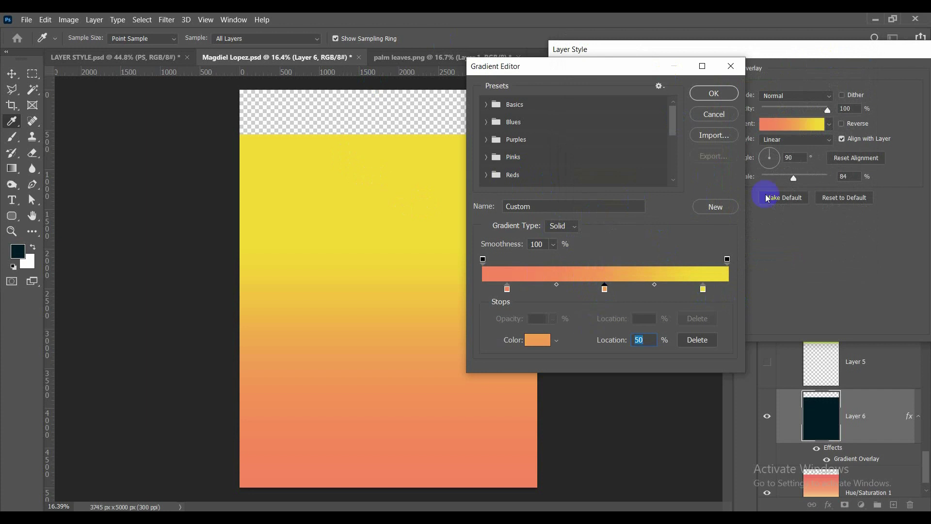
click(714, 93)
click(842, 124)
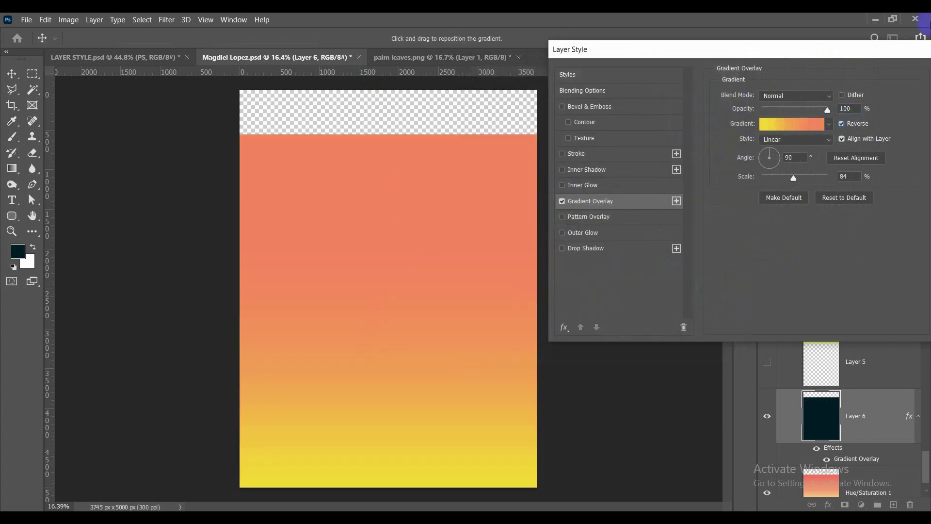
drag(827, 52, 667, 24)
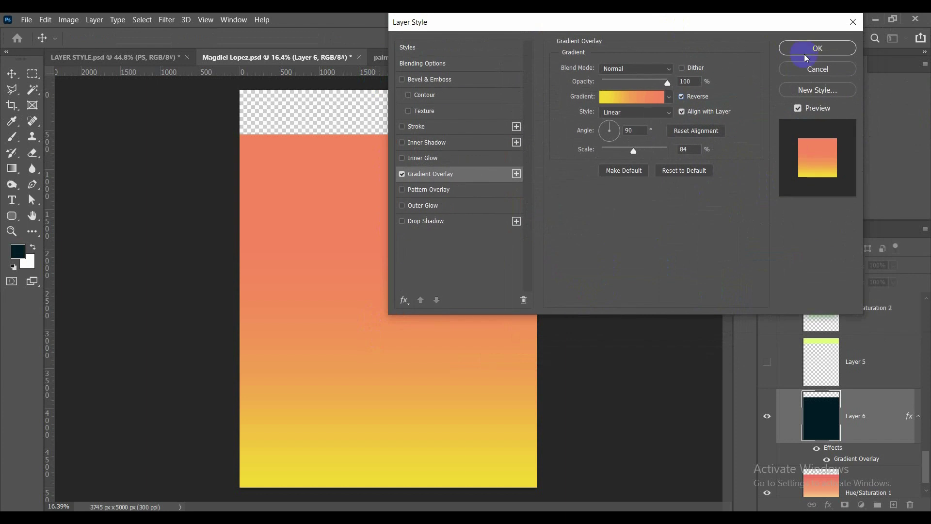
click(837, 51)
Compare Layer 6's gradient with the original background gradient beneath it, leaving Layer 6 hidden
scroll(379, 244, down, 3)
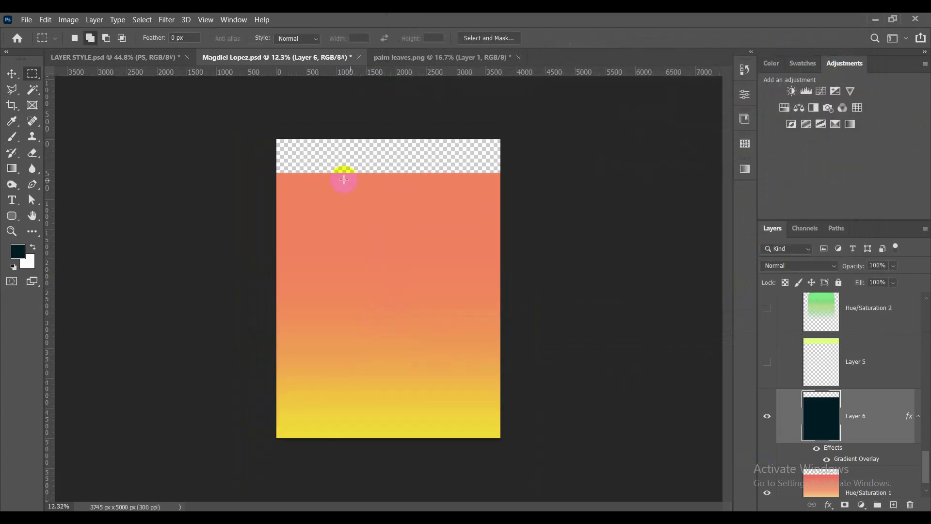
click(763, 416)
click(764, 416)
click(763, 416)
click(764, 417)
click(767, 416)
scroll(379, 223, up, 3)
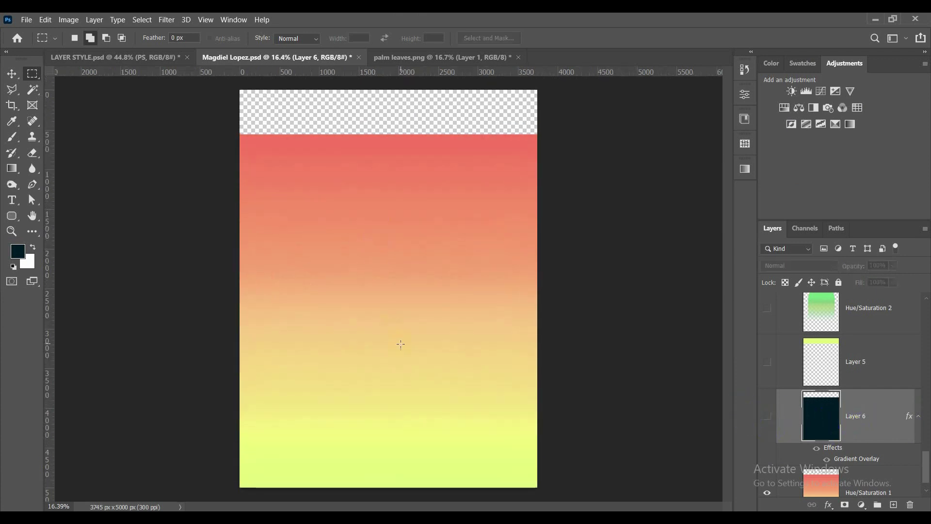
Show Layer 5, the yellow-green strip across the top of the poster
click(842, 364)
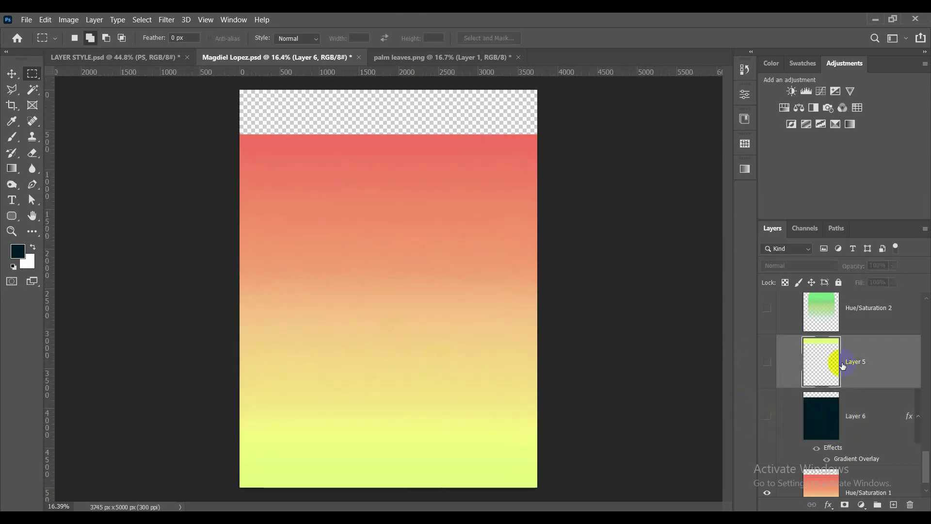
click(765, 374)
scroll(280, 85, up, 2)
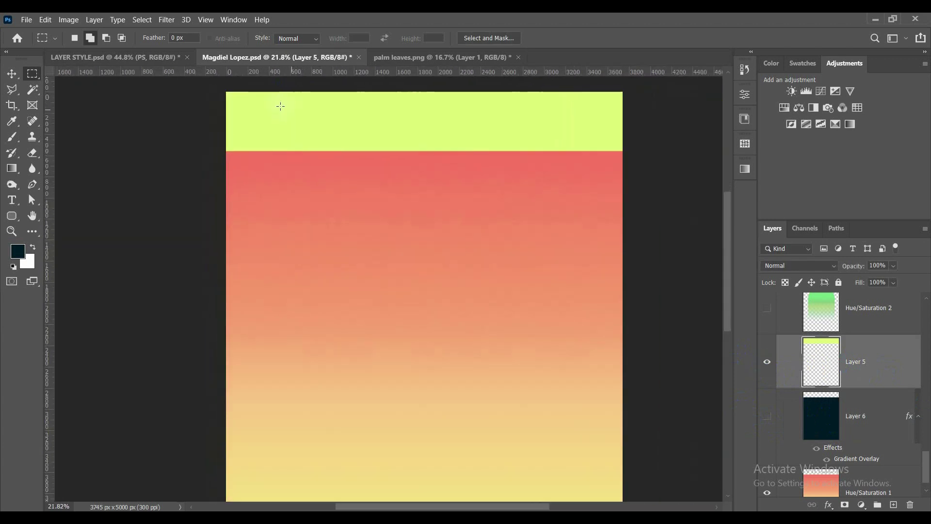
scroll(280, 106, down, 1)
scroll(766, 341, up, 1)
Preview the green arch on the Hue/Saturation 2 layer over the background, leaving it hidden
click(835, 361)
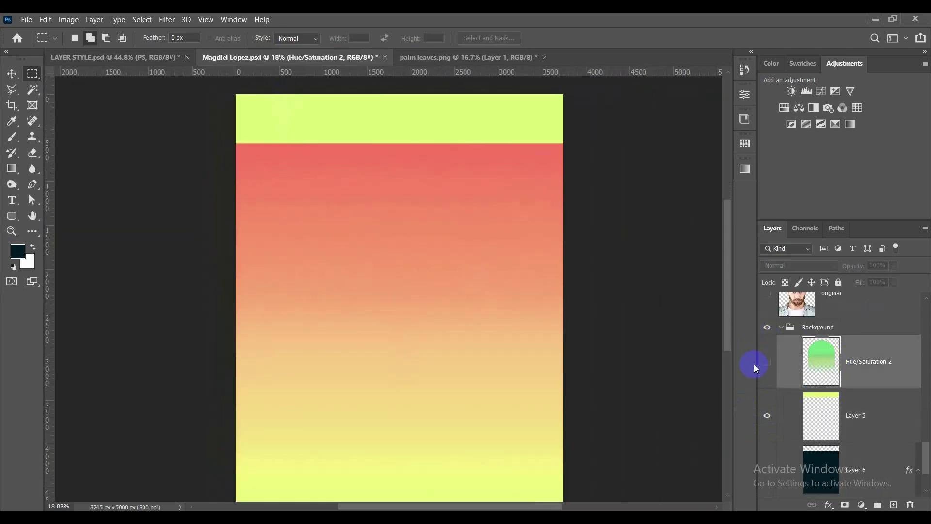
click(763, 364)
click(763, 365)
click(762, 365)
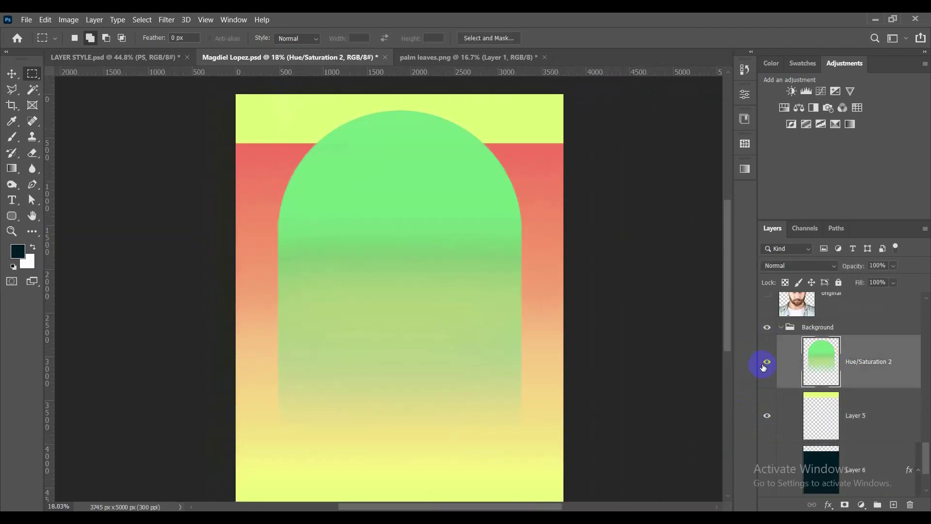
click(763, 367)
click(763, 367)
click(763, 367)
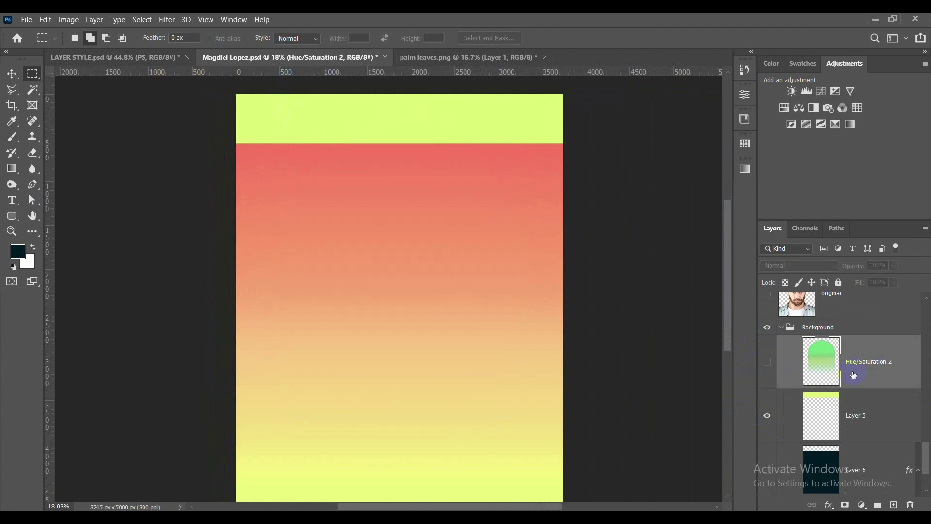
Create a new layer above the green arch and draw a circular selection about 60% of the canvas width in the upper part
click(893, 504)
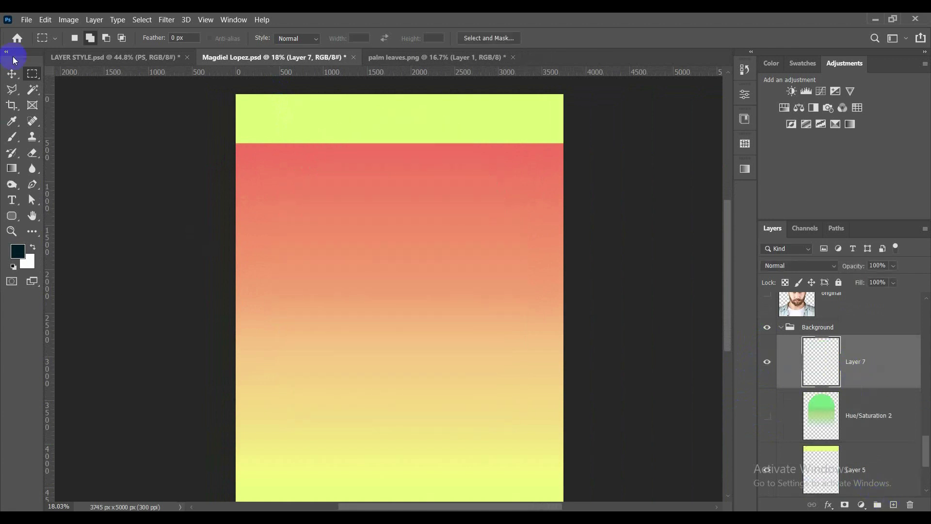
right_click(34, 74)
click(108, 86)
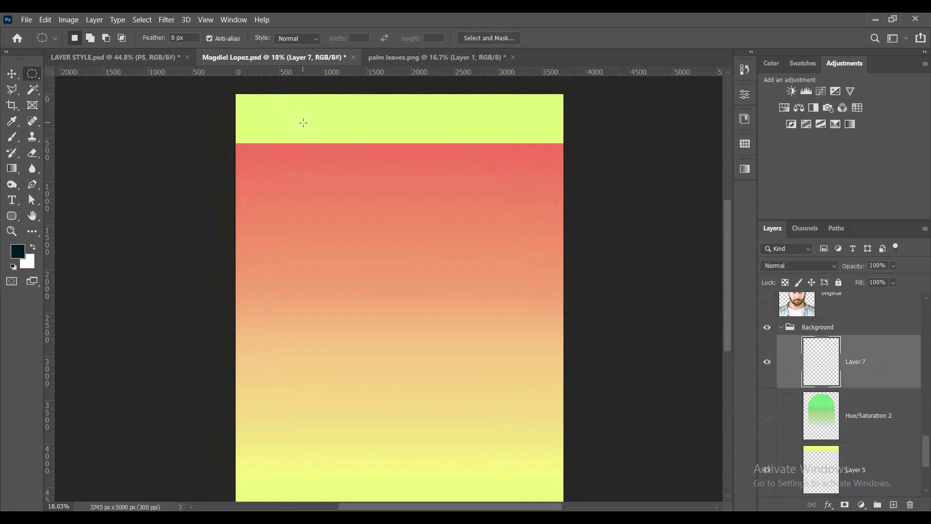
drag(306, 118, 537, 307)
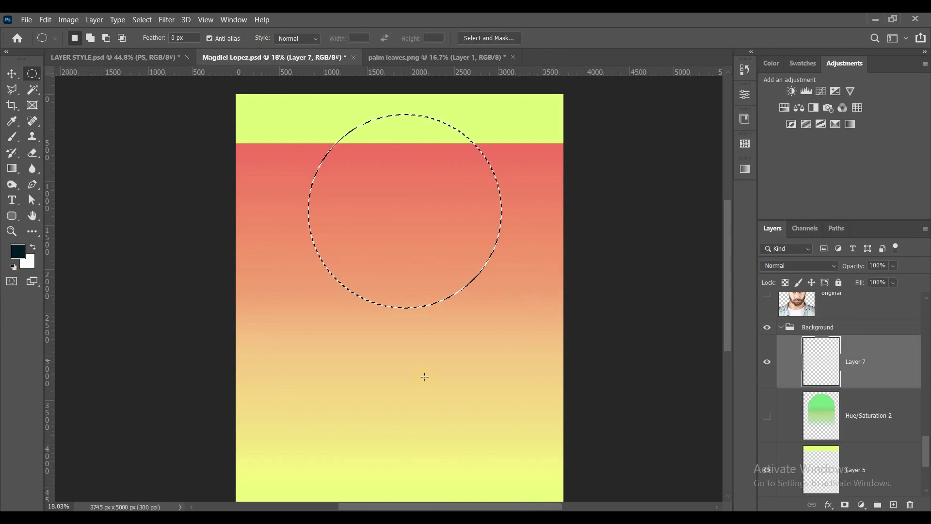
Add a rectangular selection of the circle's width below its centre, extending the selection into an arch about 3,700 px tall
click(19, 77)
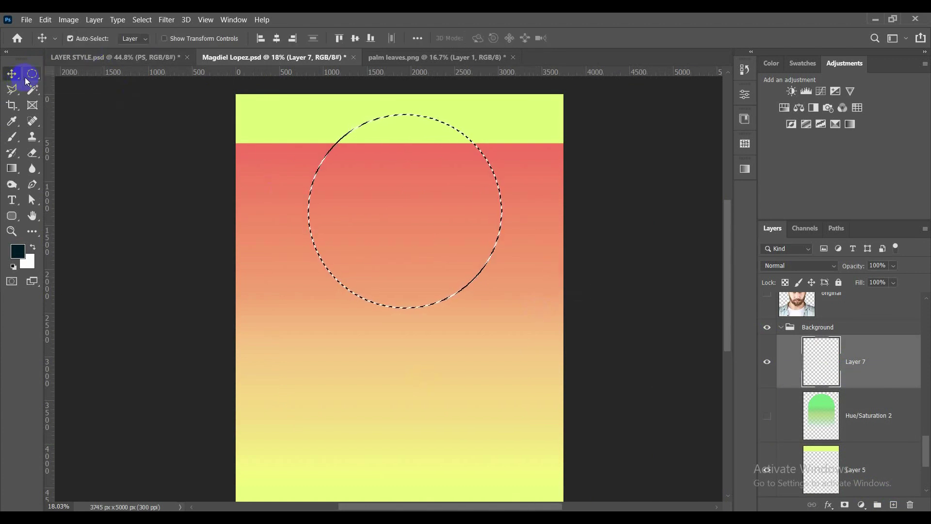
right_click(31, 76)
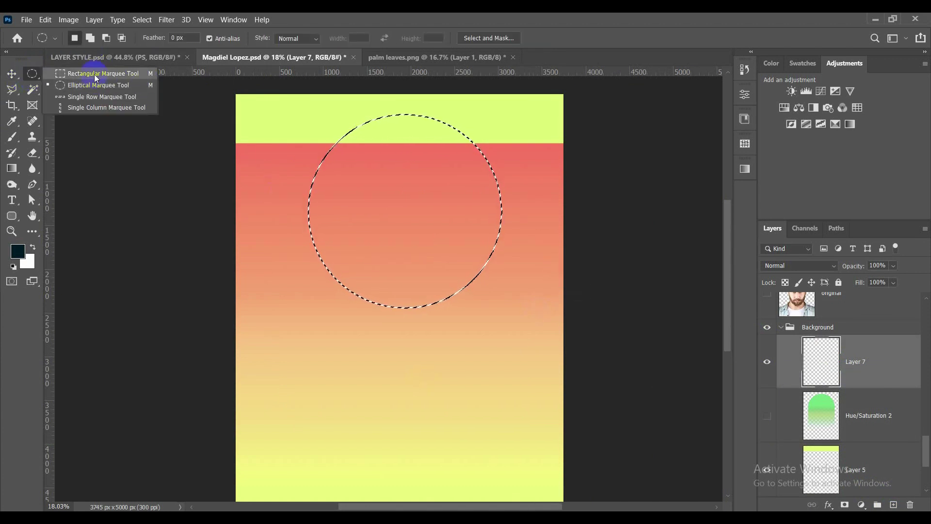
click(95, 75)
click(89, 38)
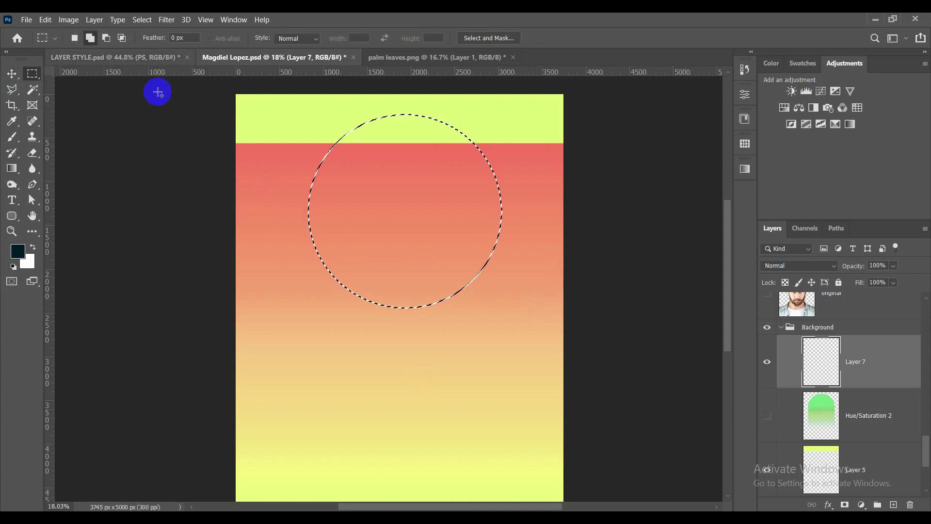
scroll(339, 157, down, 1)
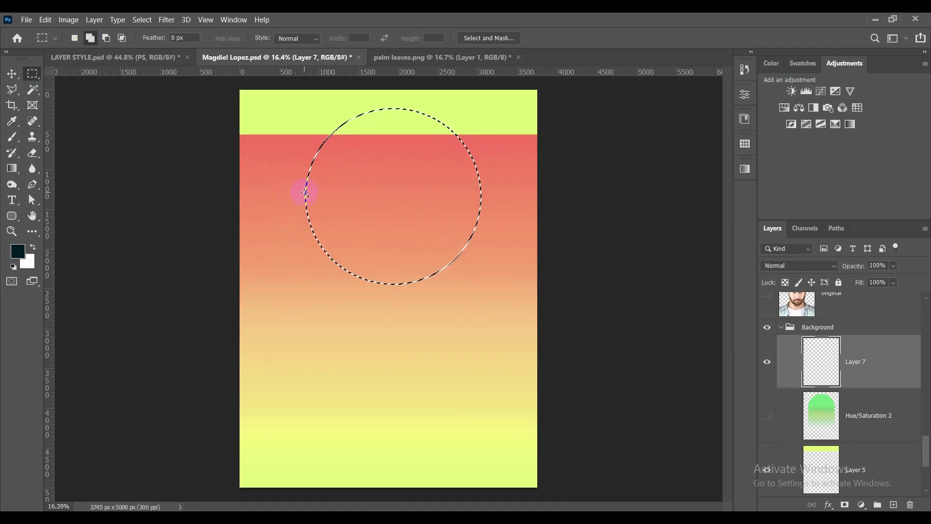
drag(305, 190, 481, 373)
scroll(432, 198, up, 1)
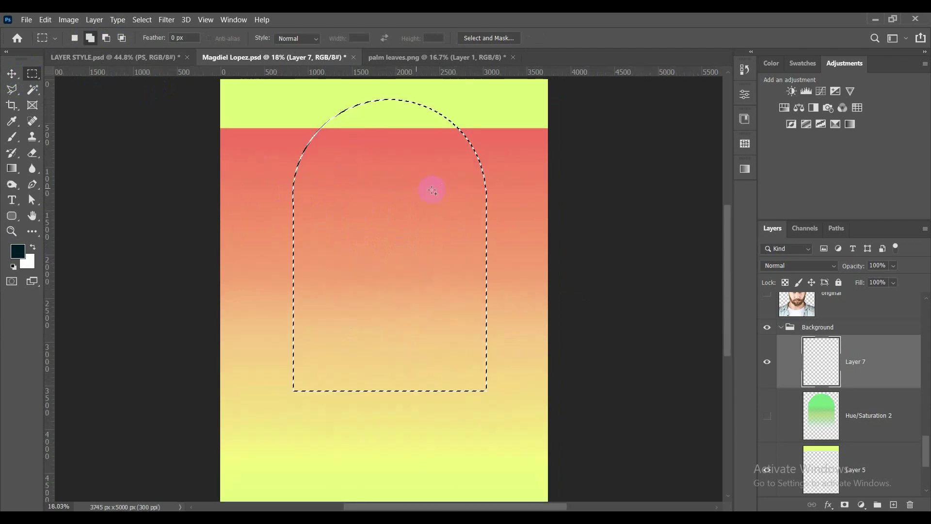
Sample the green of the arch on the Hue/Saturation 2 layer as foreground colour, hide that layer again and select Layer 7
click(870, 416)
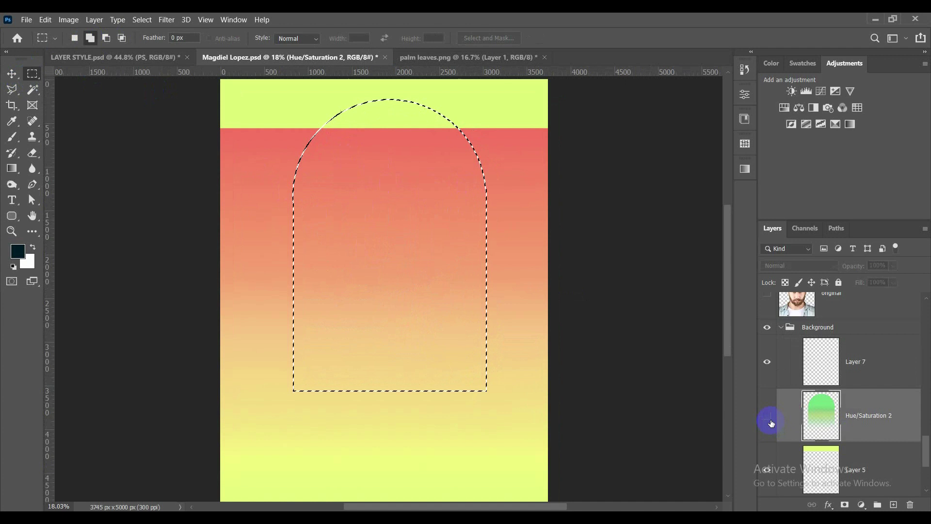
click(766, 416)
key(i)
click(431, 153)
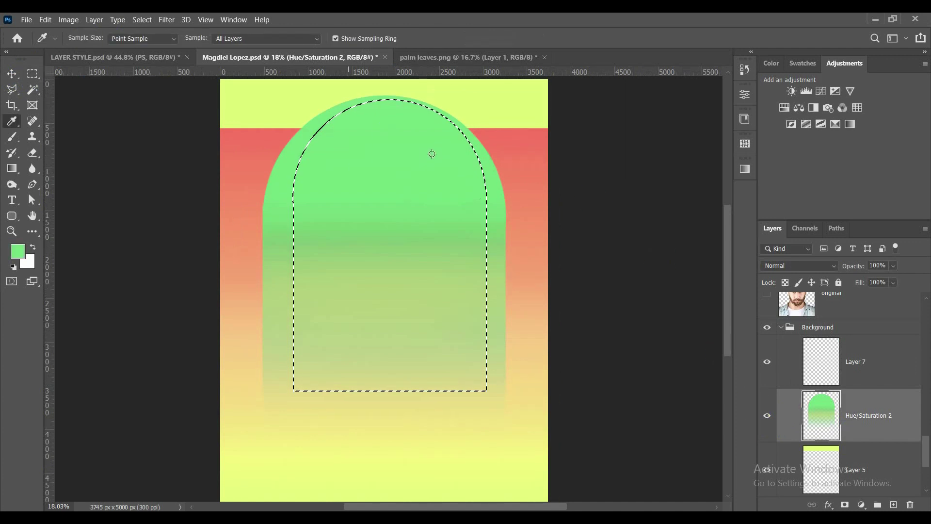
click(831, 377)
click(761, 416)
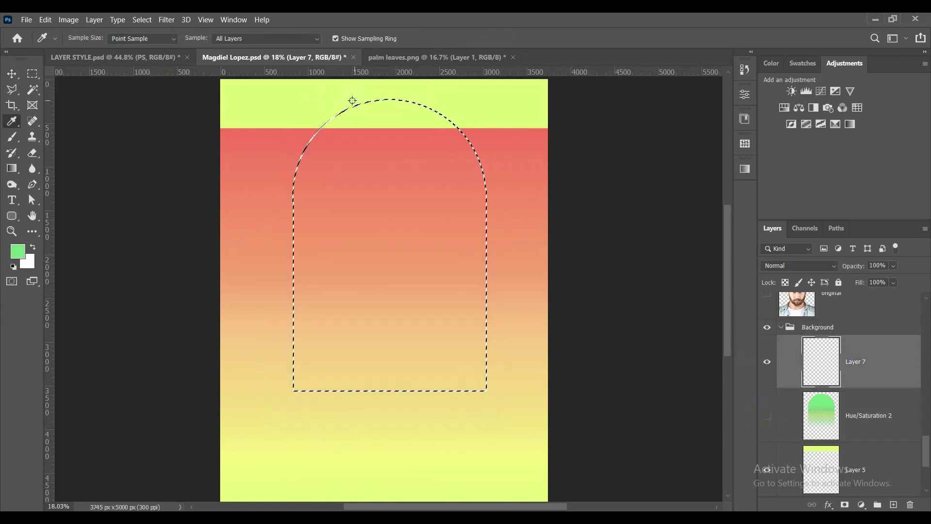
Set up a Soft Round brush with 64% opacity and a size of 1600 px
key(b)
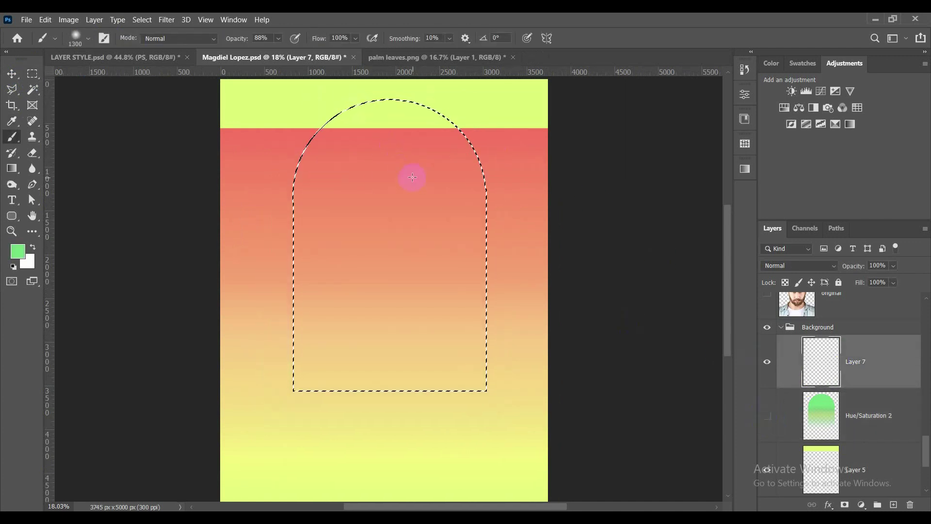
click(77, 38)
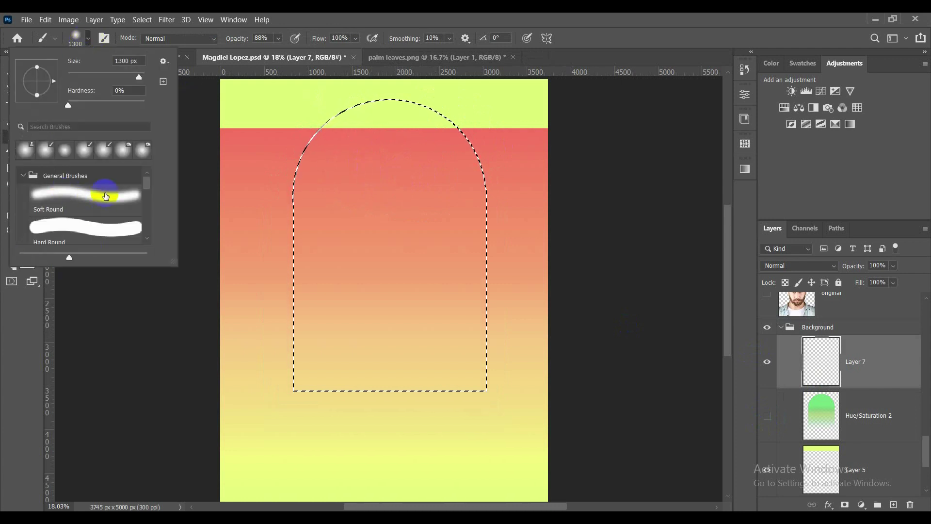
click(102, 196)
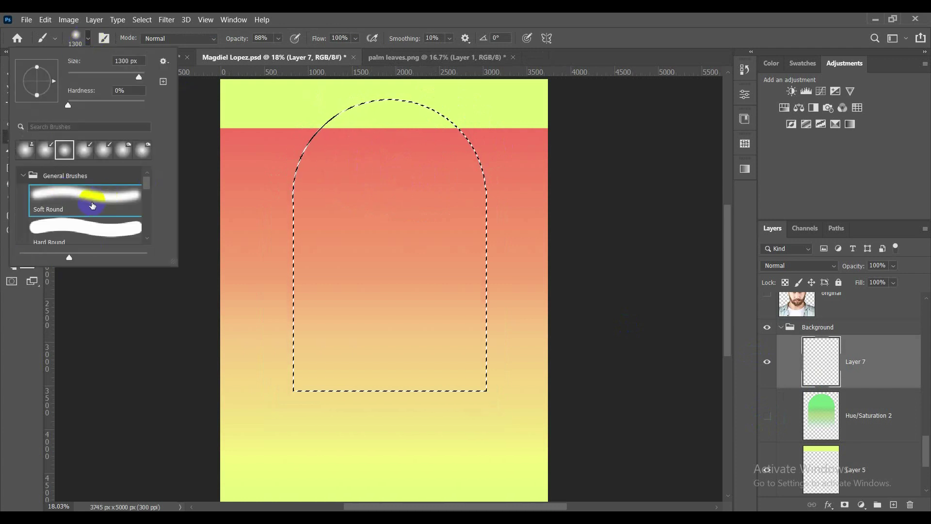
click(278, 38)
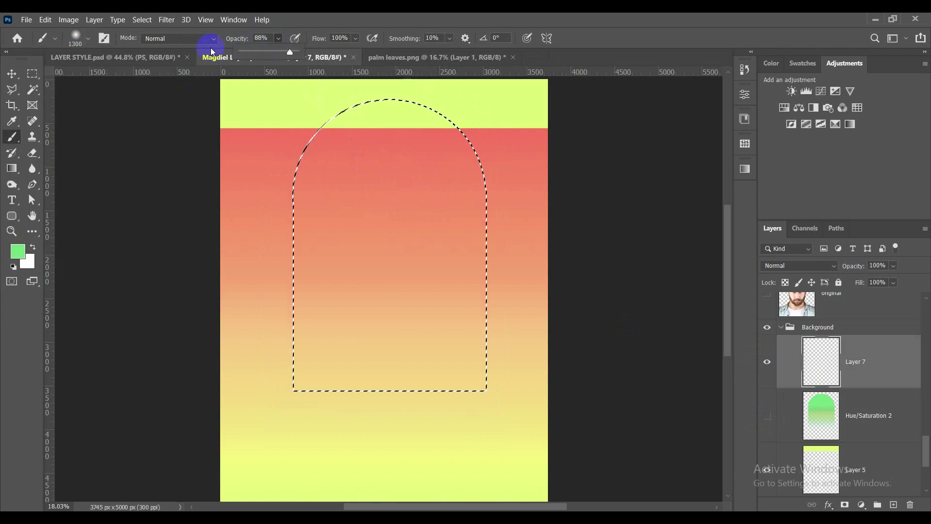
click(277, 53)
scroll(316, 181, down, 2)
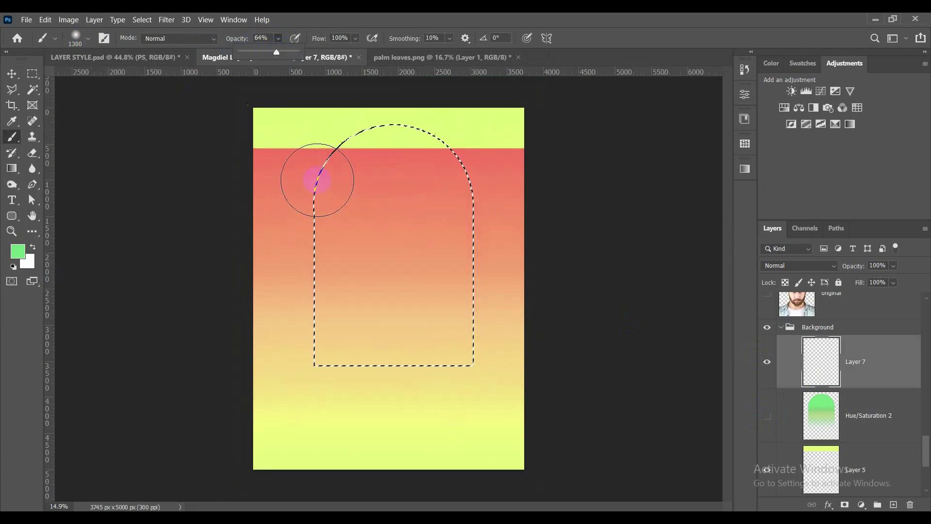
key(bracketright)
key(bracketright)
key(bracketright)
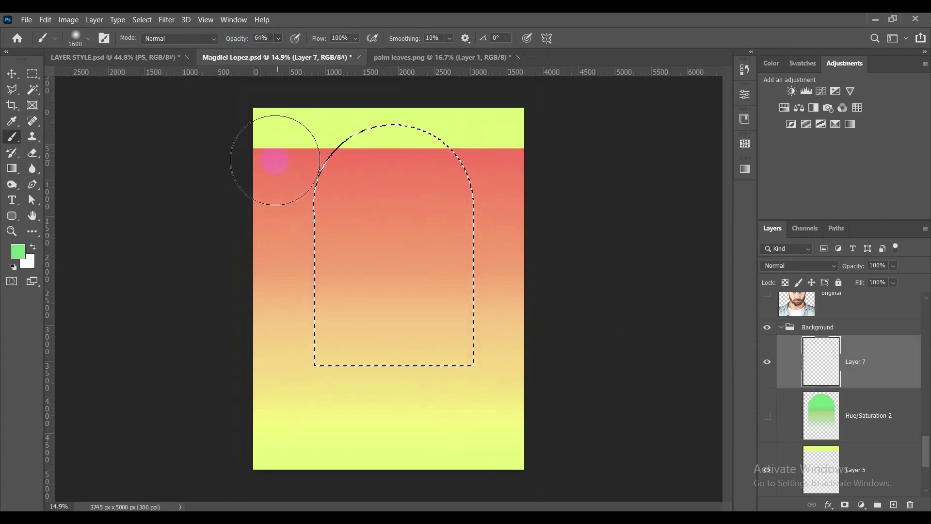
Paint green horizontal strokes across the upper two thirds of the arch selection on Layer 7, leaving its lower part unpainted
drag(274, 159, 547, 162)
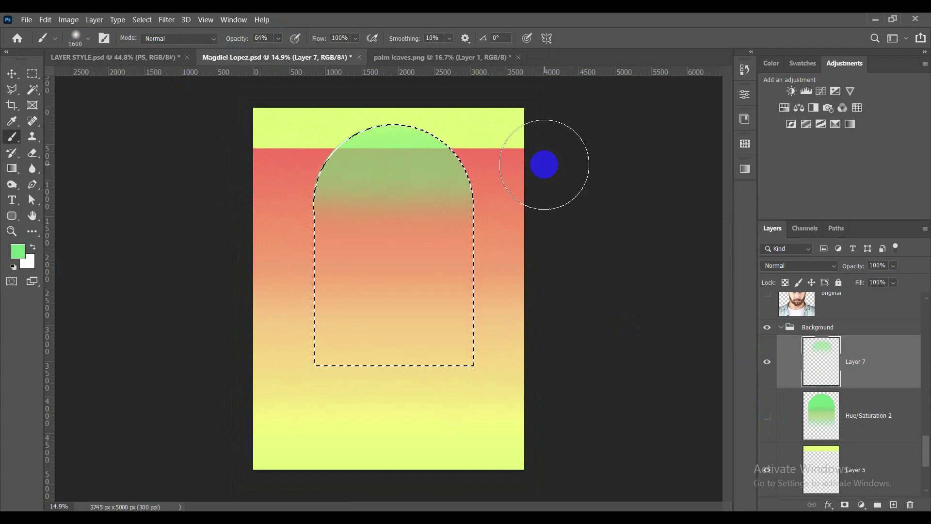
drag(183, 225, 581, 226)
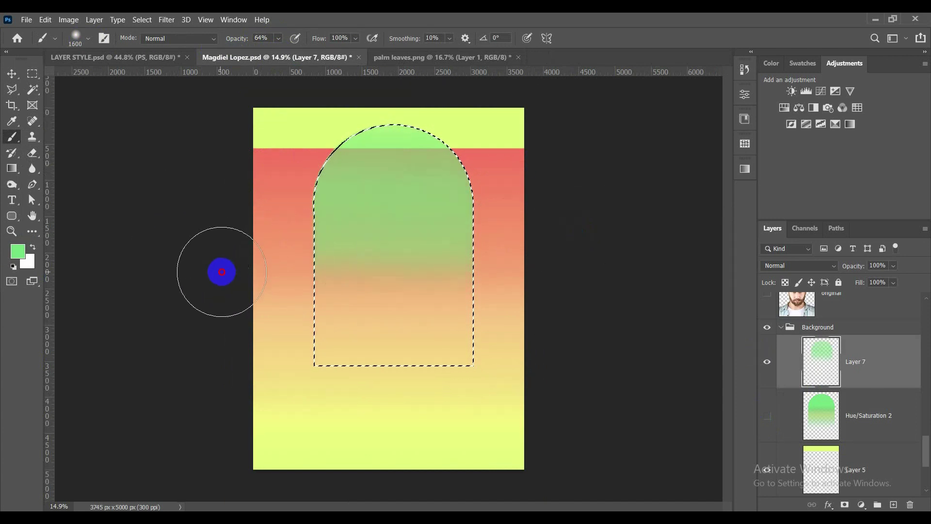
drag(222, 272, 586, 259)
drag(250, 179, 588, 165)
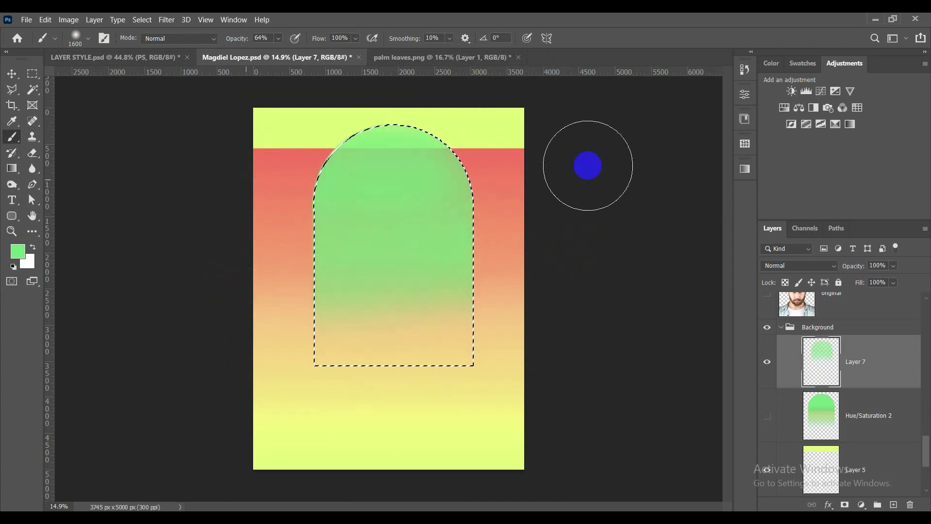
drag(251, 143, 588, 149)
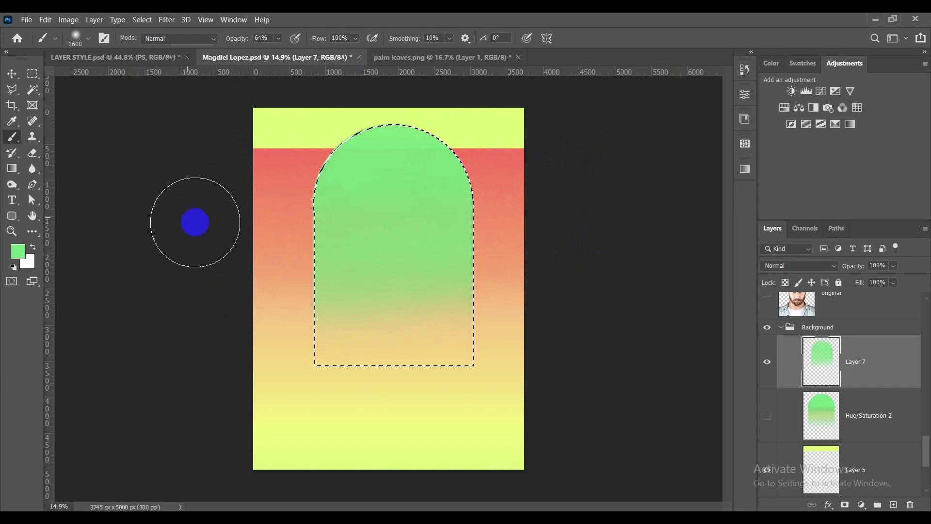
Blend the green fade of the arch with further horizontal strokes at 28% brush opacity and remove the selection
click(279, 39)
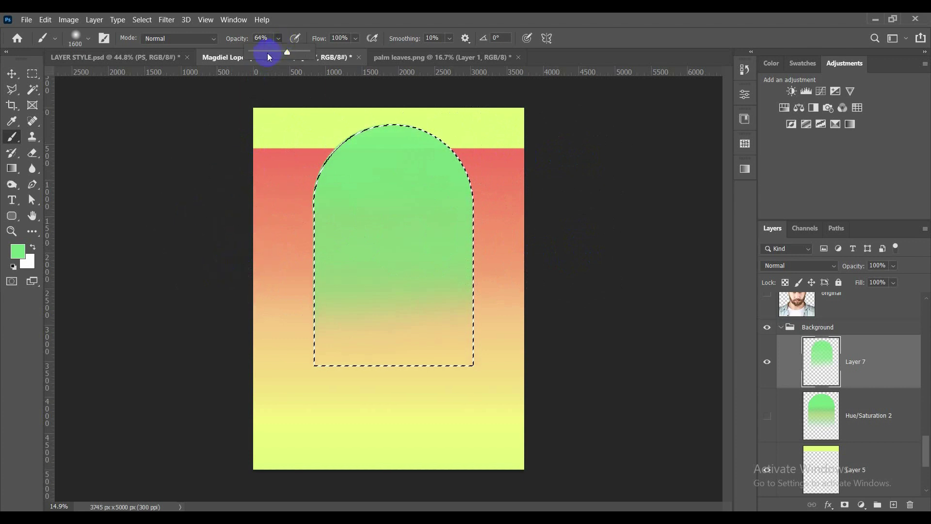
click(267, 53)
drag(249, 301, 567, 305)
drag(217, 249, 517, 237)
drag(251, 165, 542, 164)
key(ctrl+d)
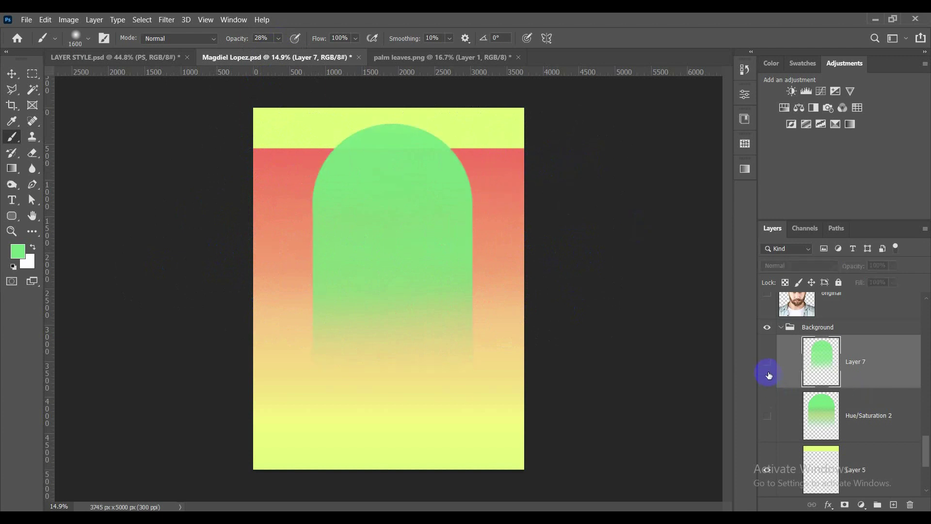
Hide the newly painted arch on Layer 7 and show the original green arch on the Hue/Saturation 2 layer
click(768, 373)
click(769, 373)
click(768, 373)
click(768, 374)
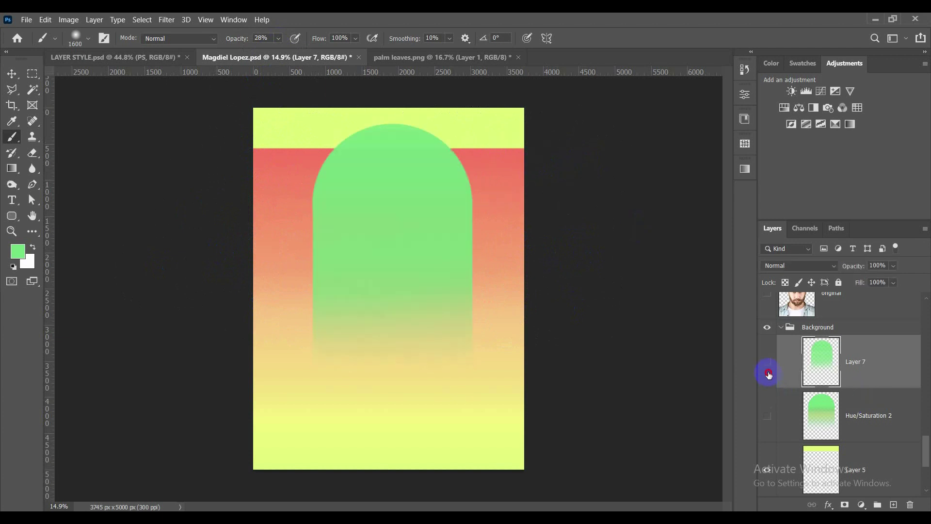
click(769, 419)
scroll(431, 301, down, 1)
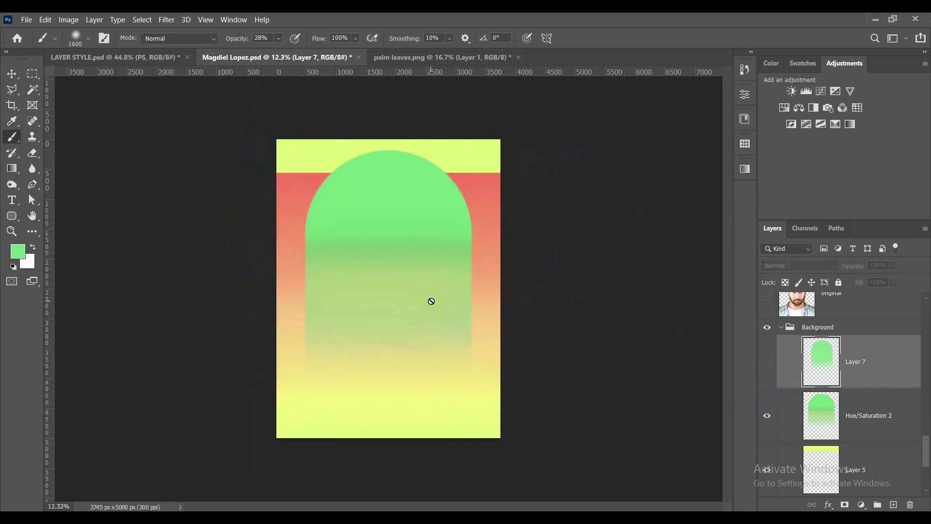
Select the "original" layer with the man's portrait and show it over the arch background
click(4, 72)
scroll(442, 312, up, 1)
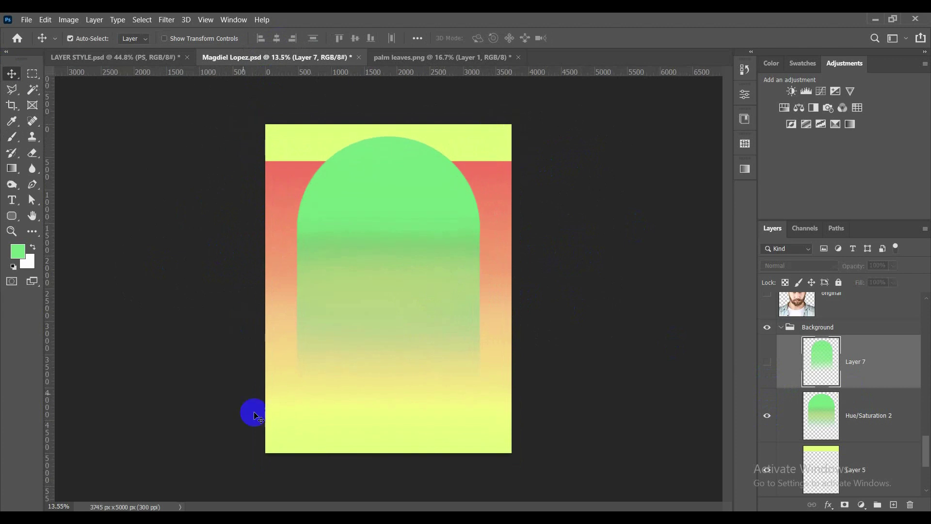
scroll(885, 385, up, 2)
click(778, 405)
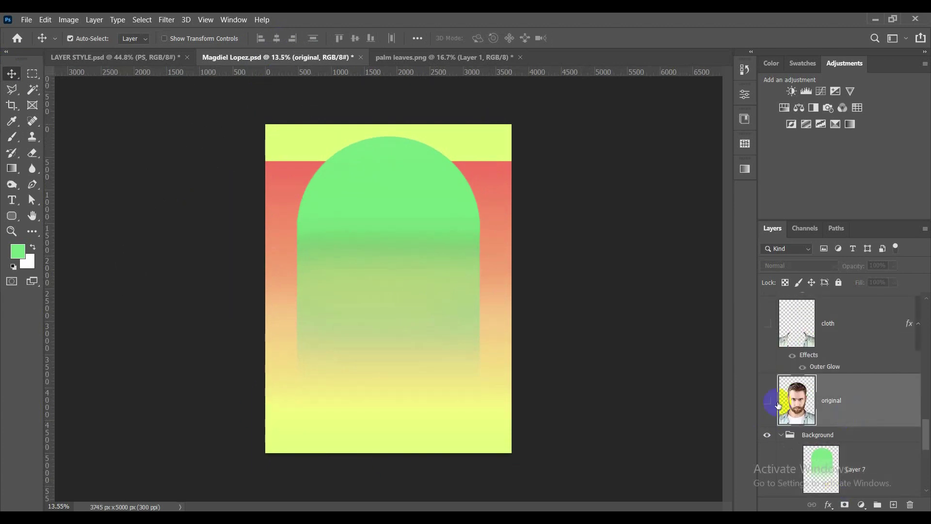
click(767, 401)
click(768, 400)
click(767, 401)
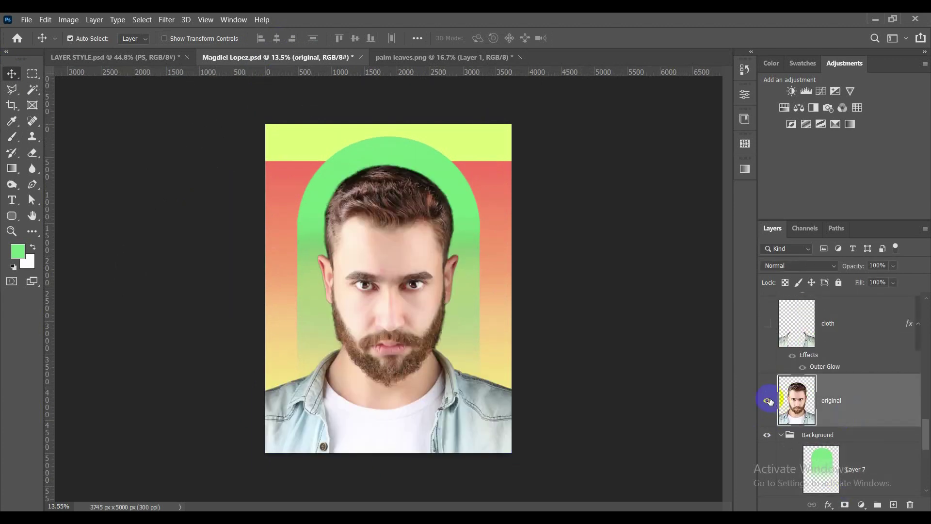
click(767, 400)
click(768, 400)
click(769, 400)
click(769, 401)
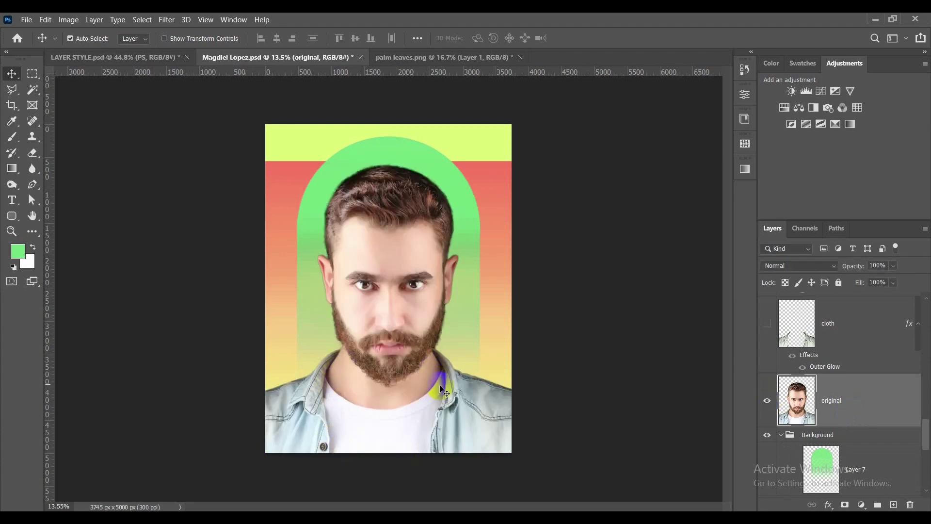
scroll(399, 455, up, 5)
scroll(464, 350, down, 1)
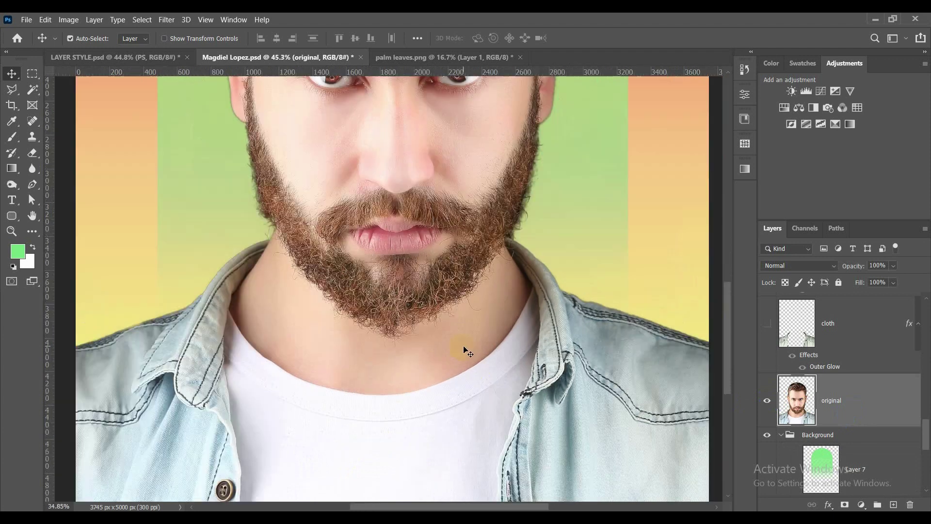
scroll(464, 350, down, 3)
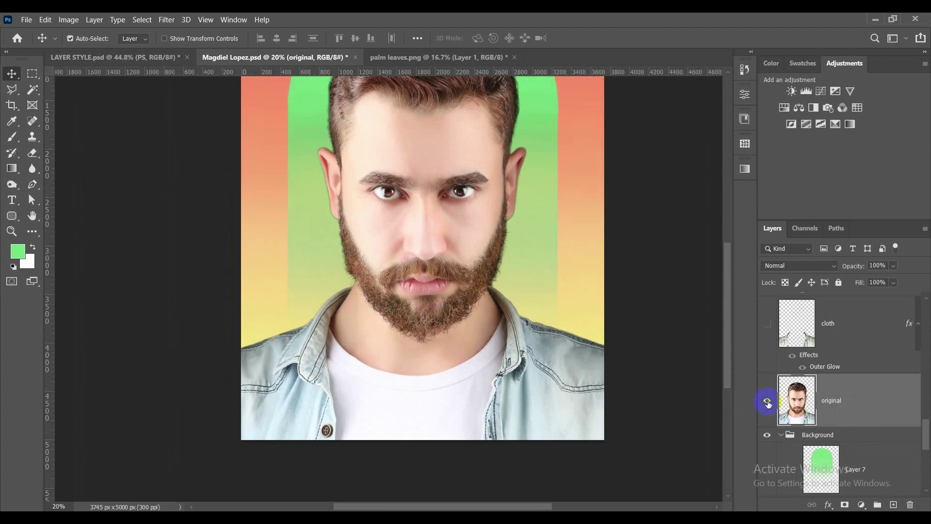
scroll(493, 420, up, 4)
drag(480, 379, 498, 361)
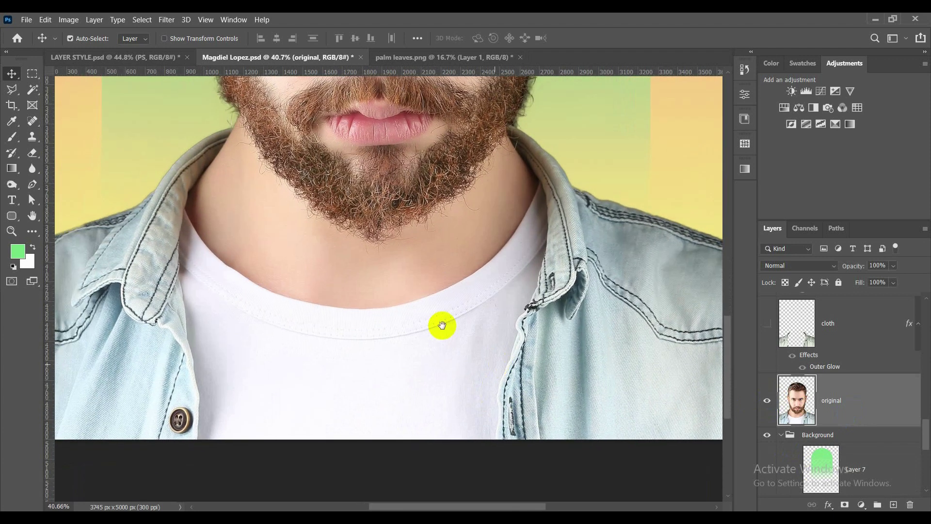
click(11, 91)
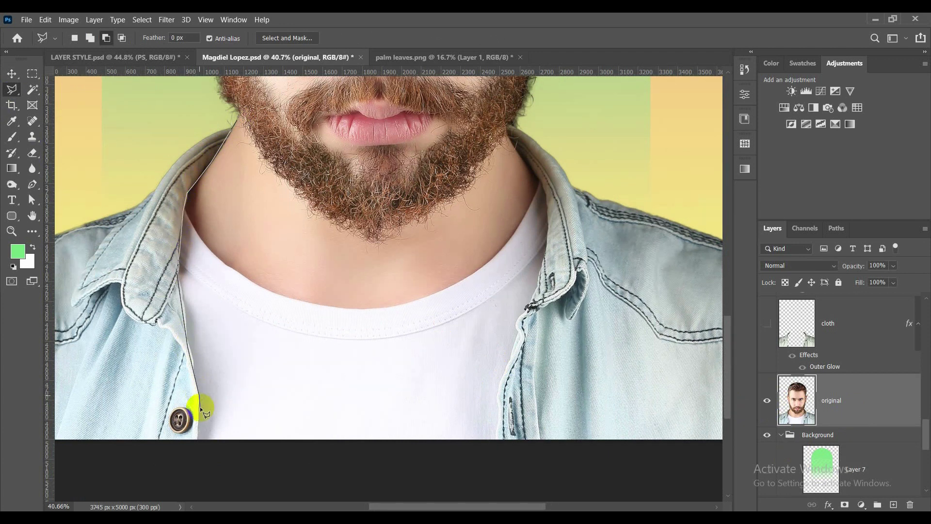
click(196, 445)
click(487, 456)
click(496, 433)
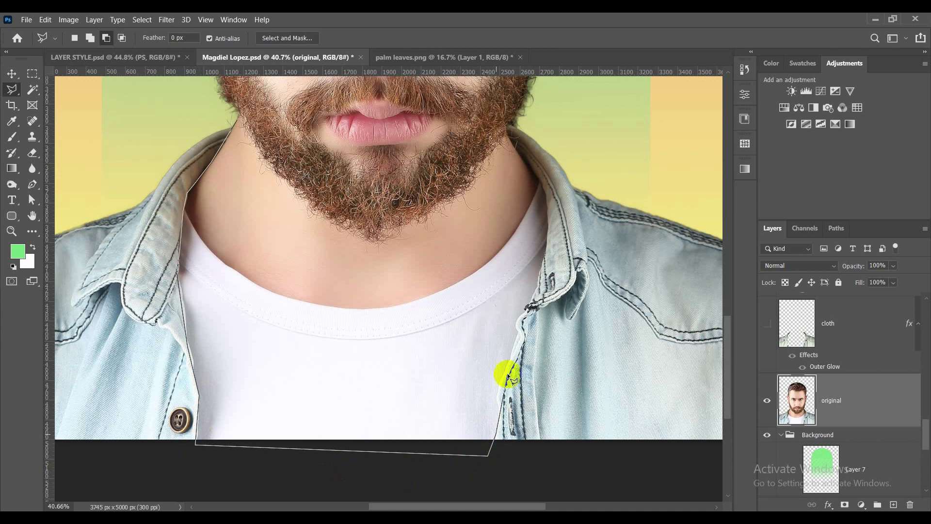
click(504, 370)
click(516, 337)
click(514, 322)
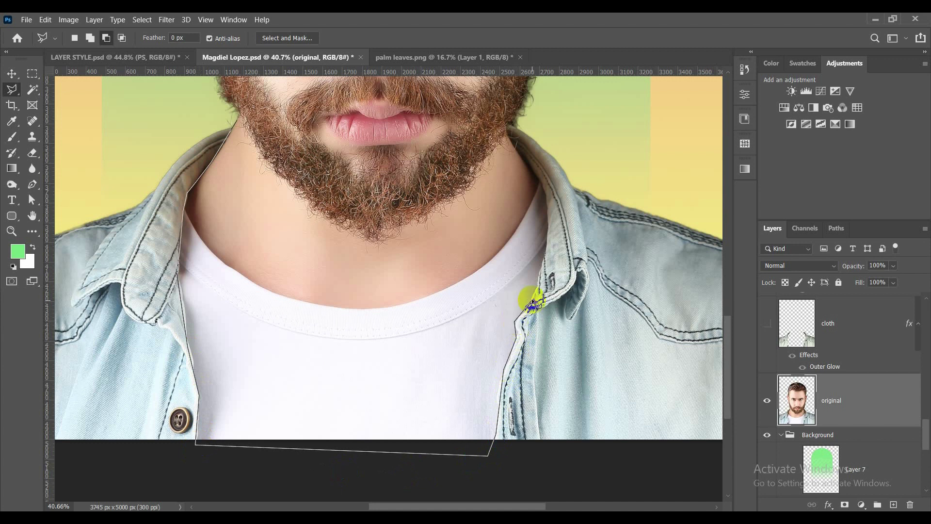
click(543, 182)
click(506, 129)
key(BackSpace)
key(BackSpace)
key(BackSpace)
key(BackSpace)
key(BackSpace)
key(BackSpace)
key(BackSpace)
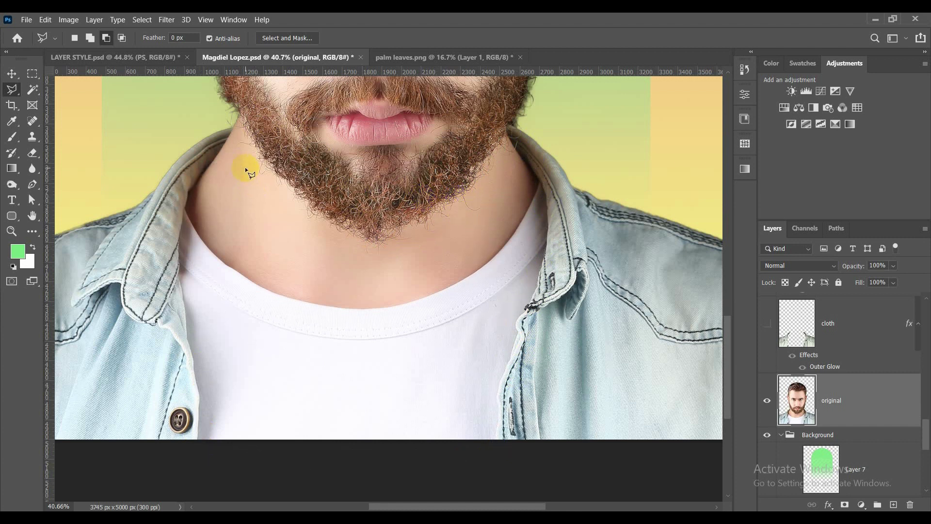
Outline the man's head with a polygonal selection that follows the beard's lower edge and loops loosely around the face and hair
click(275, 171)
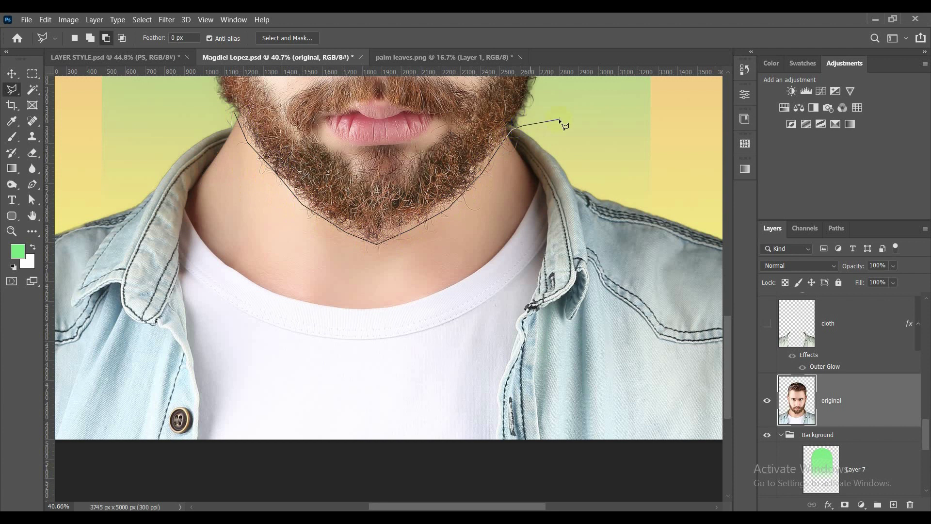
scroll(558, 118, down, 3)
click(550, 165)
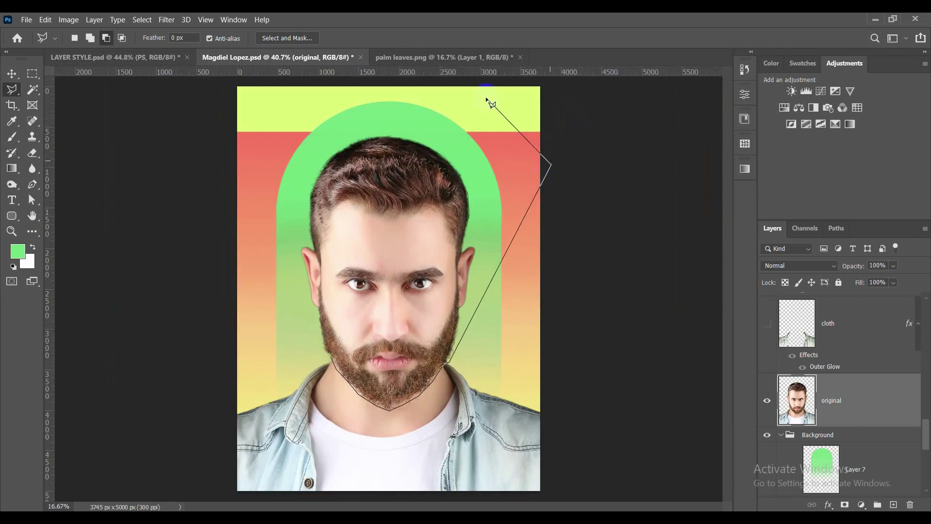
double_click(303, 333)
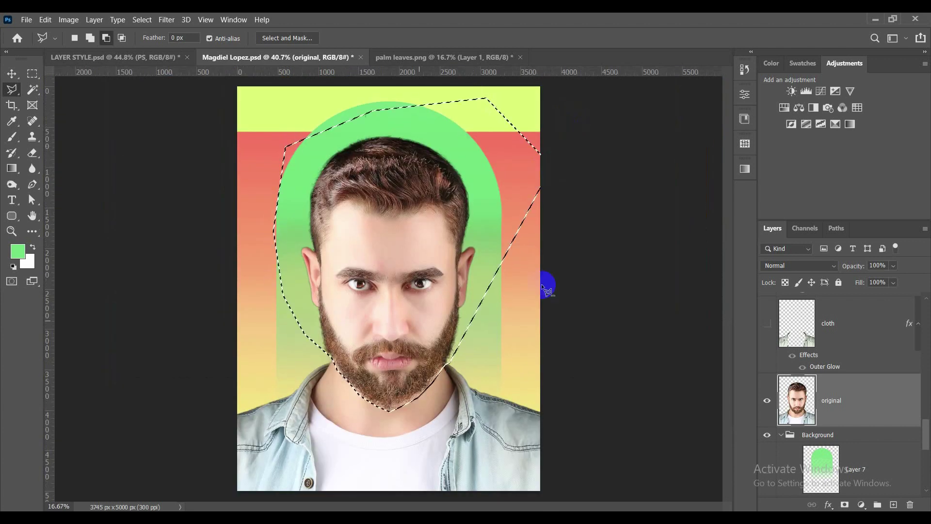
Try copying the unrefined head selection to a new layer and hide the "original" layer to inspect the beard's edge
right_click(421, 254)
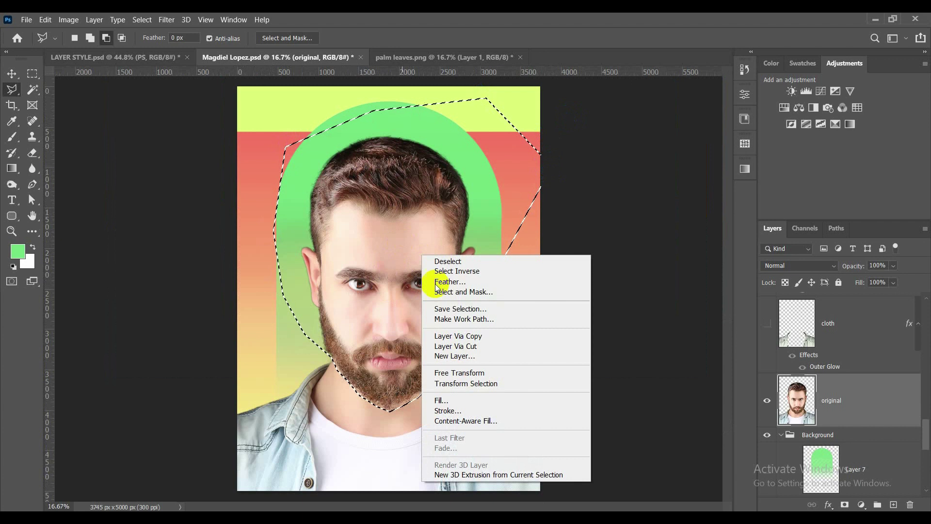
click(514, 336)
scroll(366, 453, up, 8)
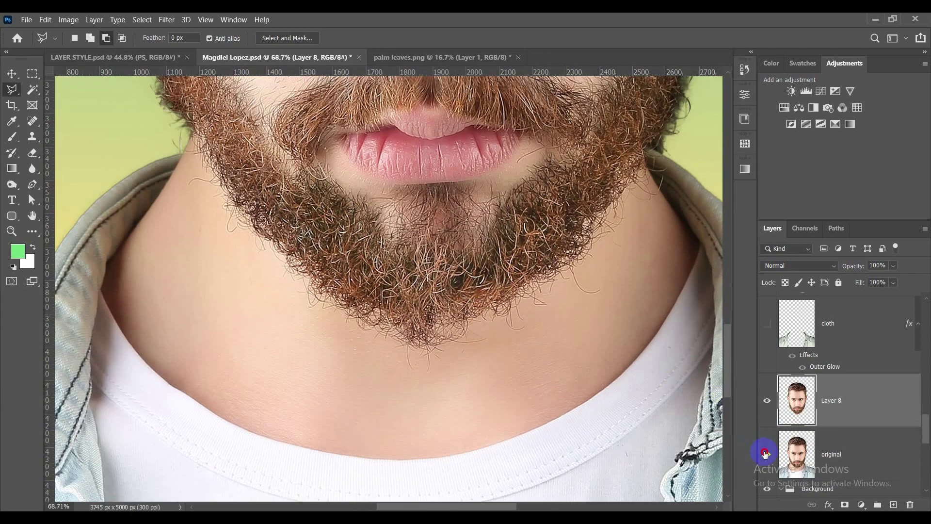
click(767, 454)
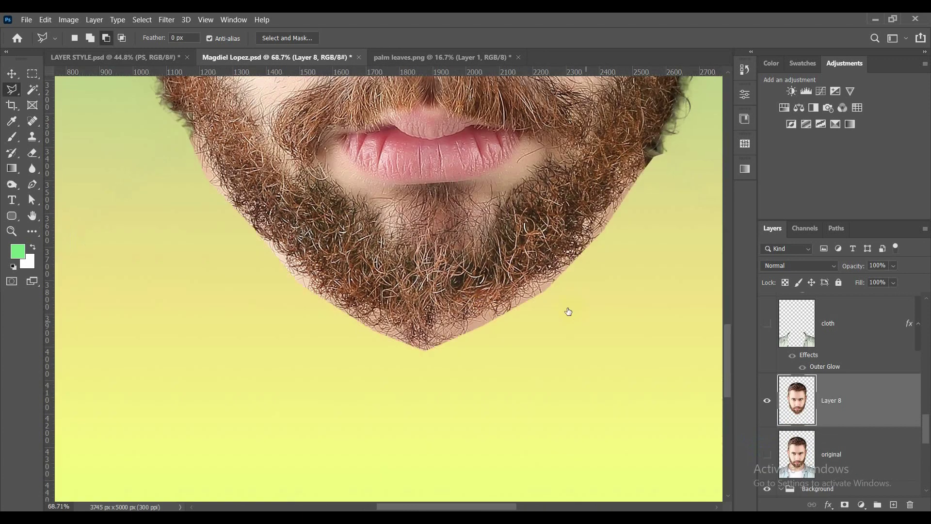
Undo the layer hiding and the head copy to return to the active head selection on the "original" layer
key(ctrl+z)
scroll(405, 294, down, 2)
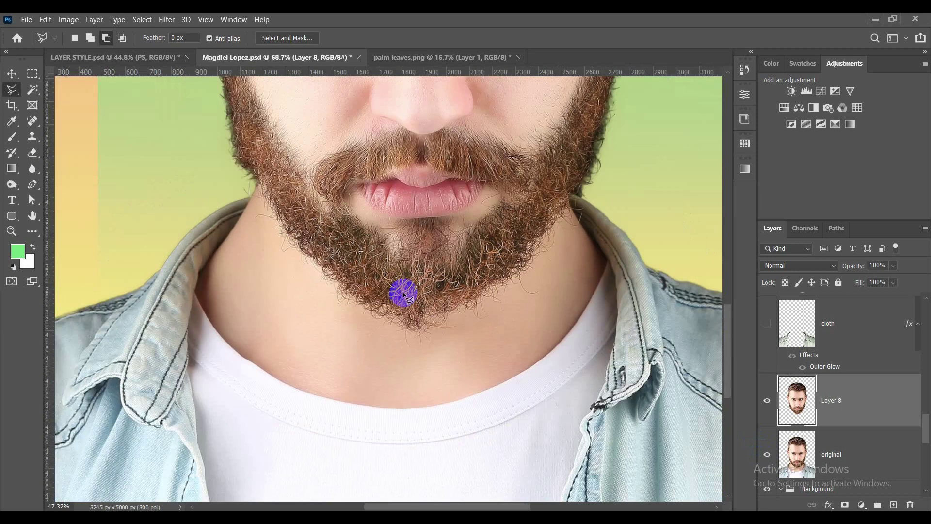
key(ctrl+z)
scroll(403, 291, down, 3)
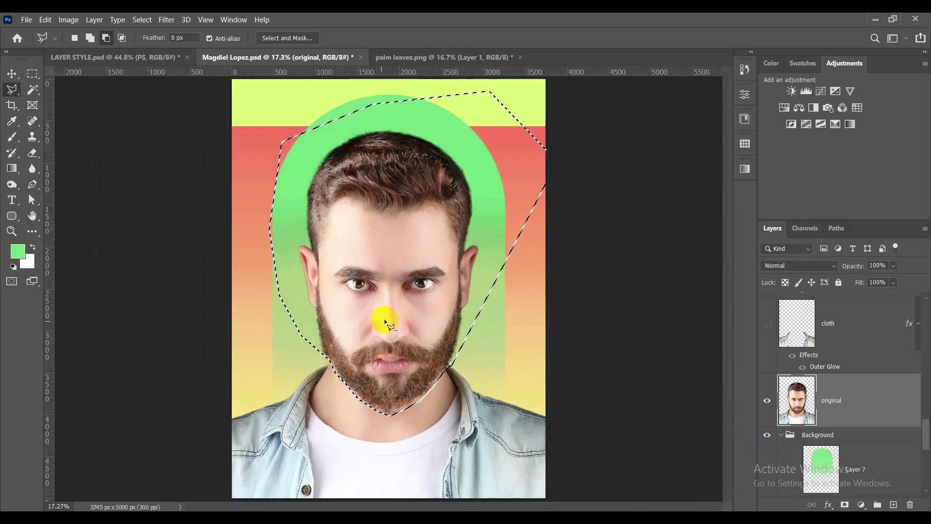
Open the head selection in Select and Mask and preview it in Overlay view at the beard's edge
click(298, 39)
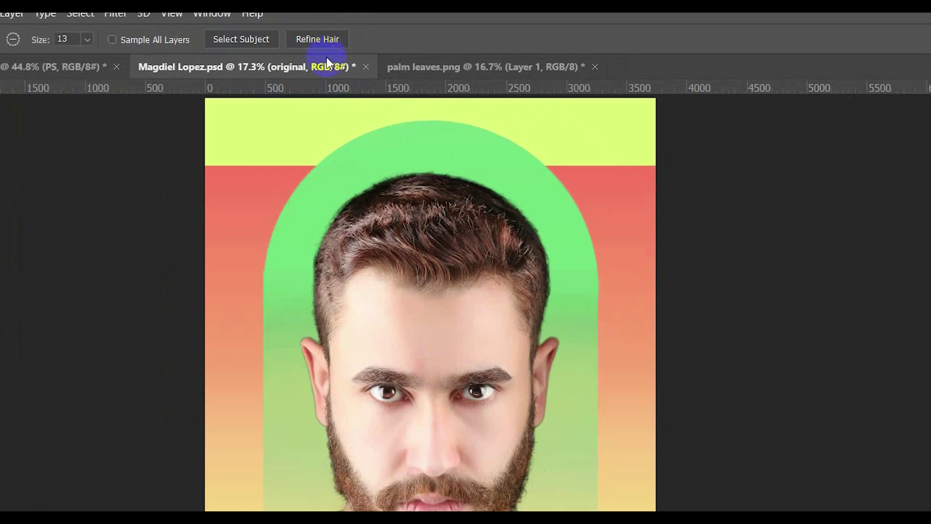
scroll(426, 441, up, 6)
scroll(419, 323, up, 4)
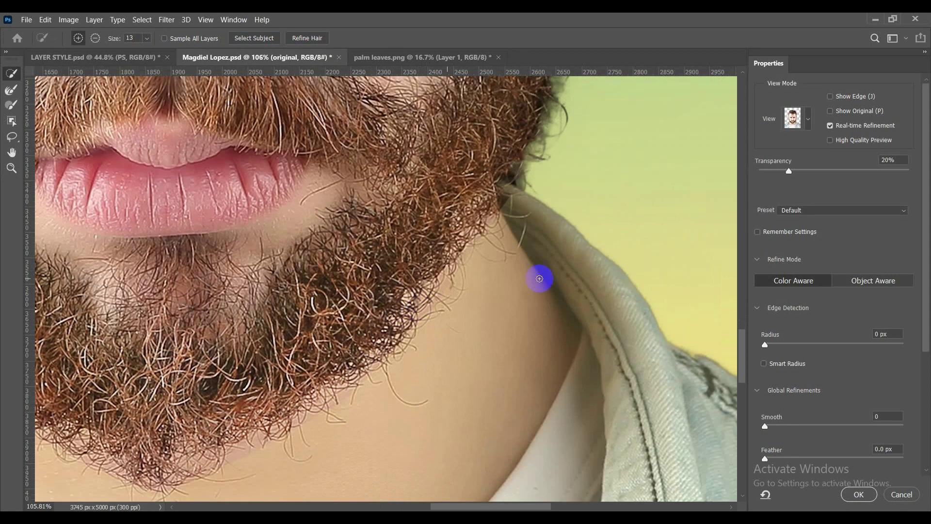
click(792, 121)
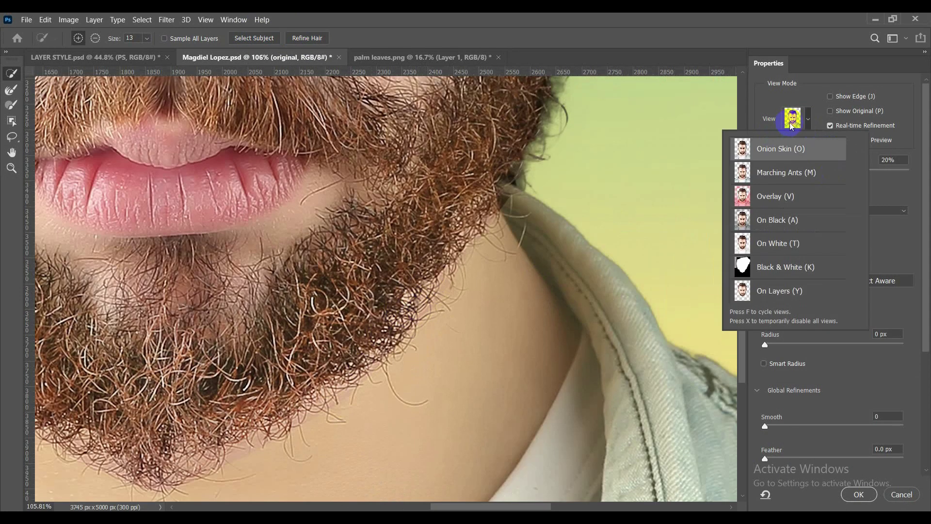
click(764, 200)
scroll(452, 264, down, 3)
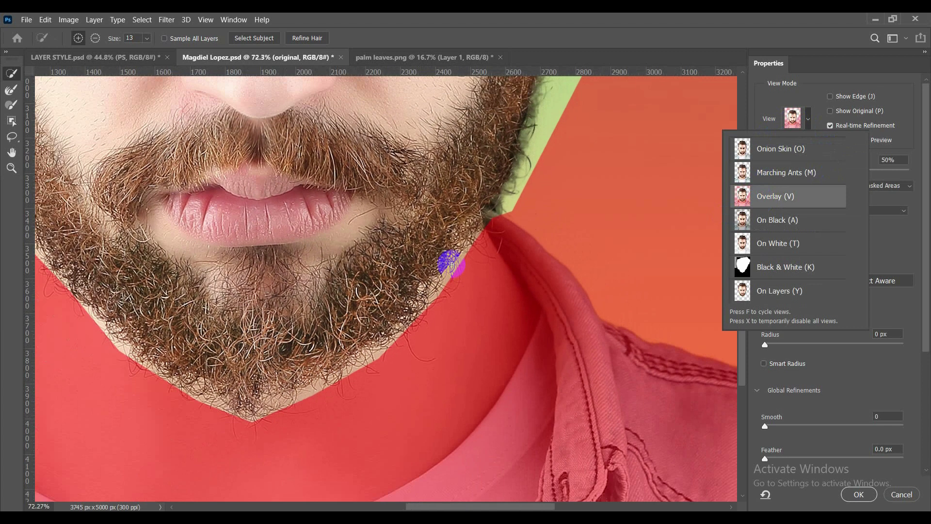
scroll(452, 264, up, 2)
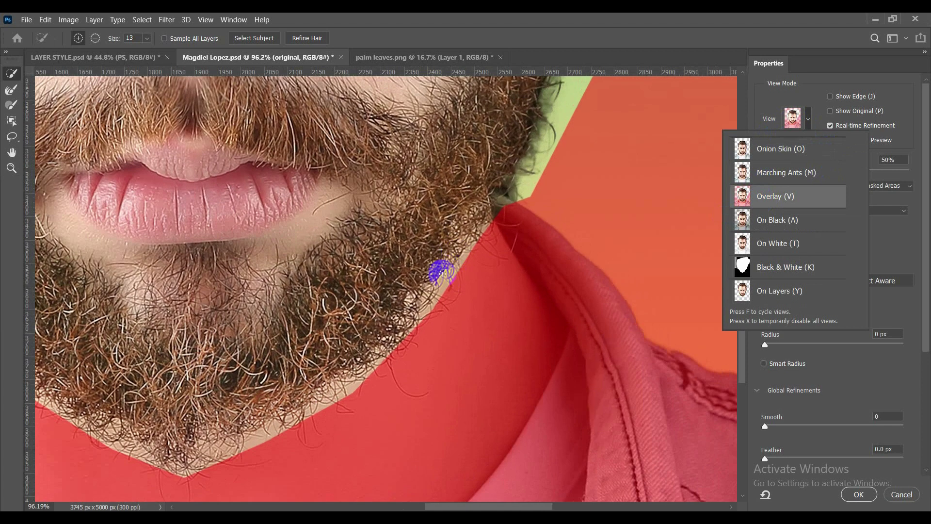
Brush along the right side of the beard's lower edge with the Refine Edge Brush at size 50
click(15, 92)
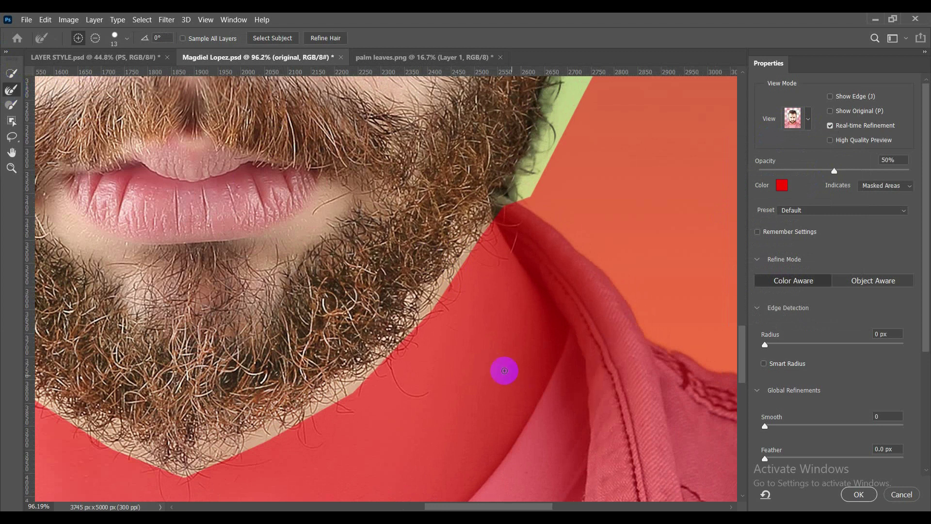
key(bracketright)
key(bracketright)
key(bracketright)
key(bracketright)
key(bracketright)
key(bracketright)
key(bracketright)
key(bracketright)
mouse_move(428, 315)
mouse_down()
mouse_move(501, 220)
mouse_move(357, 373)
mouse_move(247, 443)
mouse_move(373, 376)
mouse_move(159, 471)
mouse_move(248, 433)
mouse_move(147, 459)
mouse_move(247, 438)
mouse_move(346, 379)
mouse_move(433, 294)
mouse_move(506, 199)
mouse_up()
scroll(525, 257, down, 3)
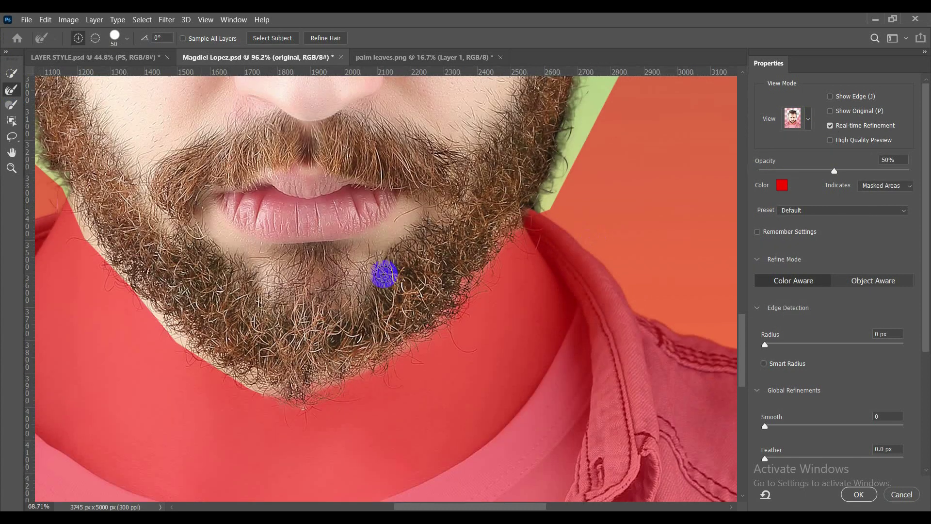
drag(379, 324, 507, 247)
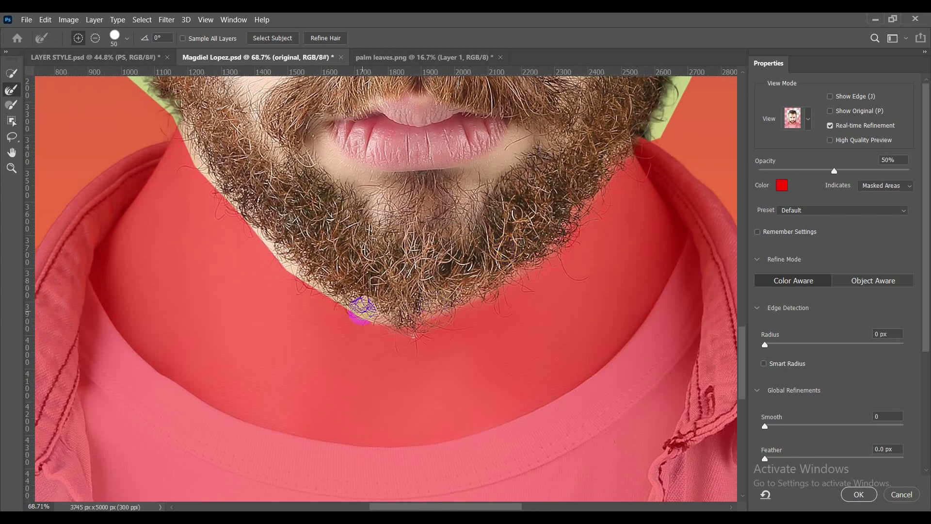
Refine the left side of the beard's edge from the chin up to the jaw with the same Refine Edge Brush
mouse_move(361, 310)
mouse_down()
mouse_move(296, 266)
mouse_move(187, 131)
mouse_up()
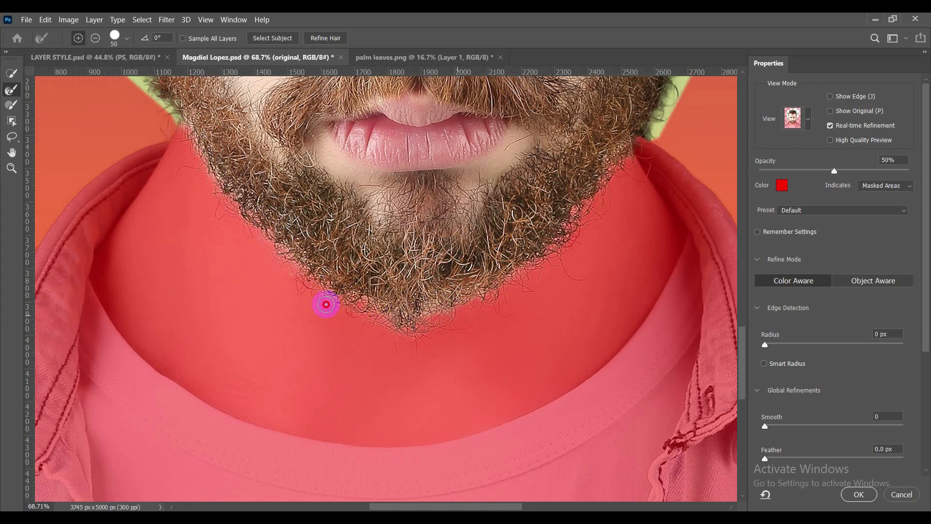
click(11, 107)
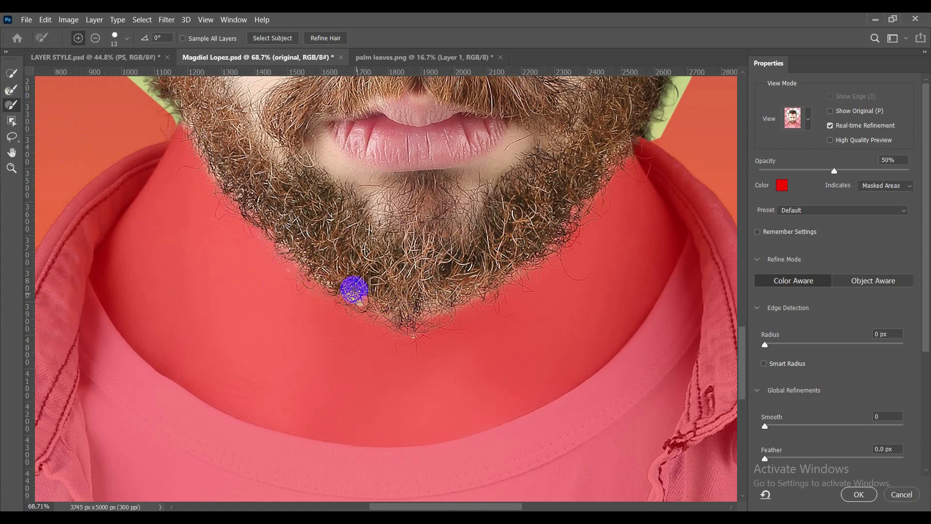
click(11, 89)
drag(343, 298, 280, 249)
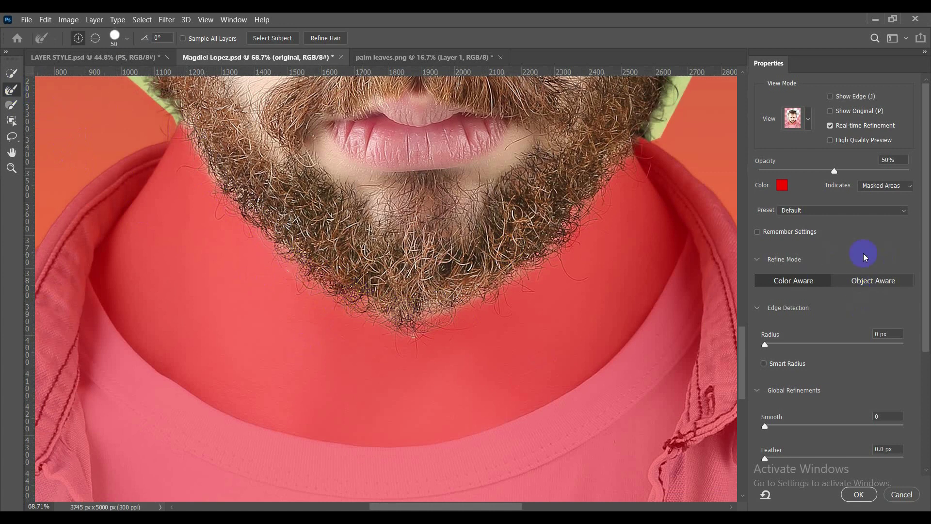
Increase the overlay opacity, enable Smart Radius and set the edge detection radius to 18 px
mouse_move(856, 173)
mouse_down()
mouse_move(870, 175)
mouse_move(836, 176)
mouse_move(853, 176)
mouse_up()
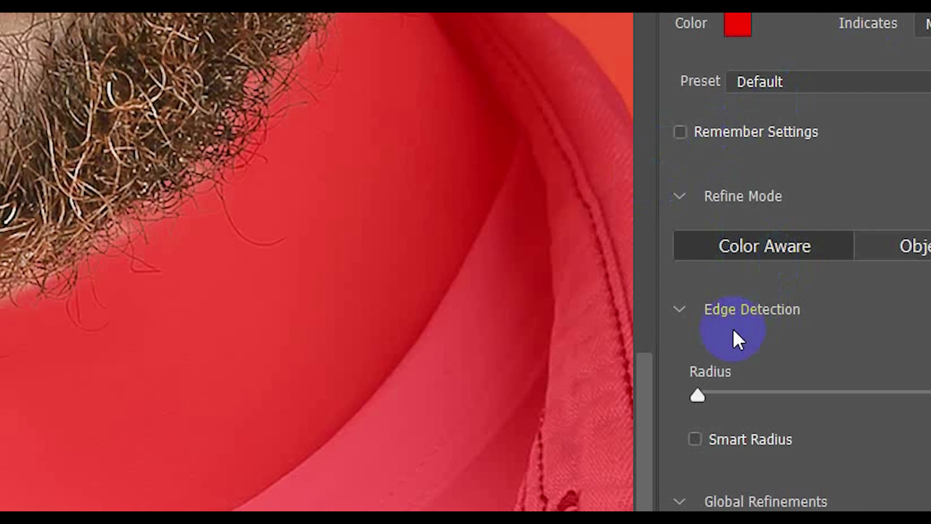
scroll(780, 316, down, 5)
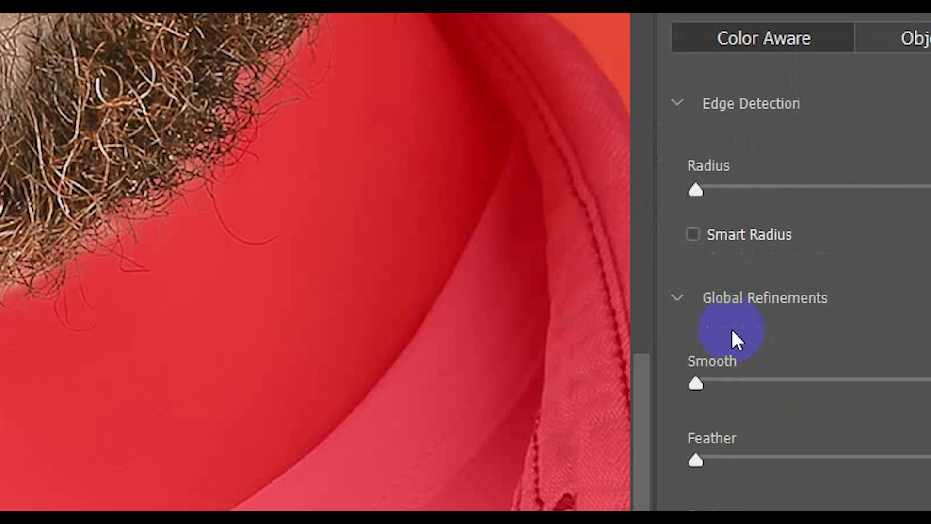
click(693, 234)
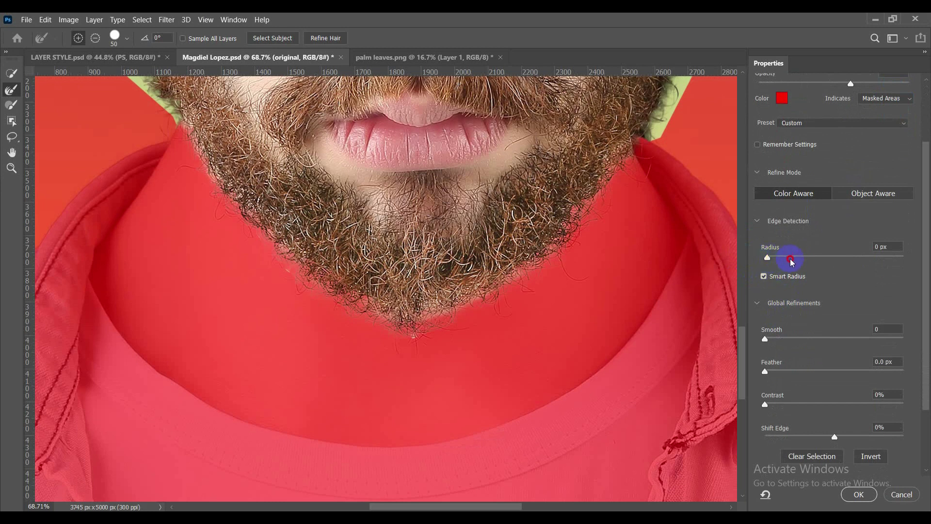
drag(791, 263, 819, 262)
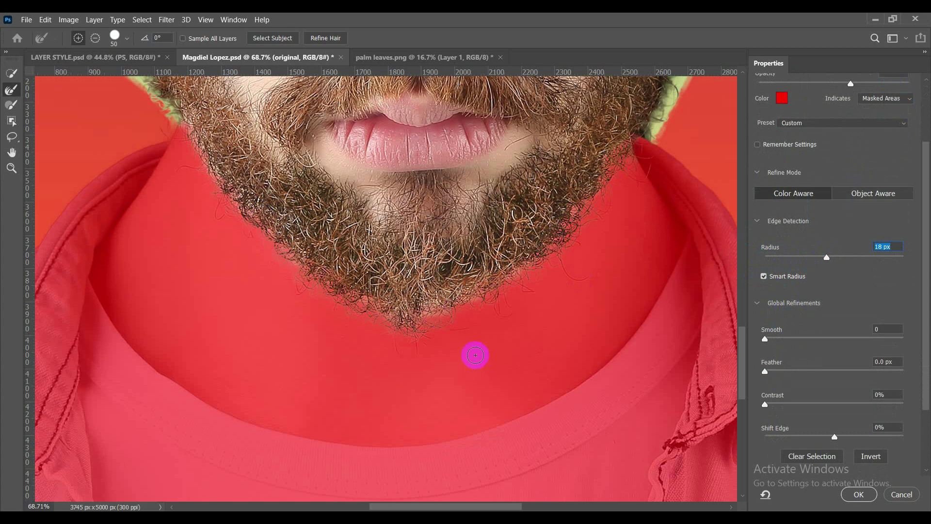
Set the selection's Smooth to 1 and Contrast to 23%
scroll(801, 370, down, 2)
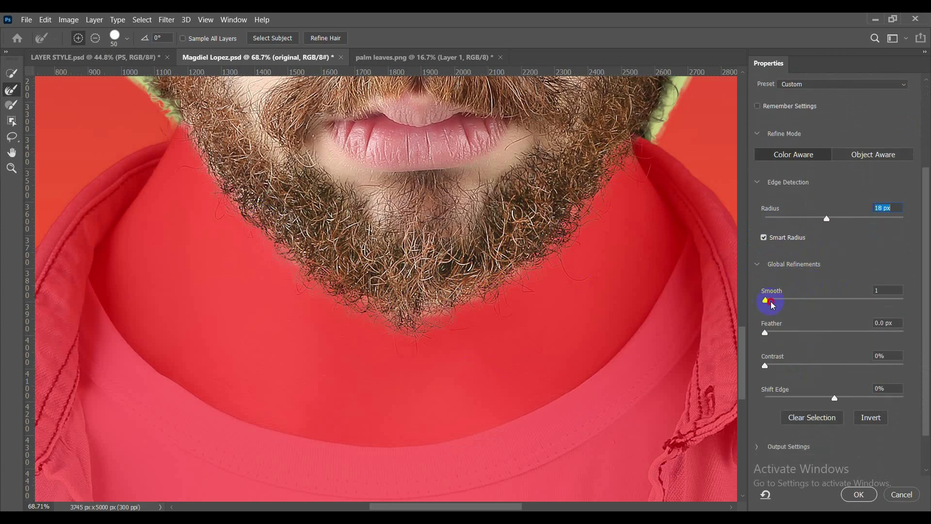
drag(793, 303, 808, 305)
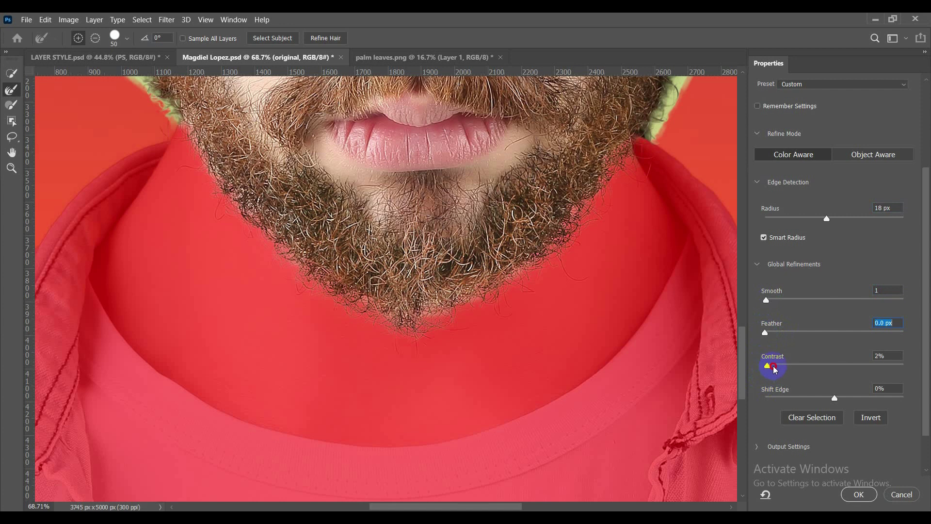
drag(811, 370, 812, 370)
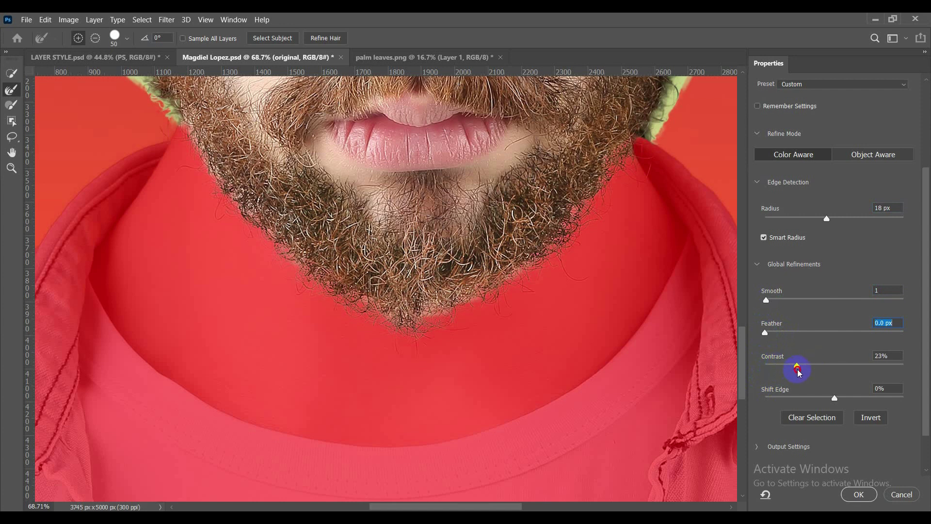
drag(799, 372, 799, 375)
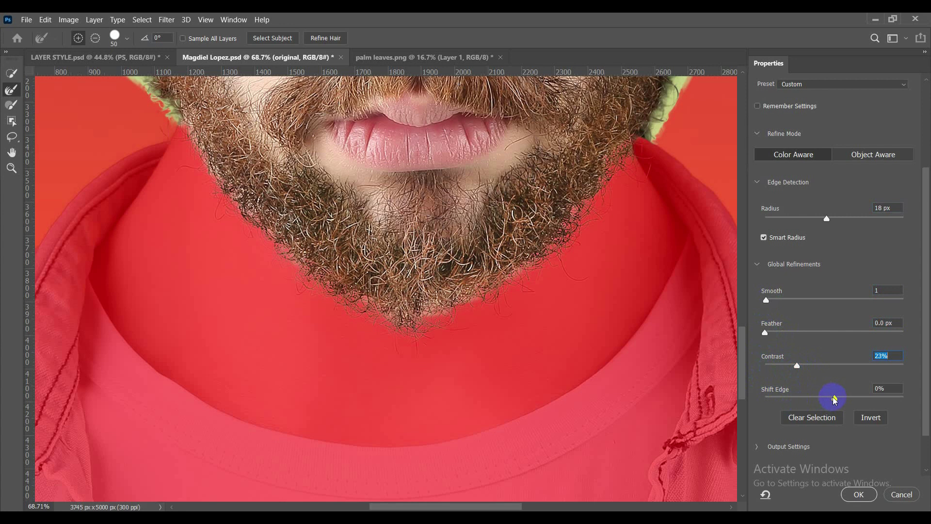
Try contracting and expanding the selection edge, then set Shift Edge to -2% and apply the refinement
drag(835, 399, 803, 399)
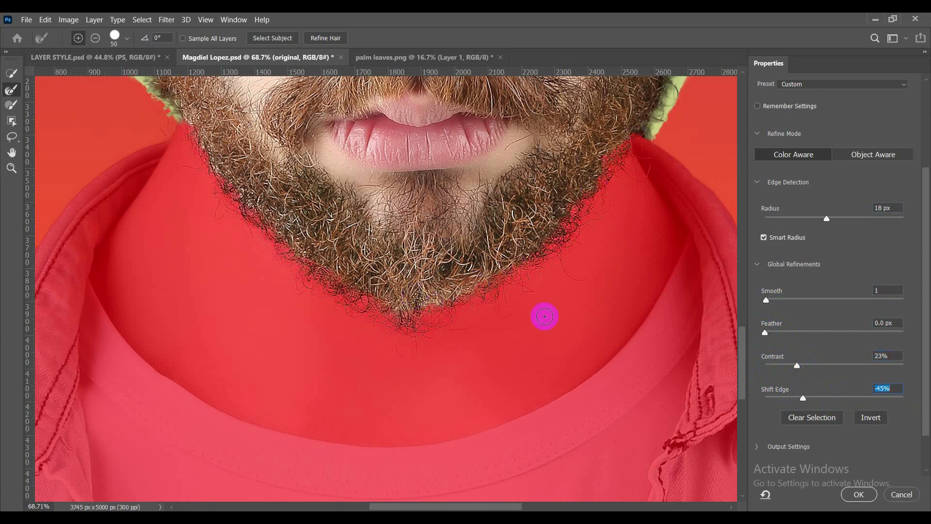
mouse_move(573, 247)
mouse_down()
mouse_move(583, 248)
mouse_move(587, 234)
mouse_up()
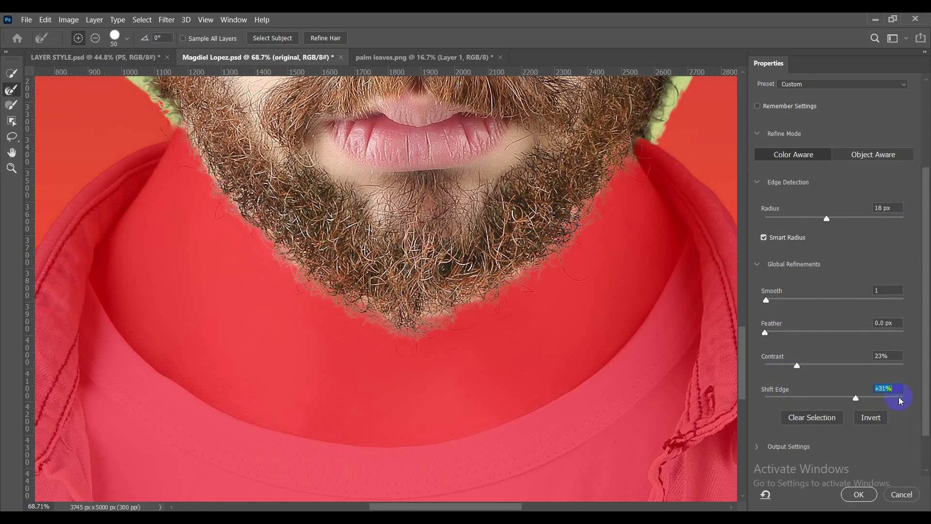
text(-2)
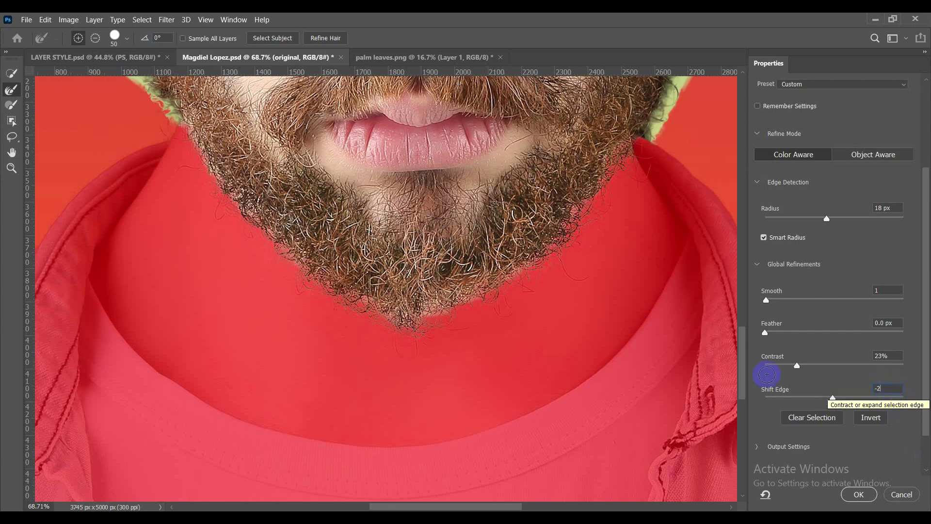
click(859, 494)
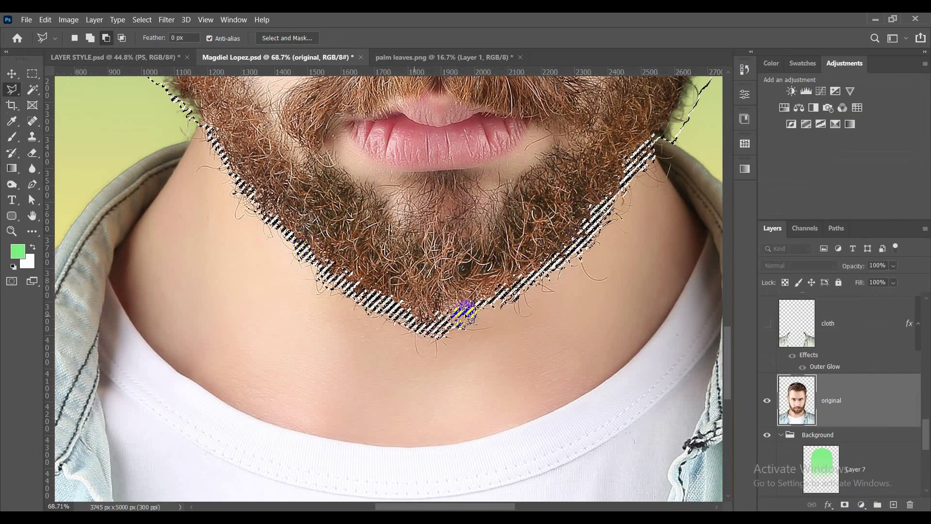
Copy the refined head selection to a new layer and hide the "original" layer to check the beard cutout
scroll(480, 284, down, 3)
scroll(480, 284, down, 4)
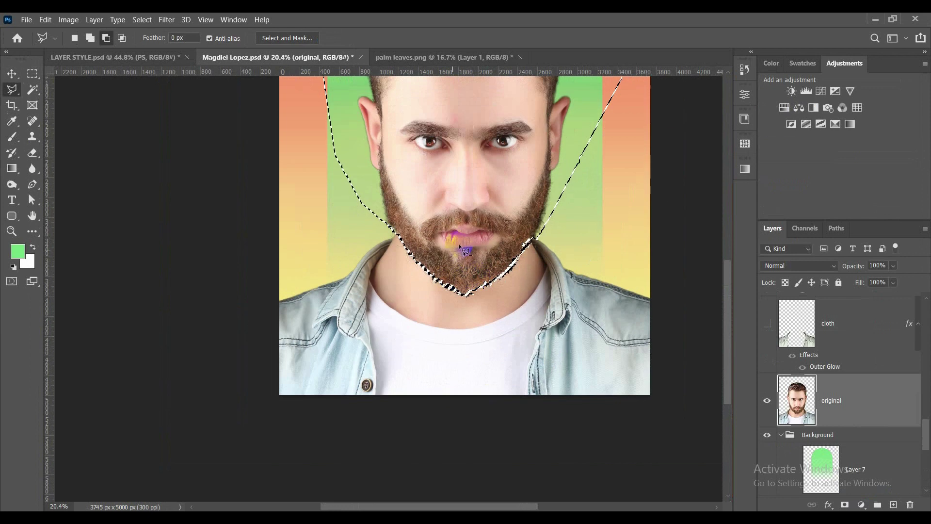
right_click(467, 199)
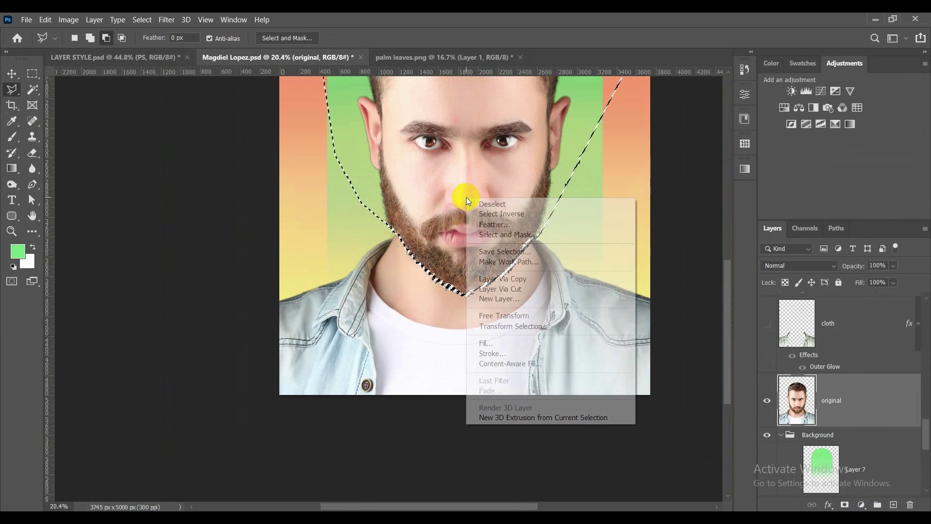
click(505, 278)
click(767, 456)
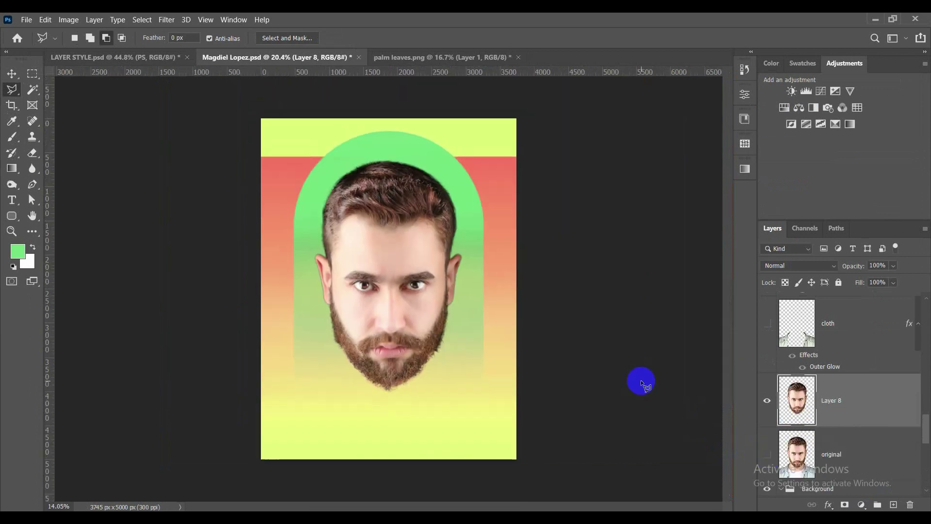
scroll(417, 417, up, 6)
scroll(421, 412, up, 1)
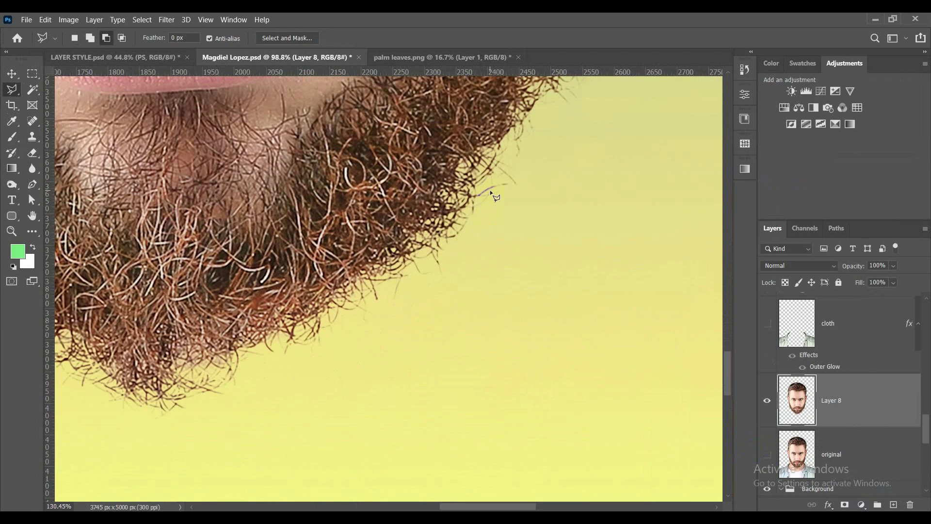
Compare the Layer 8 head cutout with the "original" portrait by switching their visibility, leaving both layers hidden
scroll(519, 296, down, 6)
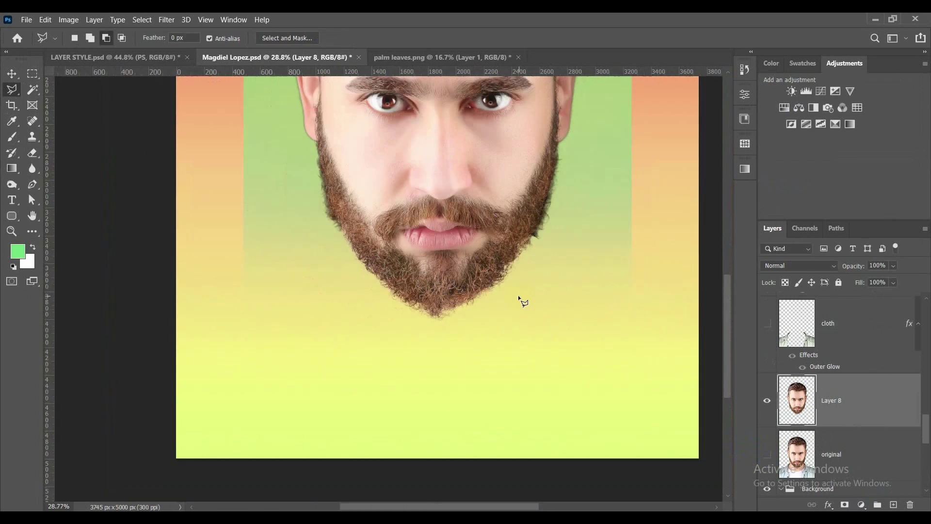
scroll(518, 298, down, 1)
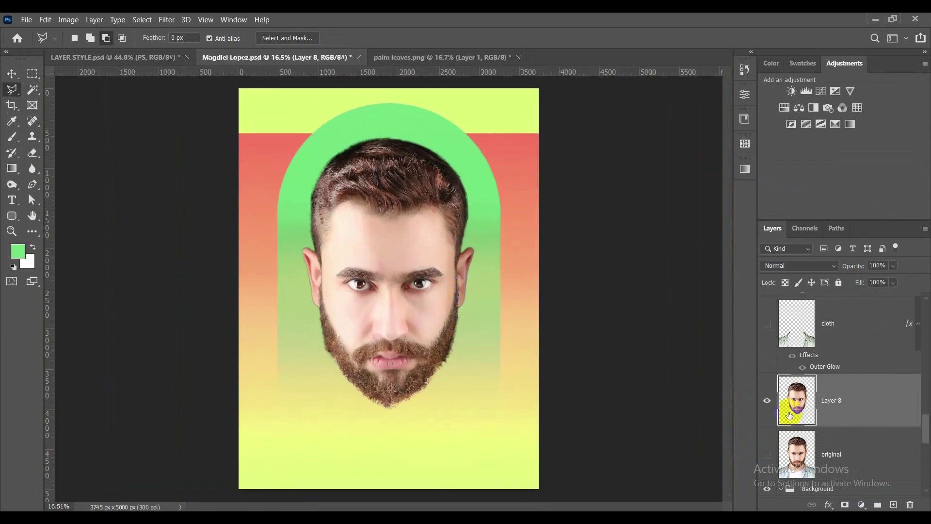
click(768, 413)
click(765, 455)
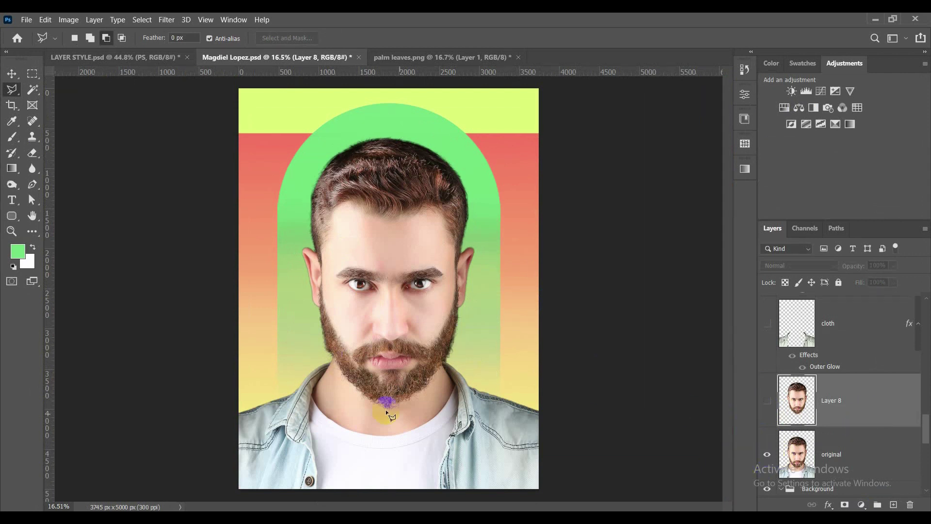
click(767, 455)
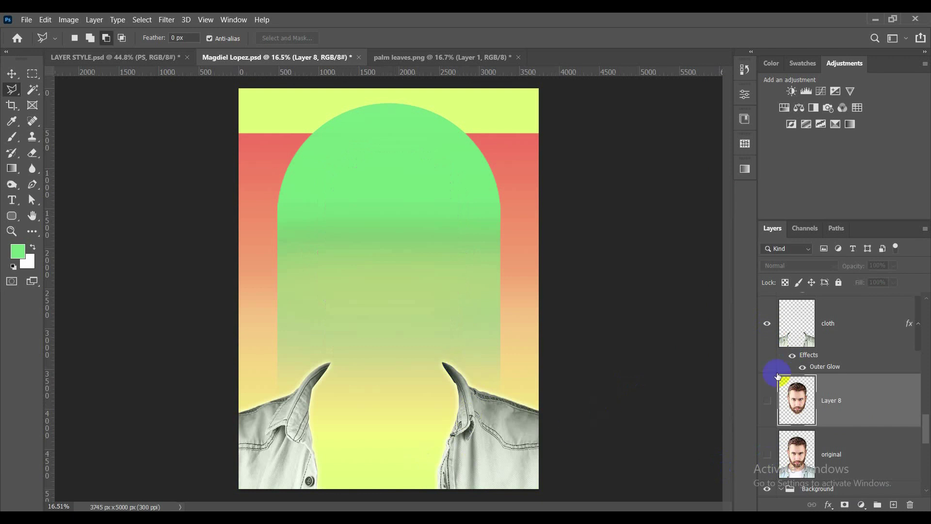
Show the Layer 8 head cutout together with the "cloth" layer
scroll(796, 369, up, 3)
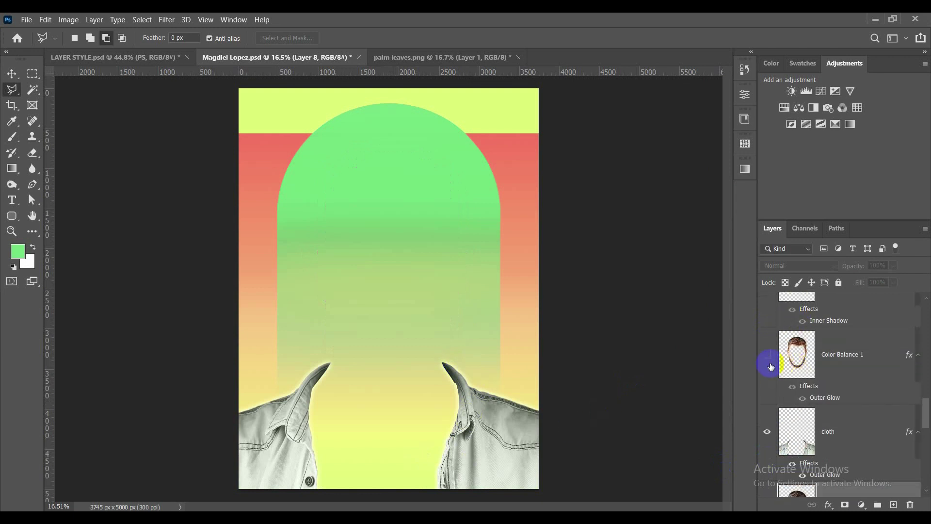
scroll(756, 433, down, 3)
click(767, 400)
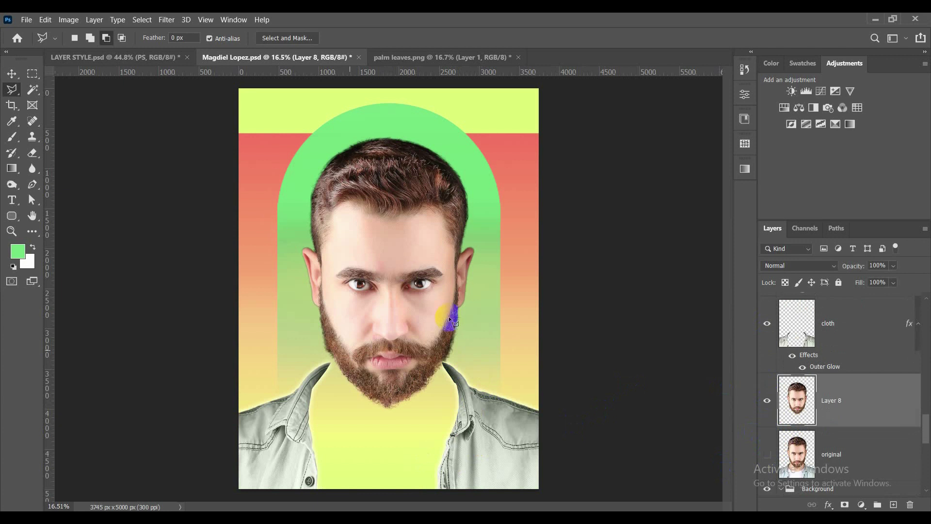
Show the "shape 1" outline and the dark "shape 2" fill over the man's face and inspect them
scroll(844, 358, up, 3)
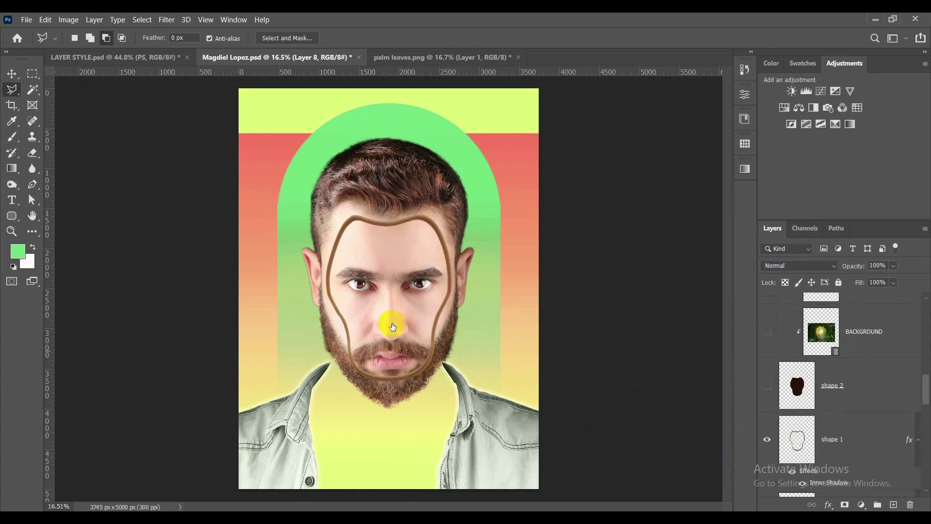
scroll(349, 232, up, 3)
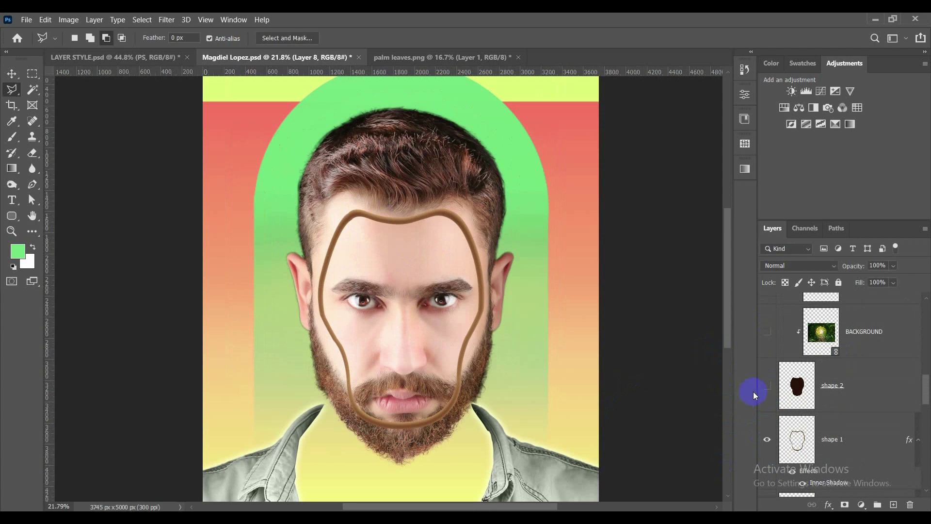
click(766, 386)
scroll(332, 326, up, 4)
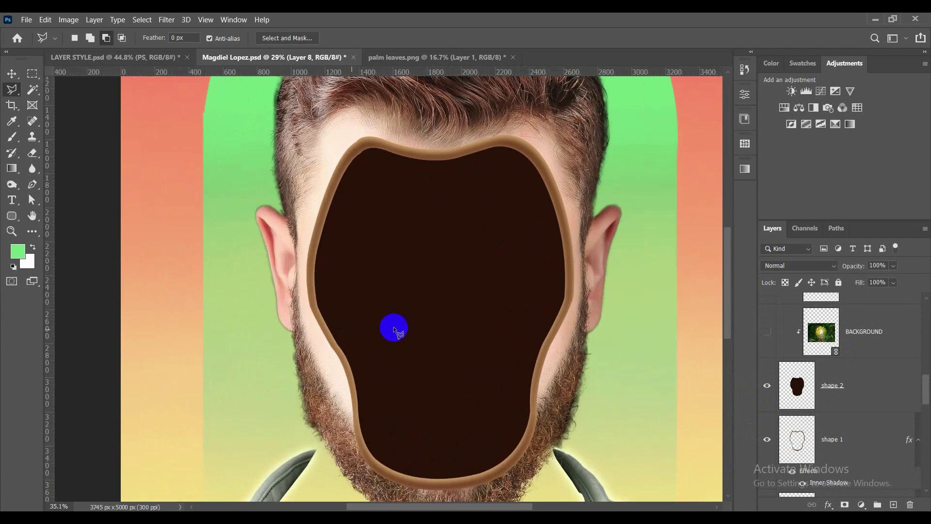
scroll(402, 236, down, 3)
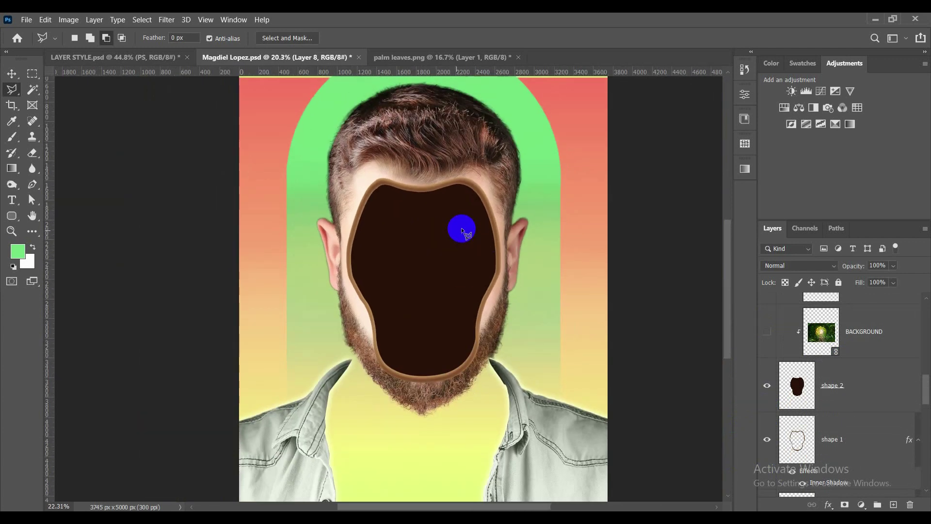
scroll(460, 228, up, 2)
scroll(453, 240, down, 3)
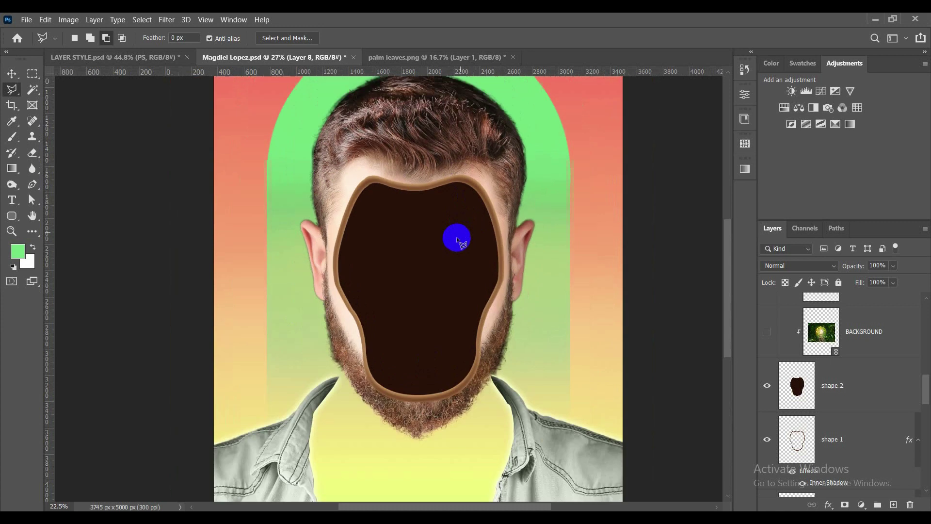
scroll(397, 336, up, 4)
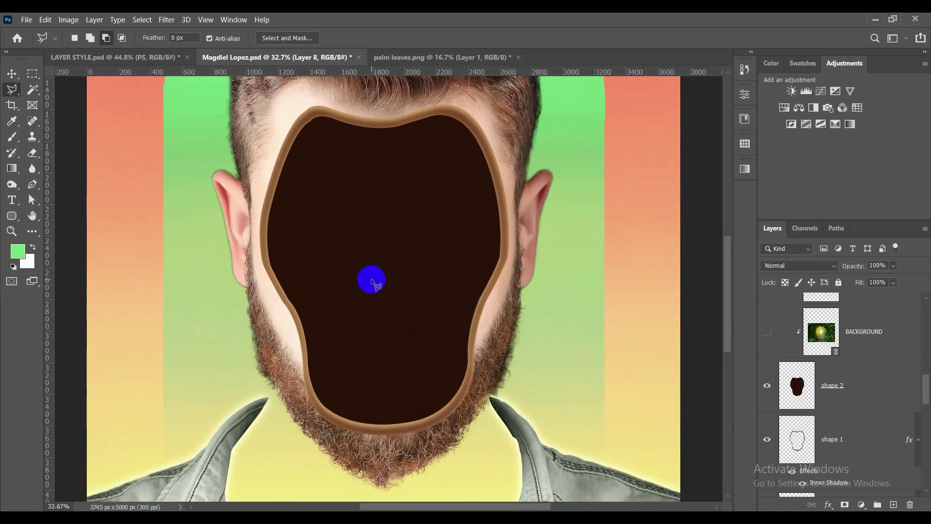
scroll(370, 277, up, 2)
Set the Inner Shadow distance of the "shape 1" layer to 20 px and keep the shadow colour d3a267
click(878, 450)
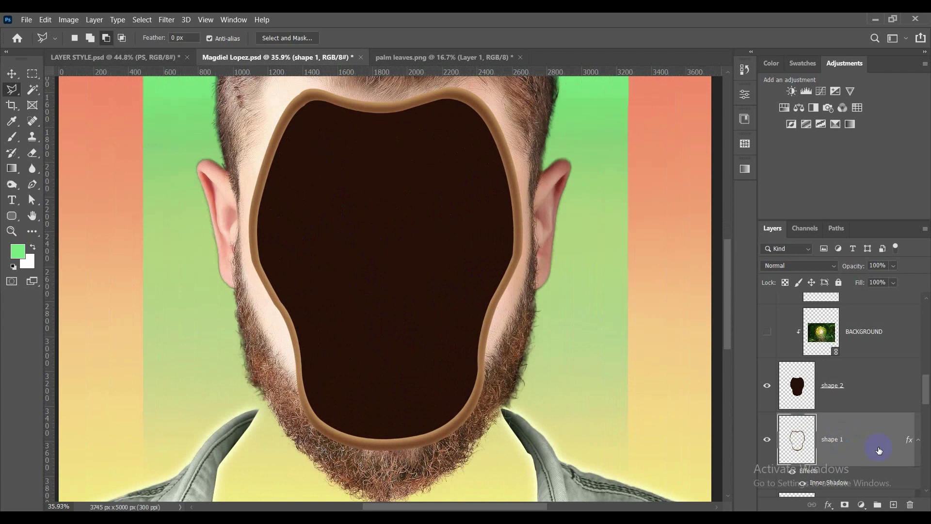
double_click(910, 440)
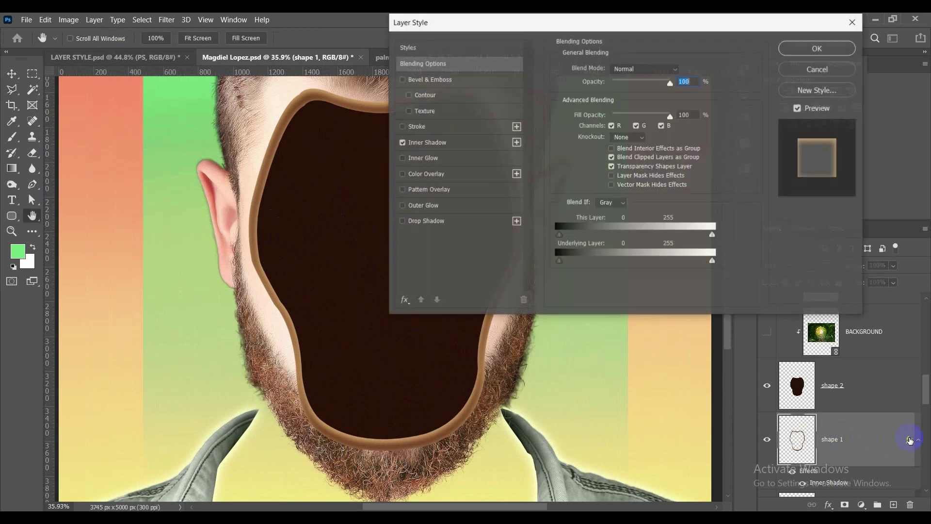
click(472, 145)
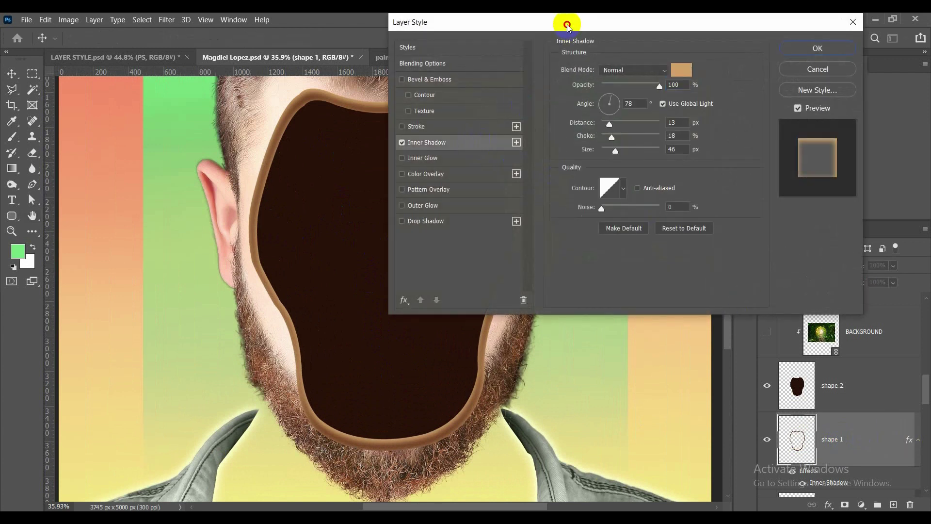
drag(570, 25, 762, 44)
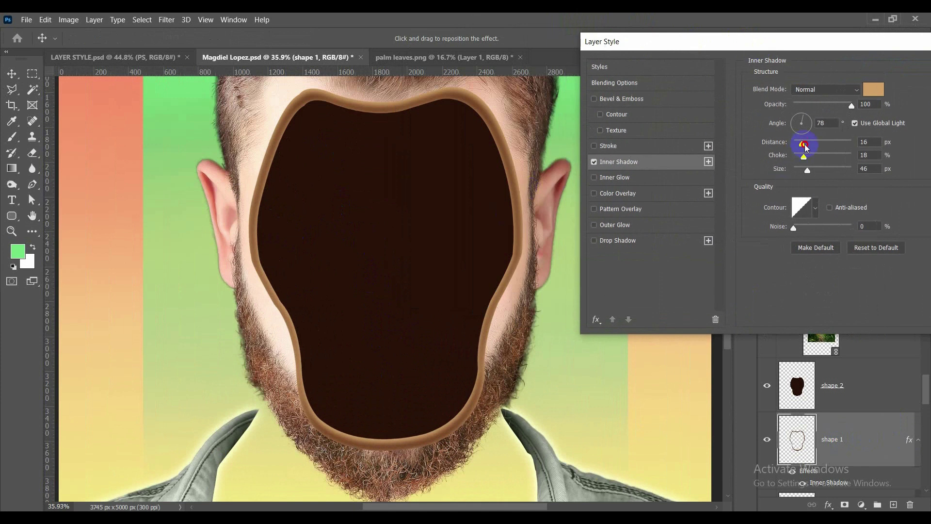
mouse_move(805, 147)
mouse_down()
mouse_move(814, 146)
mouse_move(805, 146)
mouse_up()
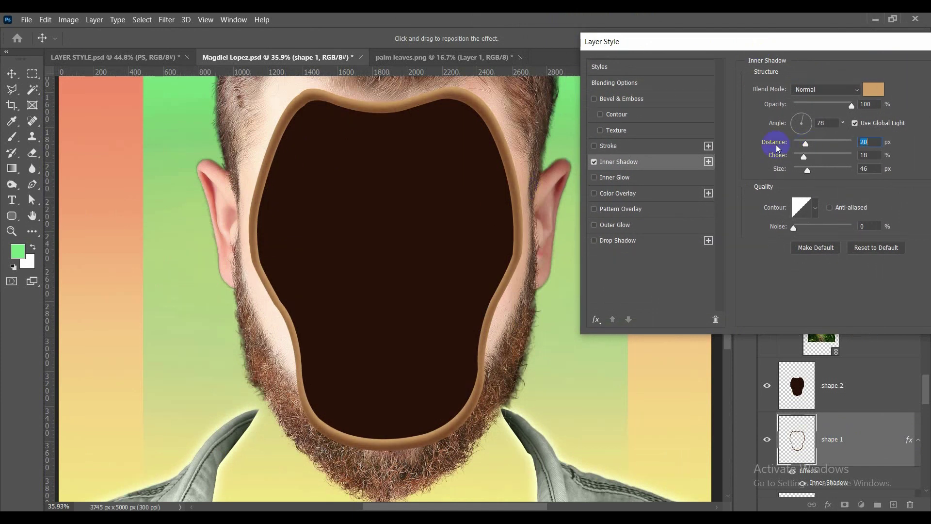
click(879, 91)
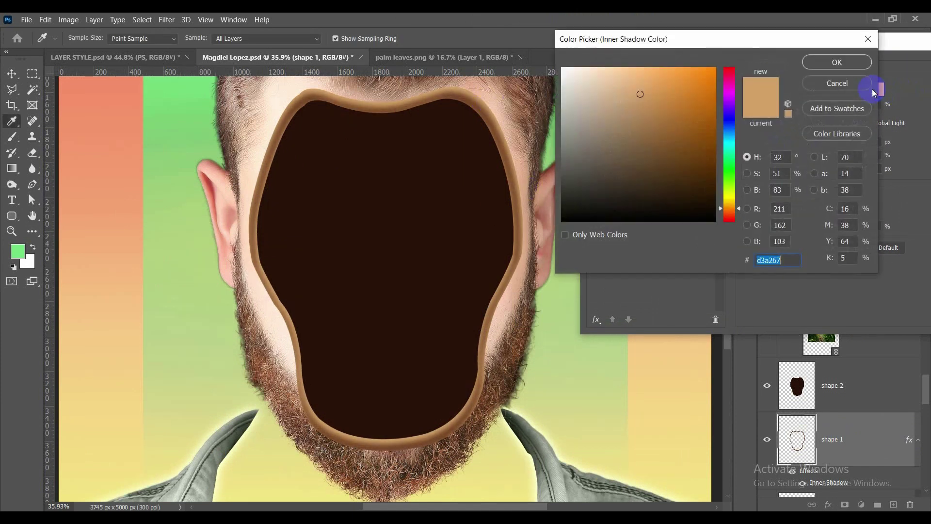
click(845, 62)
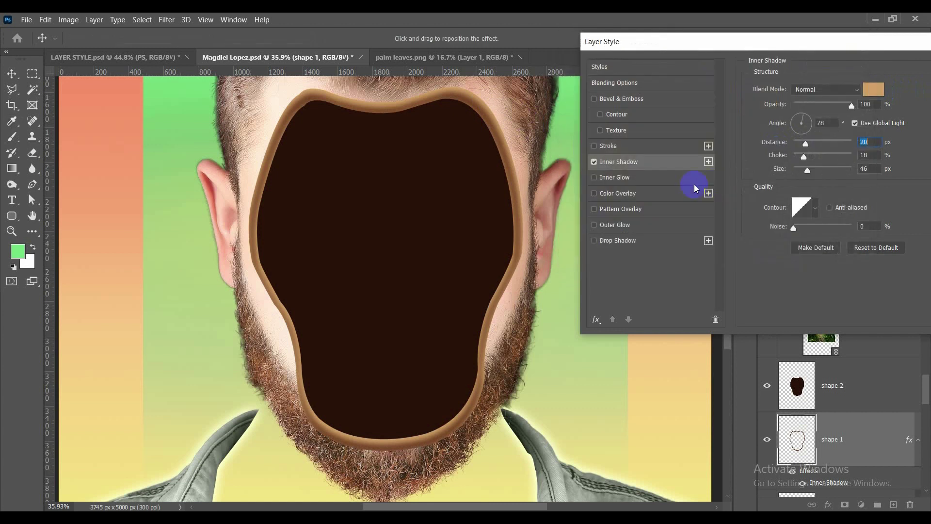
Compare the "shape 1" outline with and without its Inner Shadow, leave the effect enabled and apply the layer style
click(592, 163)
click(593, 163)
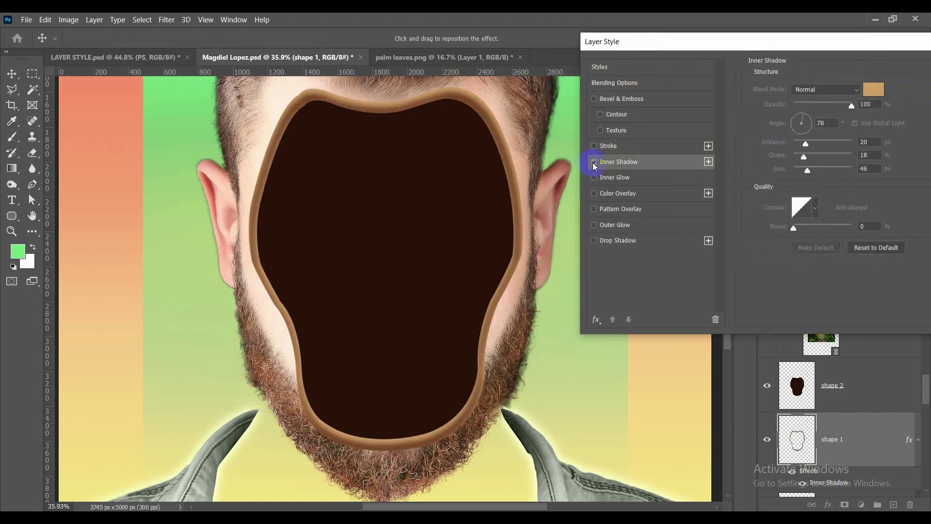
click(594, 163)
click(593, 163)
click(593, 163)
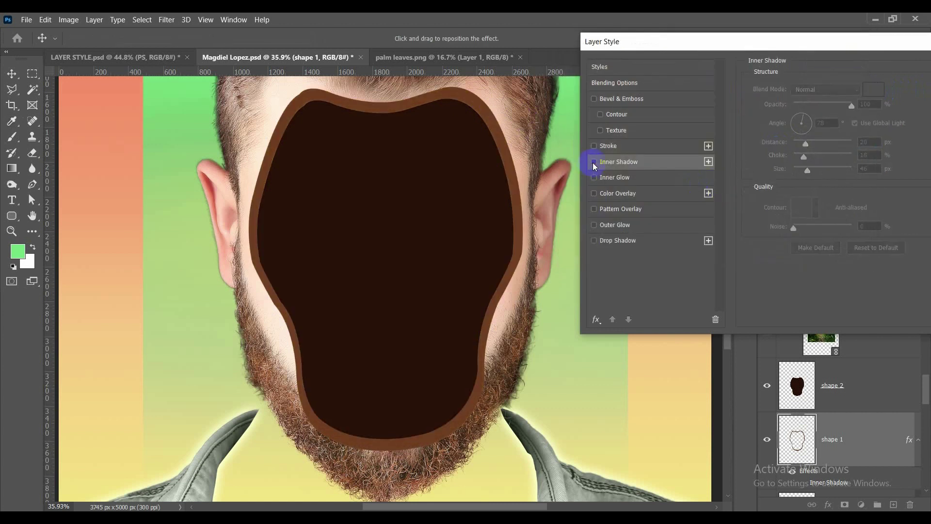
click(593, 163)
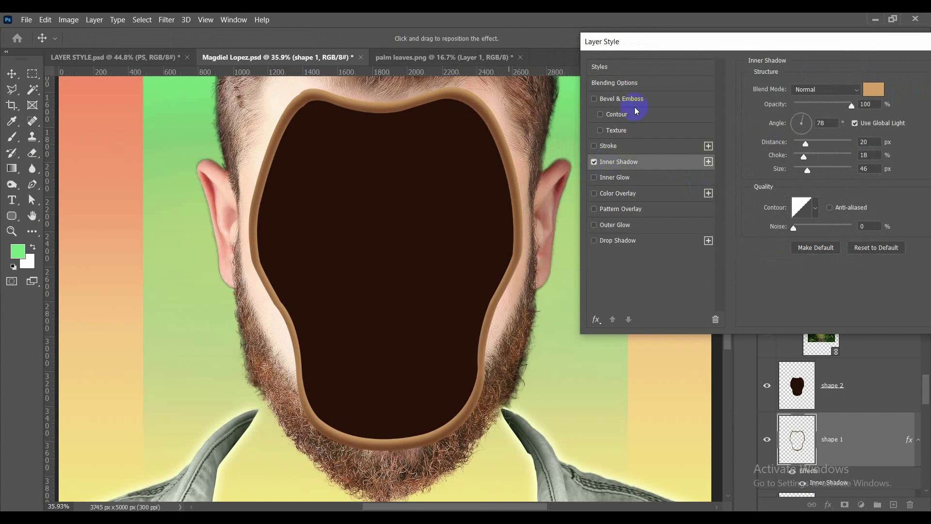
drag(817, 45, 715, 44)
click(893, 63)
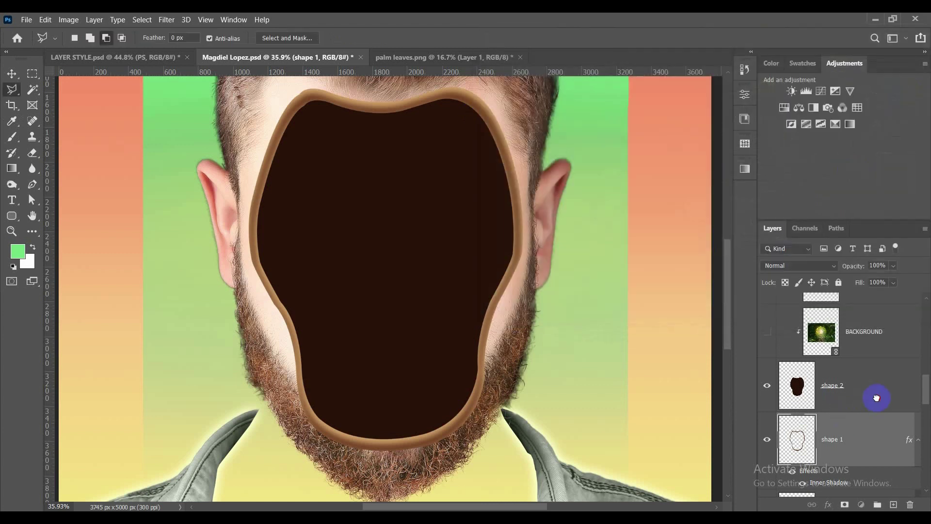
Select the "shape 2" layer and look through the hidden layers clipped above it
click(853, 391)
scroll(392, 274, down, 3)
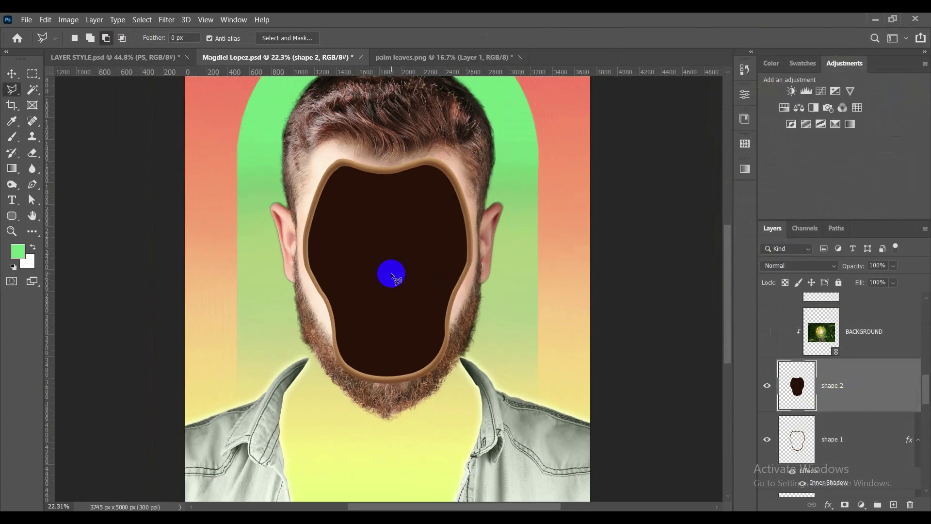
click(12, 73)
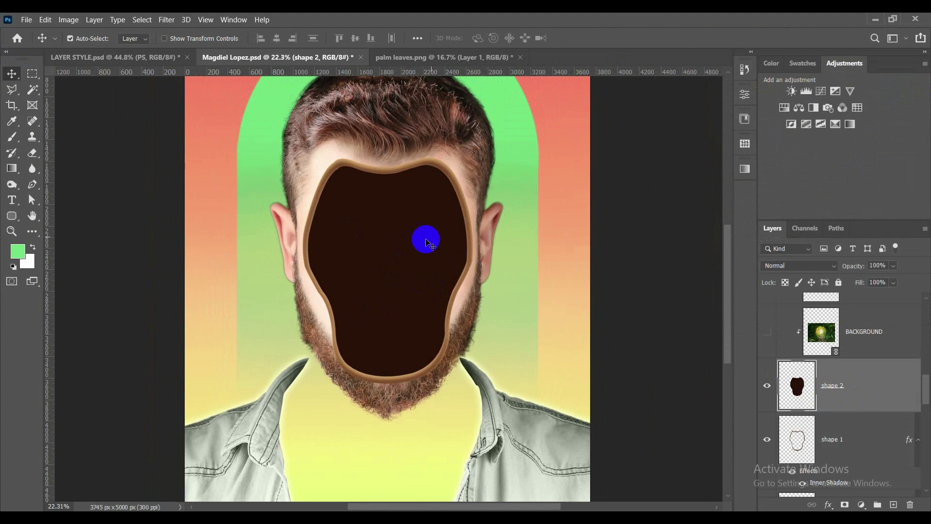
scroll(427, 240, up, 2)
scroll(812, 386, up, 3)
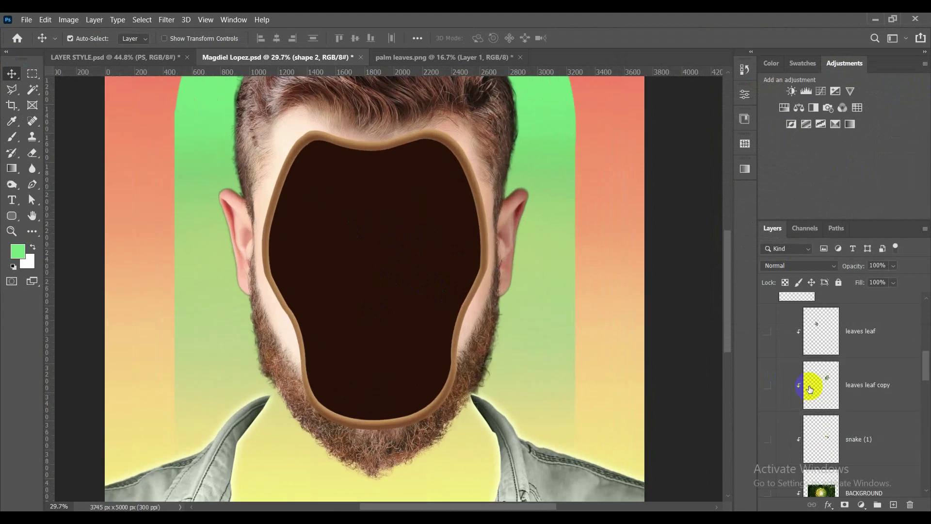
scroll(813, 387, down, 2)
scroll(815, 388, up, 3)
scroll(816, 388, down, 2)
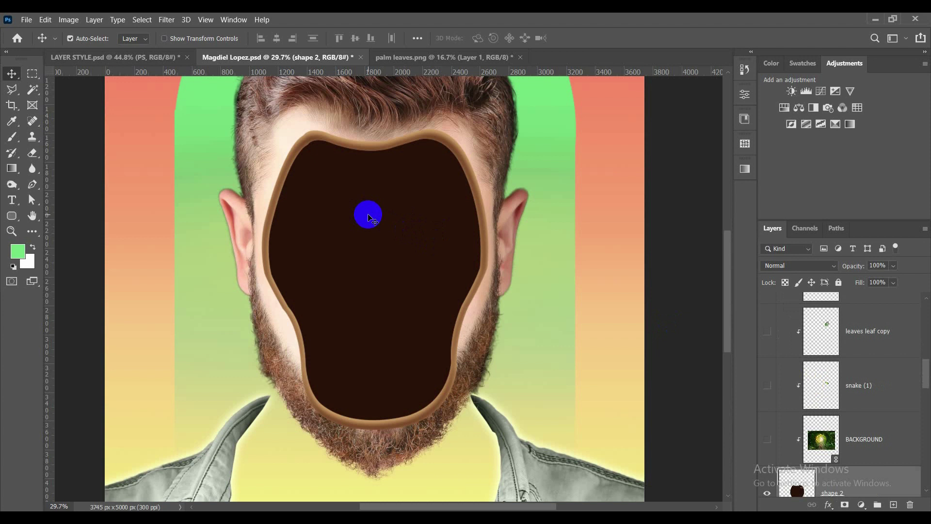
Place the BACKGROUND forest image from the STOCK FOTTAGE folder as a linked file directly above "shape 2"
click(26, 21)
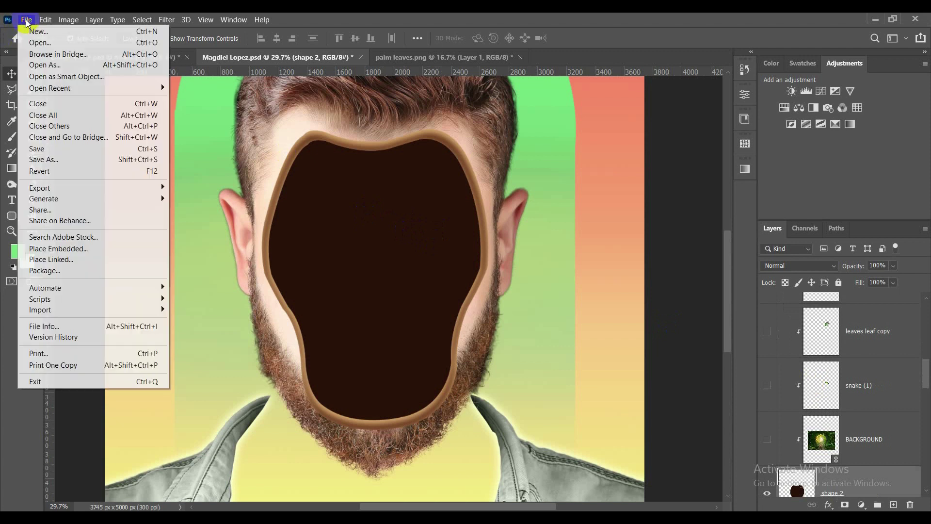
click(66, 260)
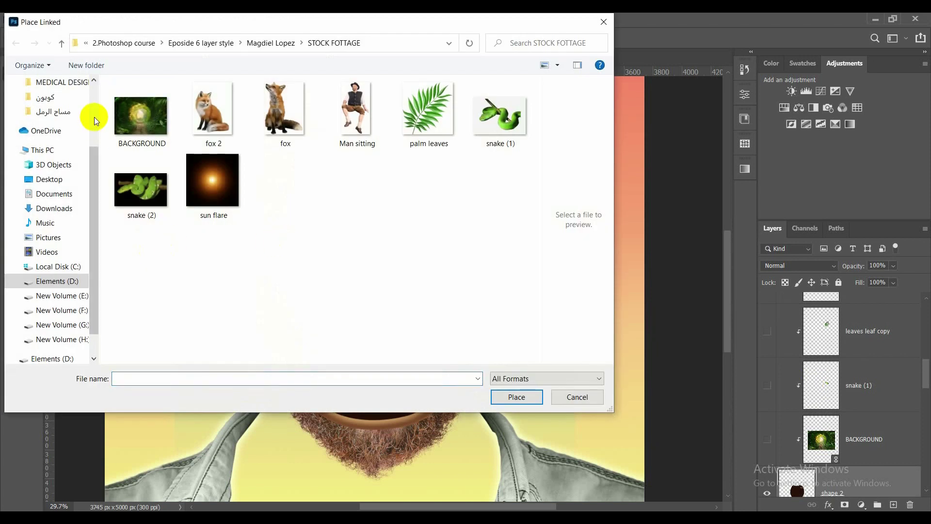
double_click(150, 129)
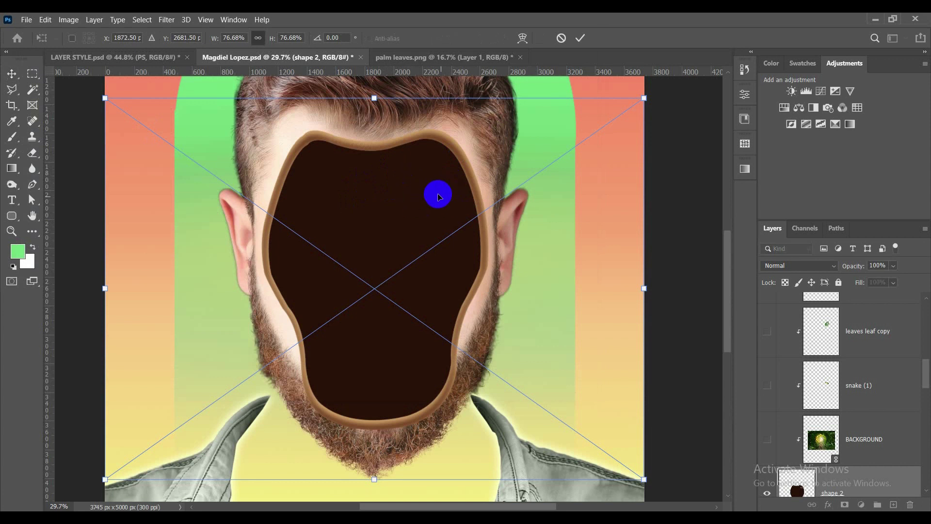
scroll(438, 197, down, 4)
scroll(866, 389, down, 3)
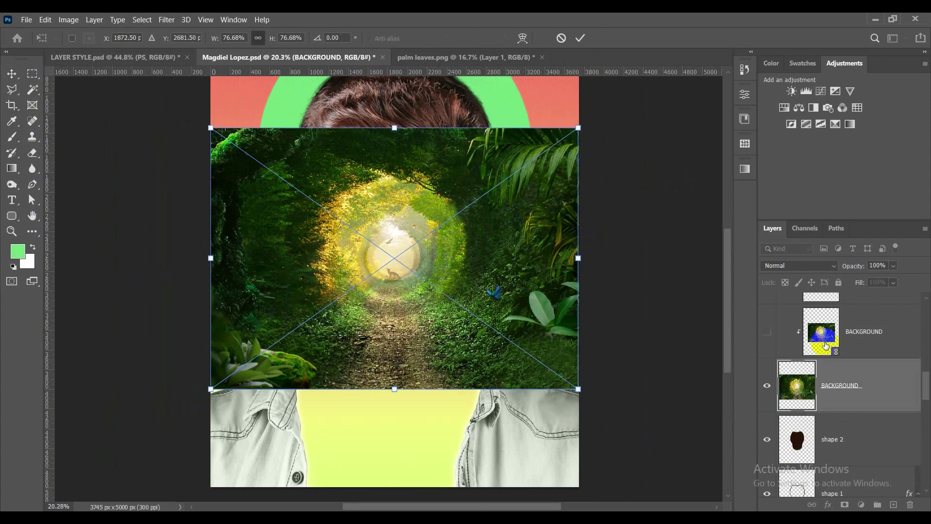
key(Return)
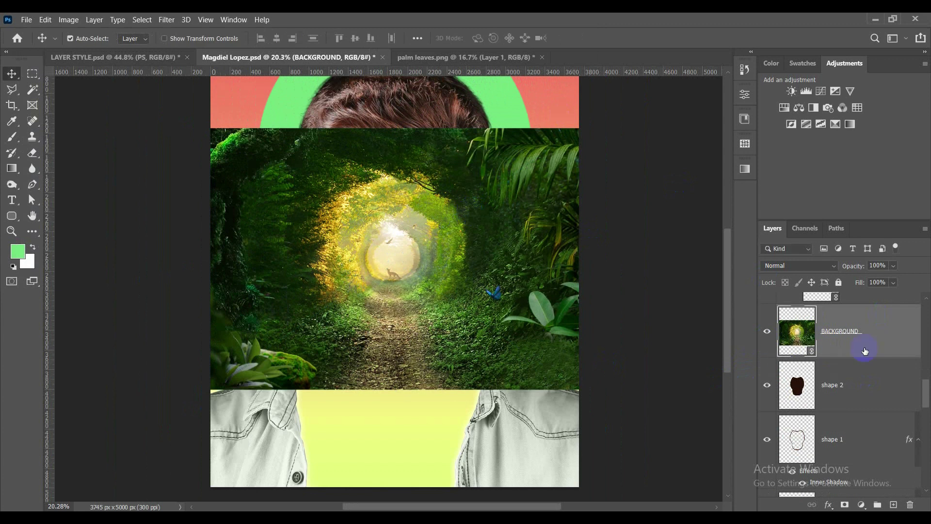
Clip the placed BACKGROUND image to "shape 2" and reposition it inside the face opening
right_click(886, 336)
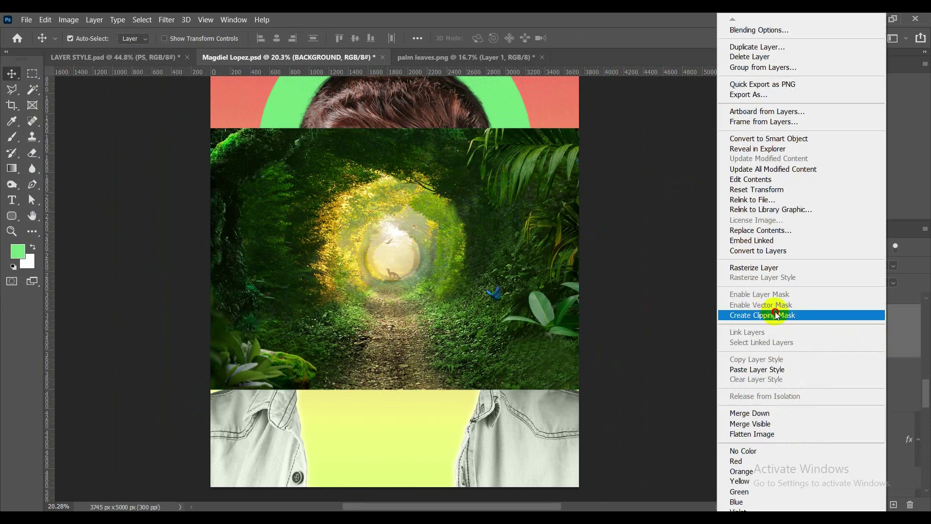
click(776, 315)
drag(438, 255, 417, 247)
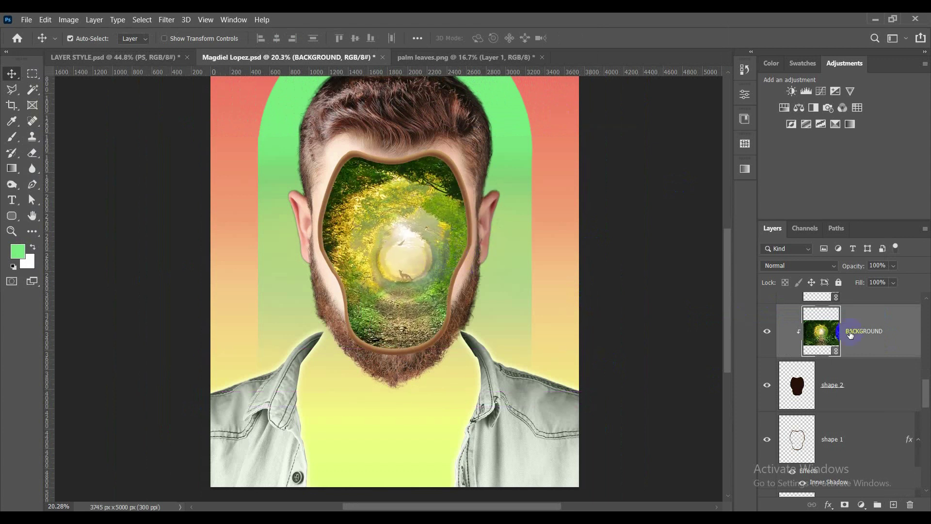
Delete the newly placed BACKGROUND layer above "shape 2"
key(Delete)
scroll(820, 352, up, 1)
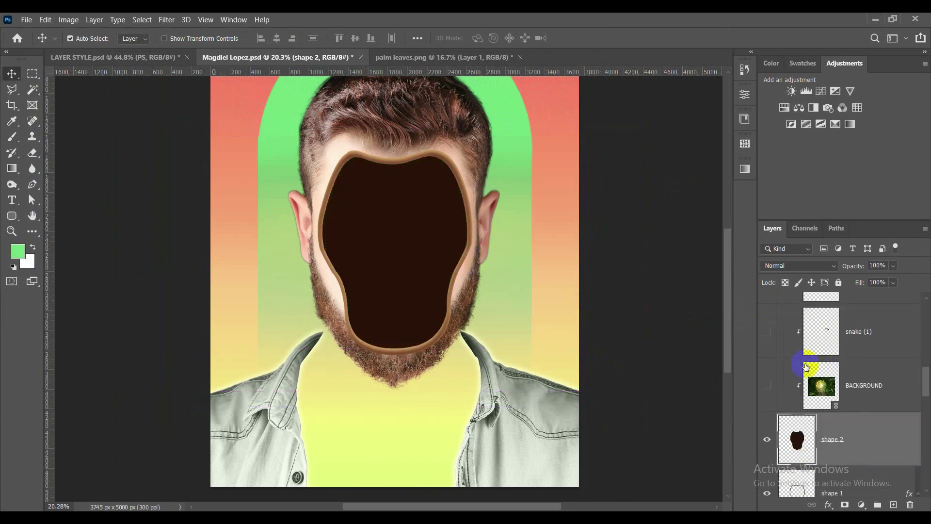
Show the BACKGROUND layer clipped above "shape 2" and the "snake (1)" layer above it
click(764, 384)
click(440, 286)
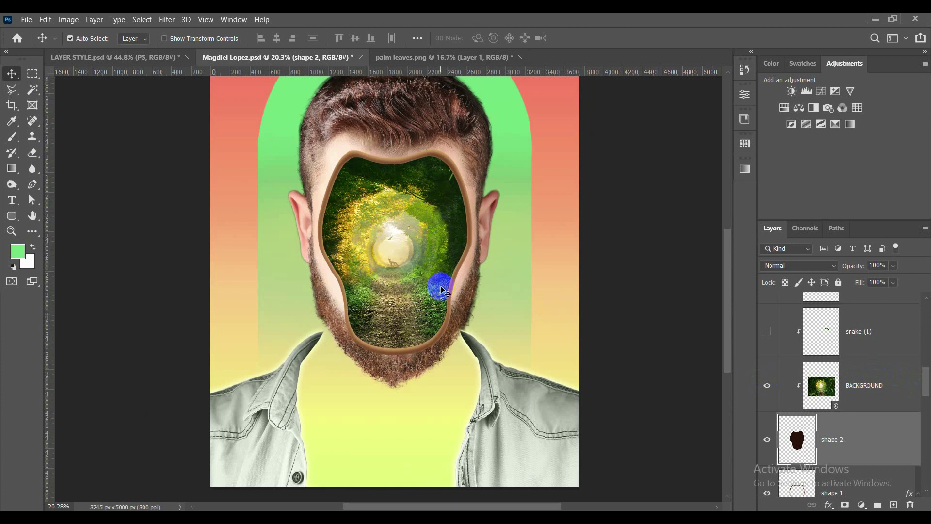
click(875, 323)
scroll(415, 251, up, 4)
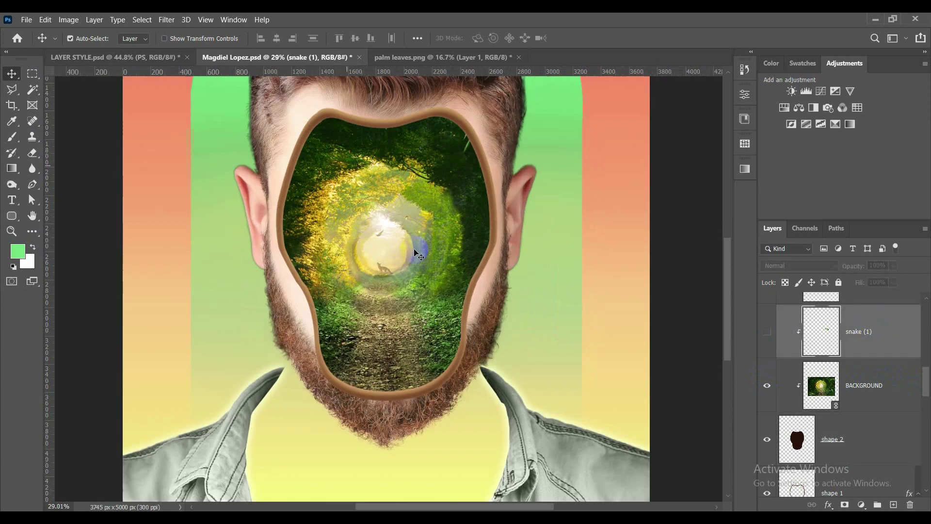
scroll(311, 208, down, 2)
scroll(312, 209, down, 3)
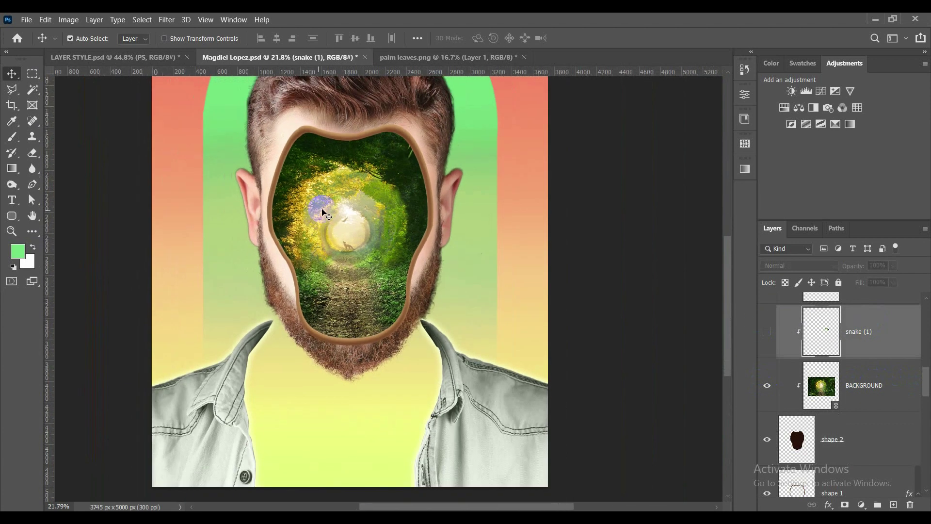
scroll(849, 368, up, 1)
click(769, 389)
scroll(406, 194, up, 14)
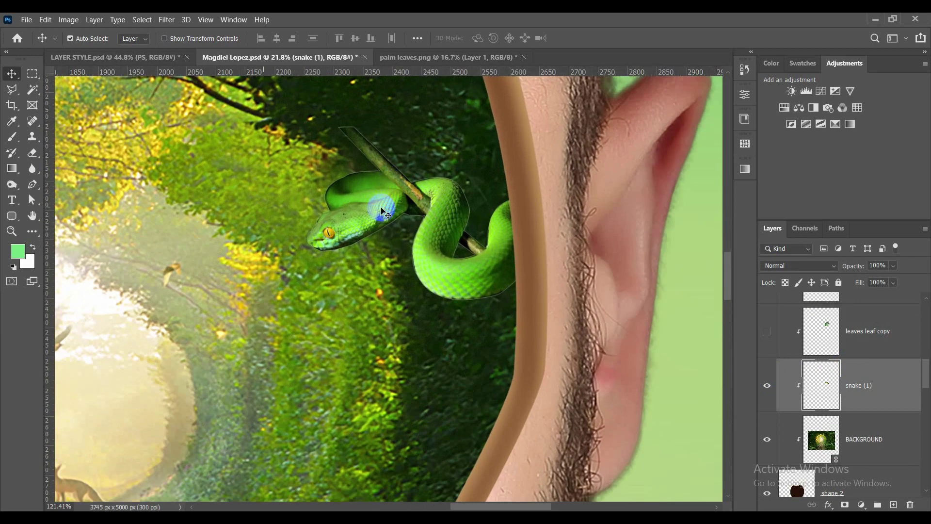
Softly erase the upper end of the branch on the "snake (1)" layer using the Eraser tool at 40% opacity
drag(385, 190, 387, 199)
scroll(364, 139, up, 4)
right_click(39, 153)
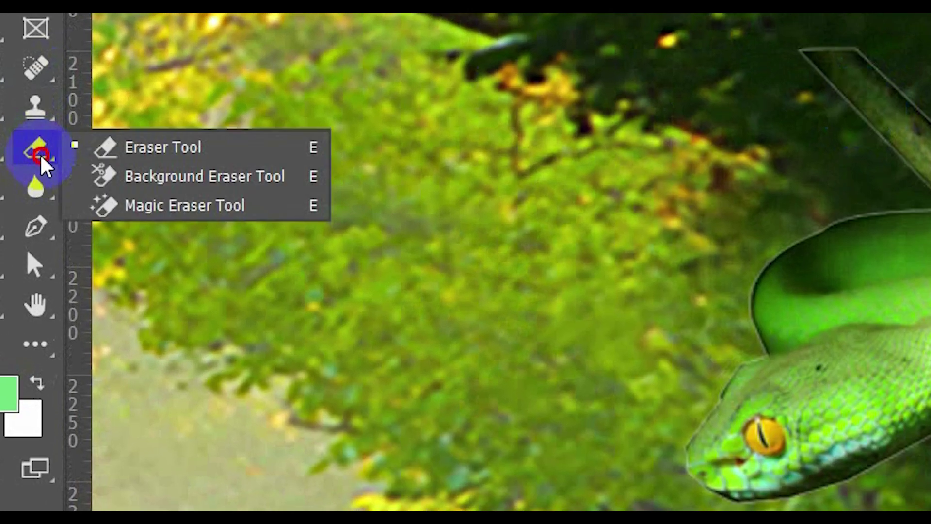
click(167, 143)
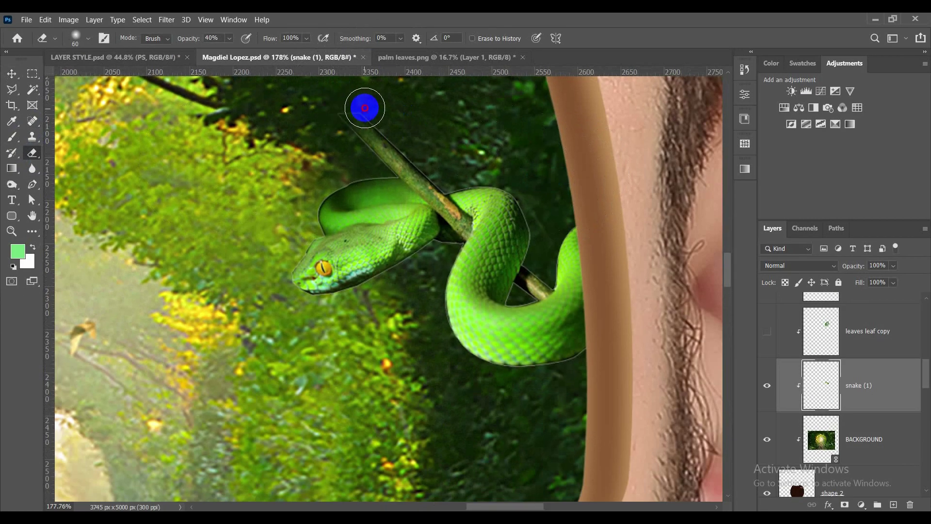
drag(404, 132, 352, 142)
key(bracketright)
scroll(539, 164, down, 5)
scroll(540, 170, up, 10)
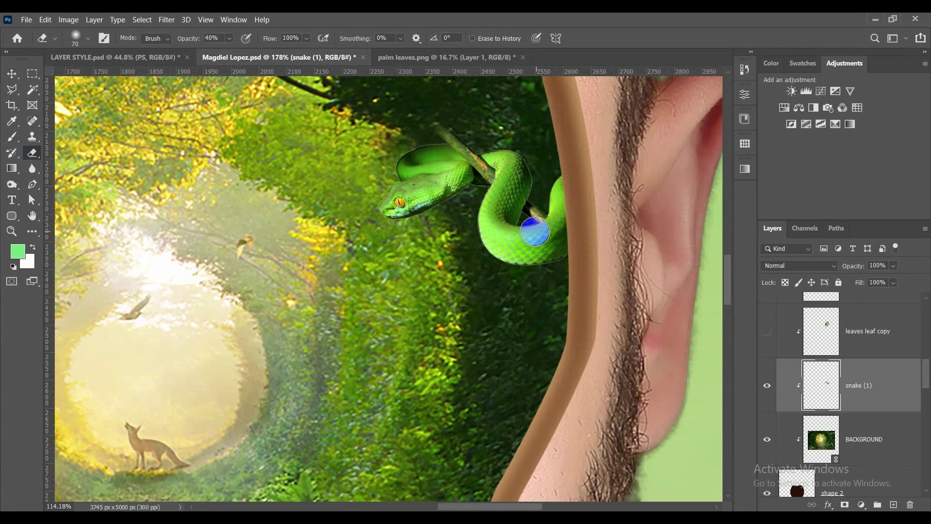
Reduce the eraser brush size to 5 pixels for the thin pale outline around the snake
key(bracketleft)
key(bracketleft)
key(bracketleft)
key(bracketleft)
key(bracketleft)
key(bracketleft)
key(bracketleft)
key(bracketleft)
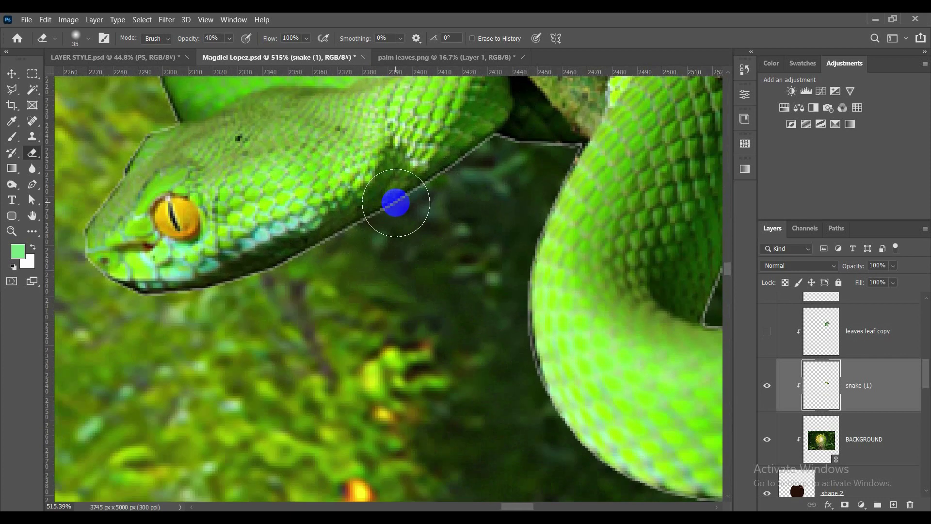
scroll(160, 306, up, 1)
key(bracketleft)
key(bracketleft)
key(bracketleft)
scroll(320, 303, down, 4)
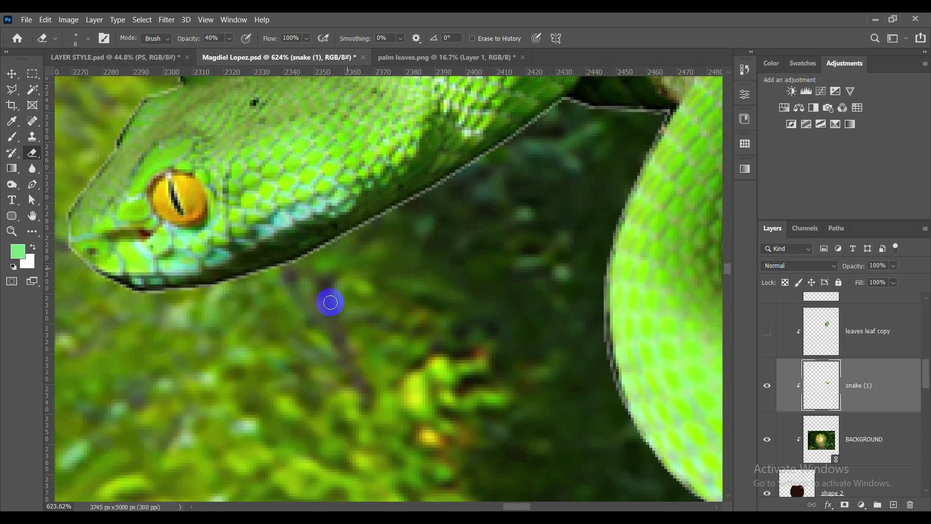
scroll(256, 279, up, 1)
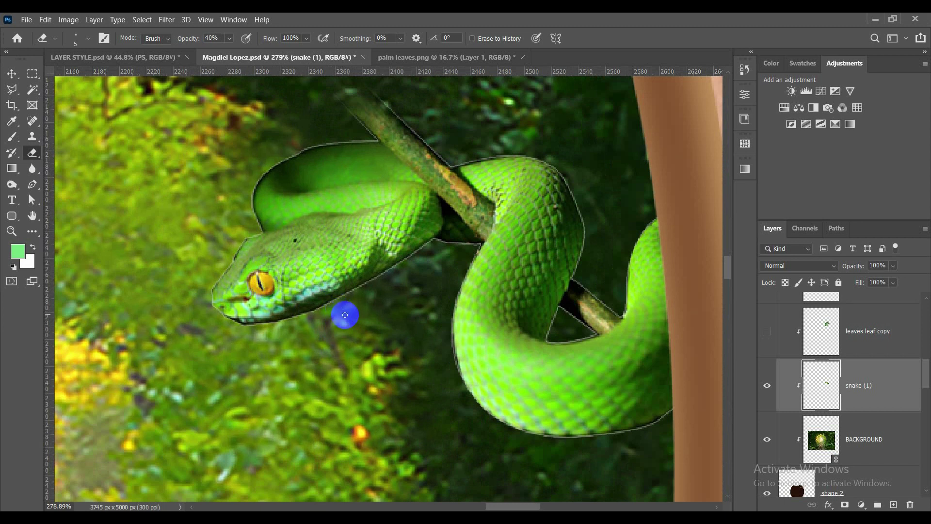
Load the outline of the "snake (1)" layer as a selection
ctrl+click(827, 386)
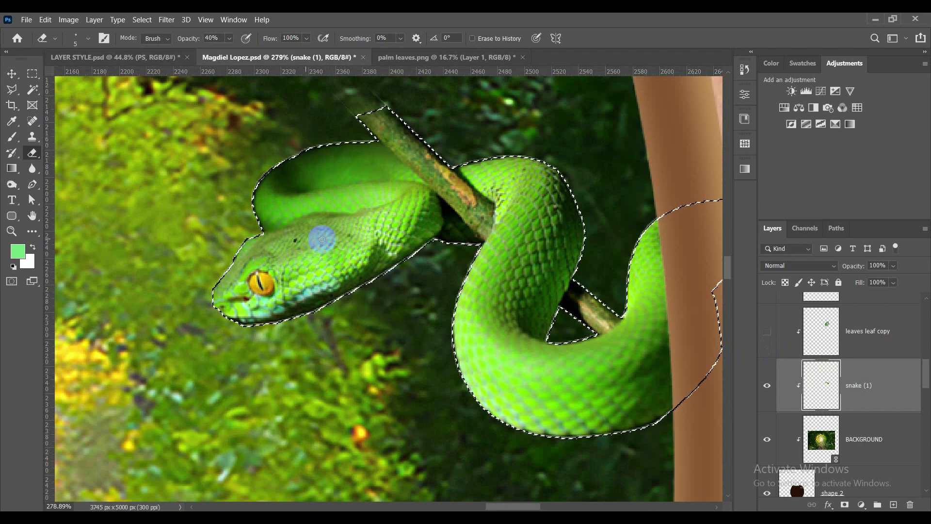
scroll(322, 235, down, 4)
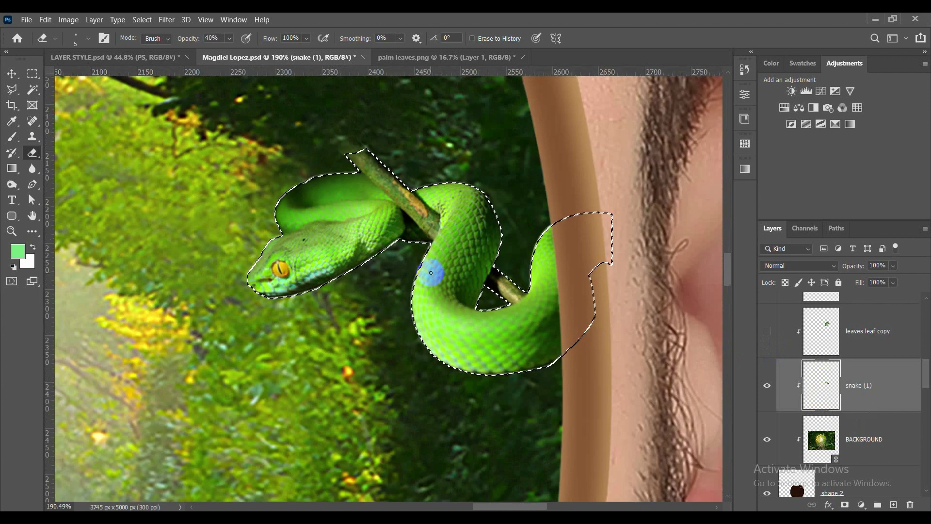
Try contracting the snake selection by 2 pixels, check it against the snake's edge, and undo the contraction
click(142, 20)
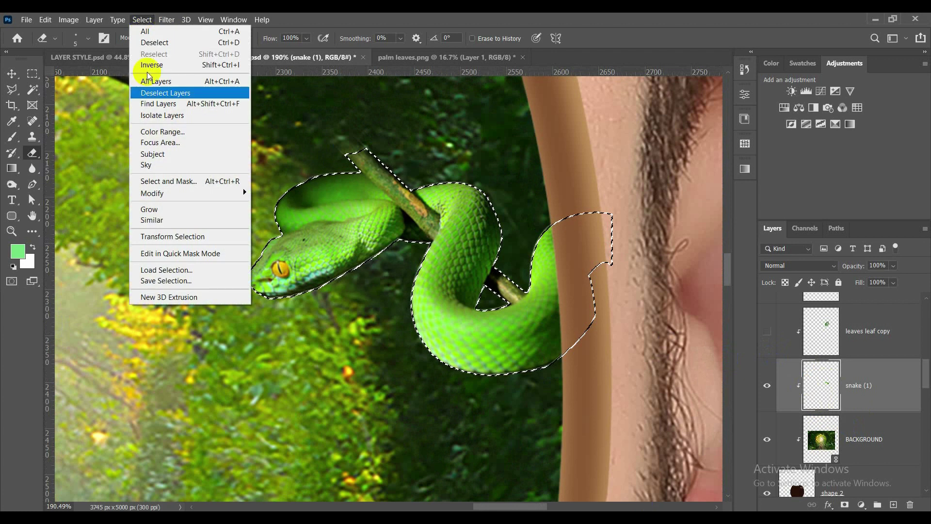
mouse_move(212, 194)
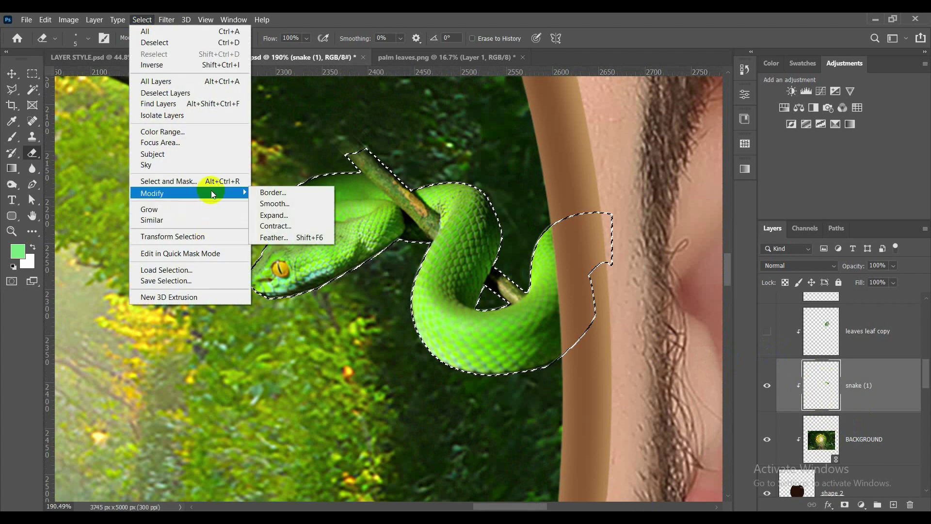
click(296, 227)
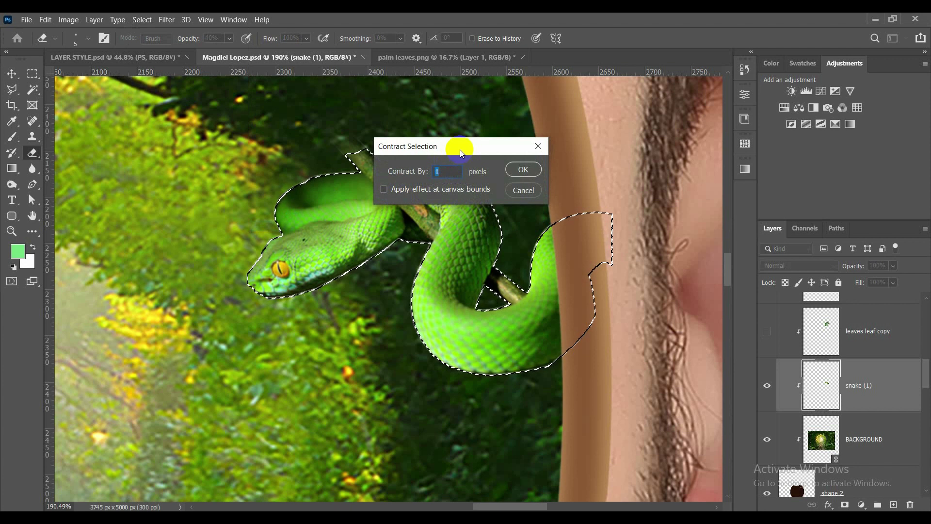
drag(460, 149, 549, 106)
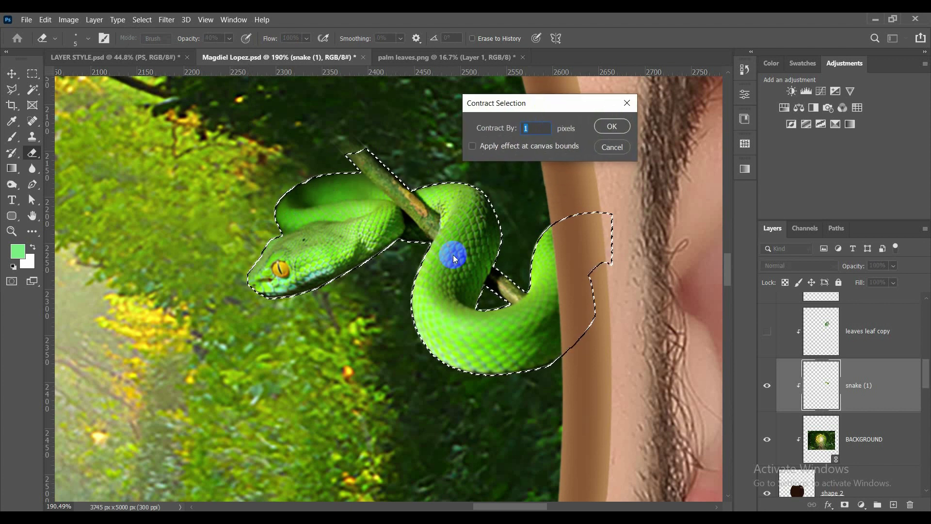
drag(544, 128, 525, 128)
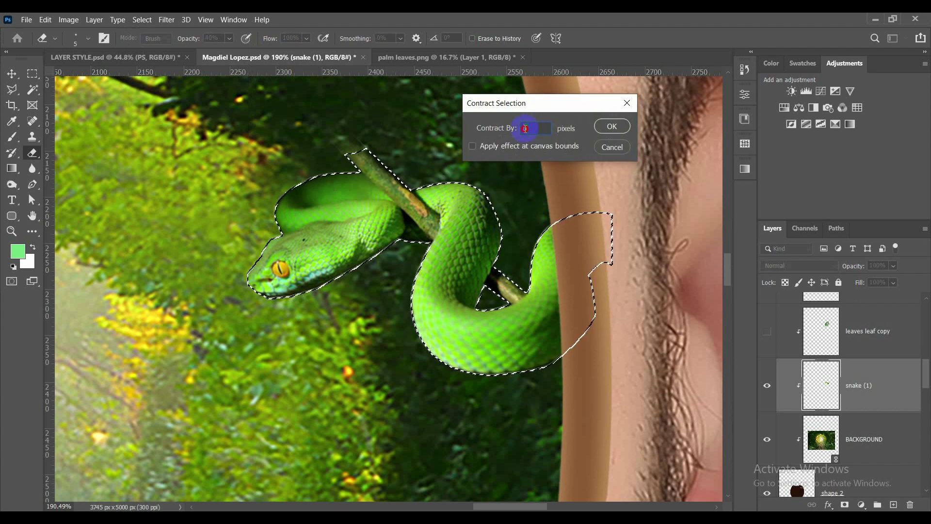
text(2)
click(610, 127)
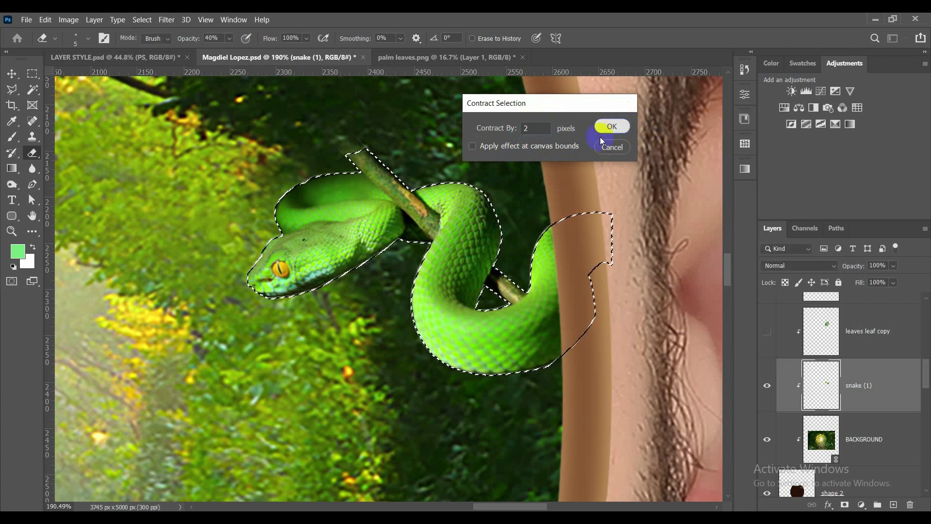
scroll(490, 189, up, 10)
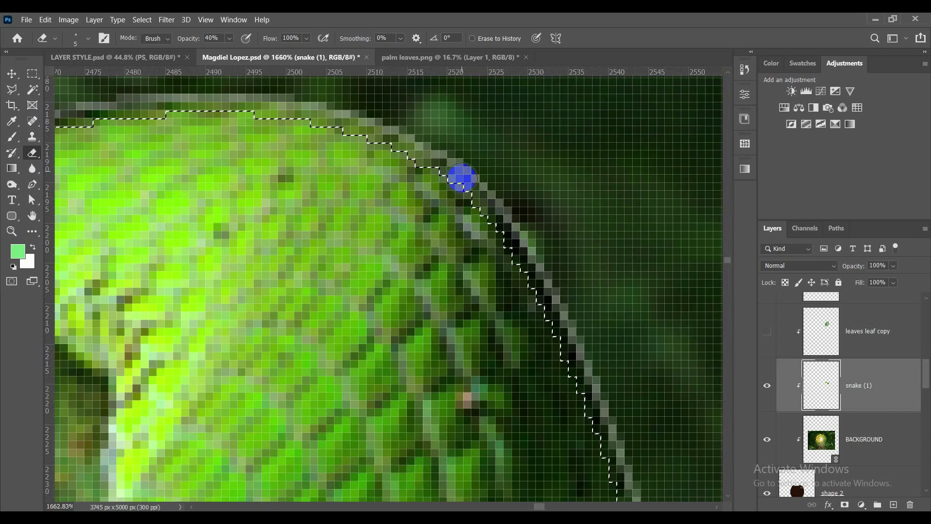
scroll(461, 178, up, 3)
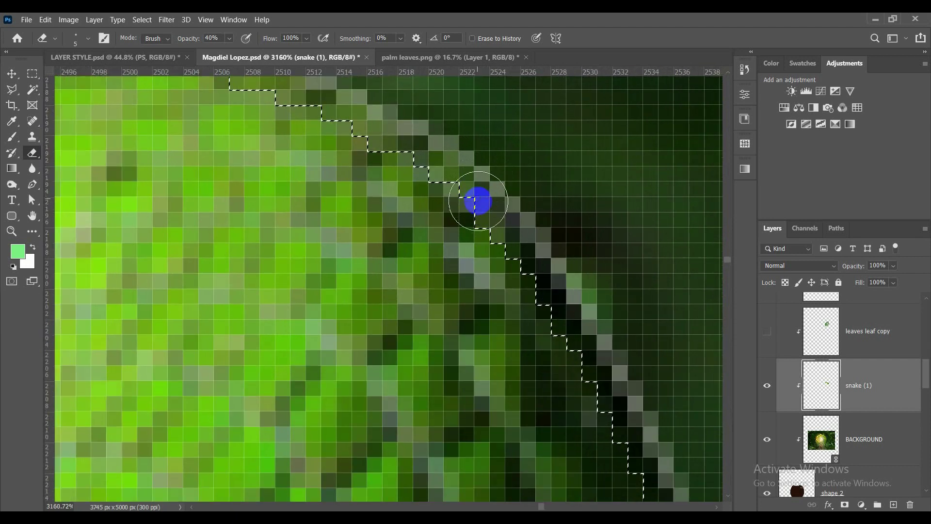
key(ctrl+z)
Contract the snake selection by 1 pixel
click(143, 21)
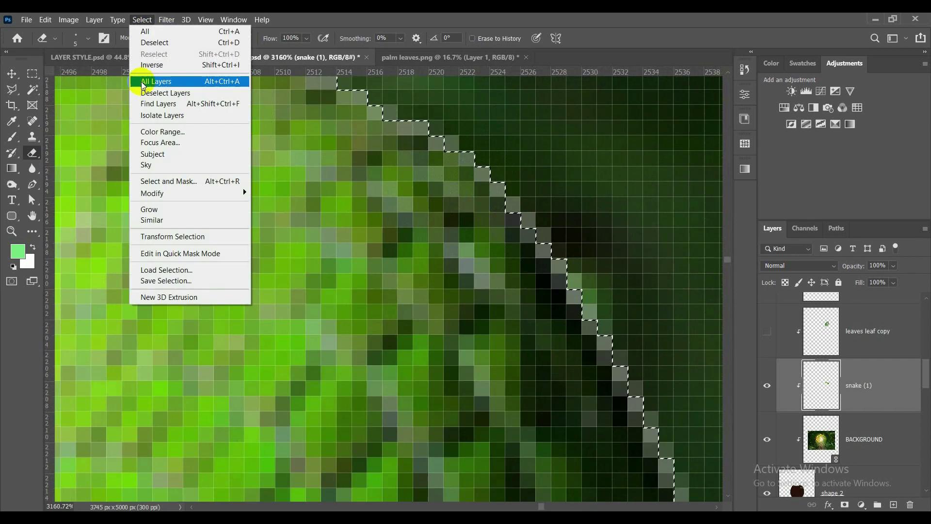
click(317, 227)
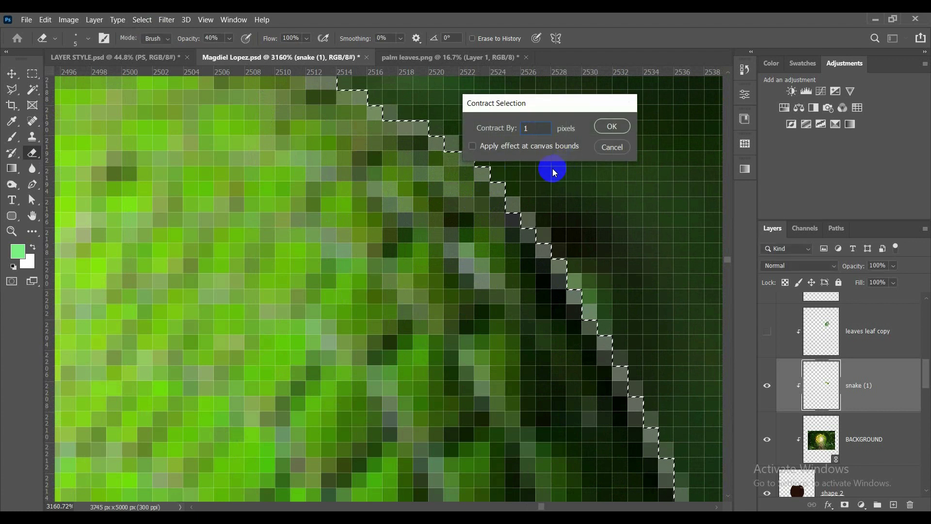
key(Return)
scroll(480, 139, down, 5)
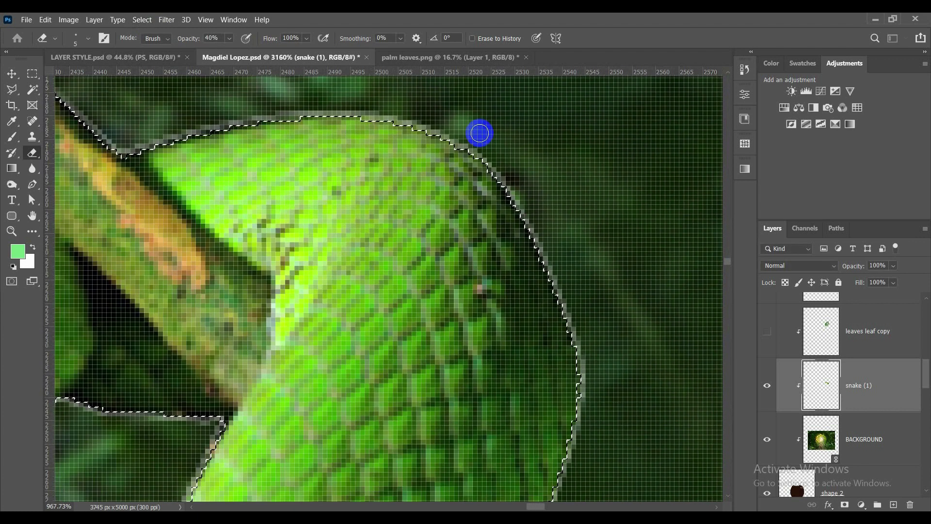
Copy the selected snake to a new layer and place it in the clipping group directly below "snake (1)"
key(l)
scroll(435, 161, down, 4)
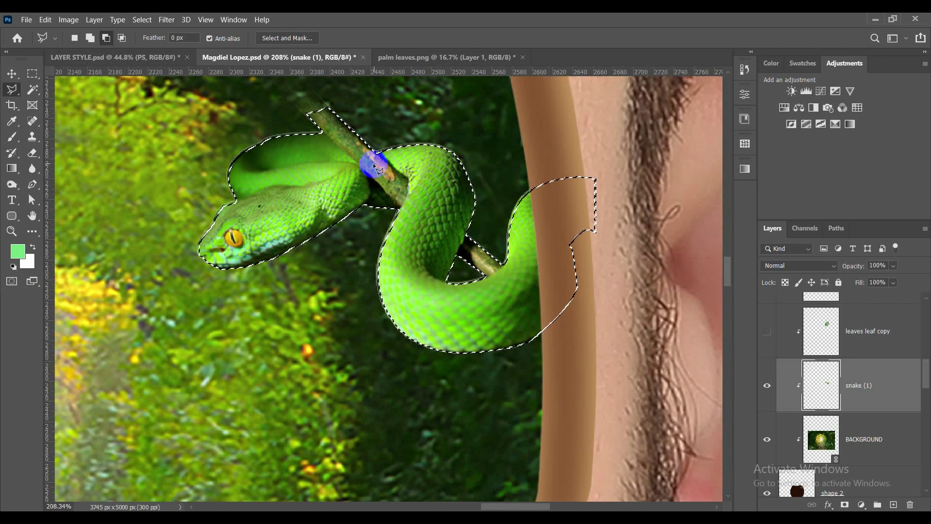
right_click(375, 166)
click(499, 245)
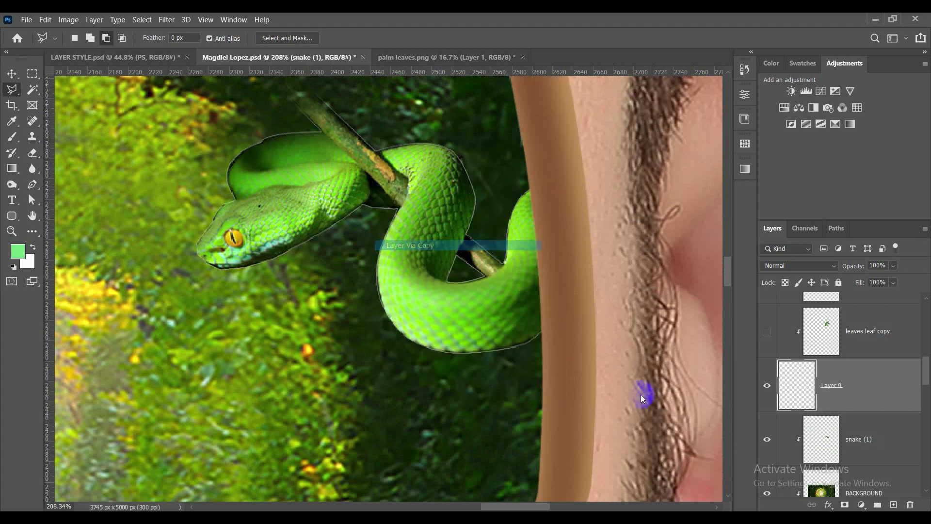
click(813, 395)
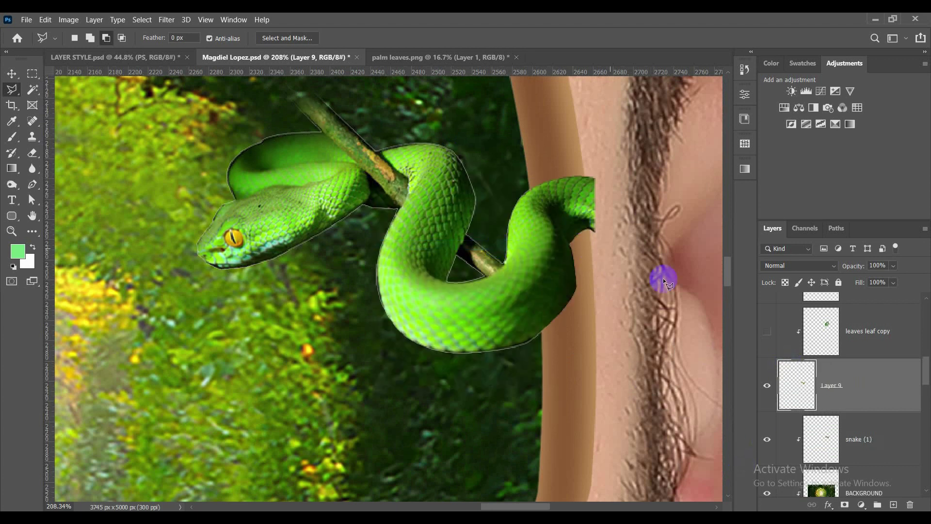
drag(856, 399, 857, 451)
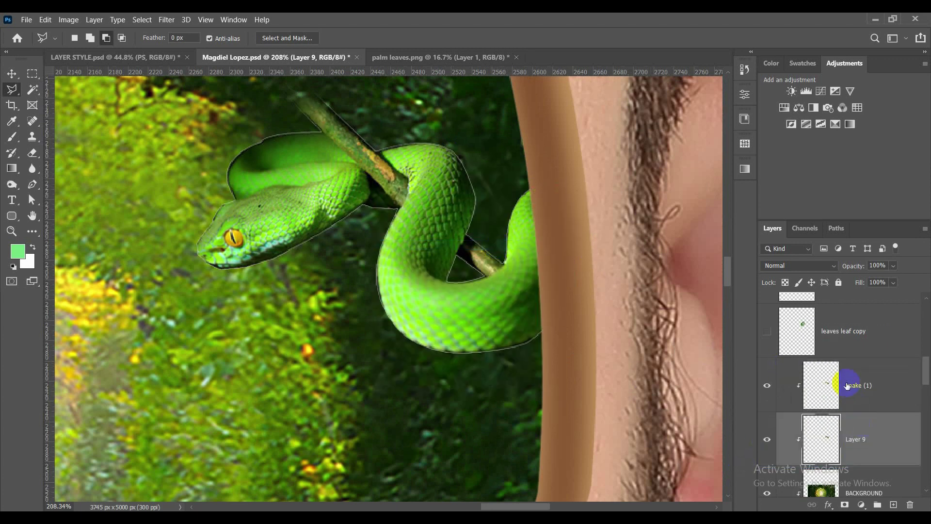
Compare the trimmed snake copy with the original by toggling "snake (1)", and leave the original hidden
click(848, 386)
click(764, 387)
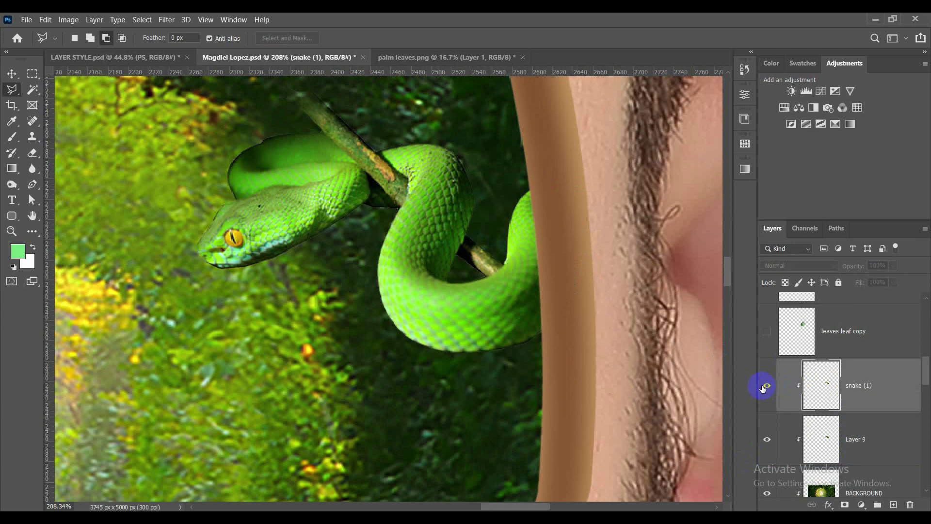
click(763, 388)
click(763, 387)
click(763, 387)
click(763, 387)
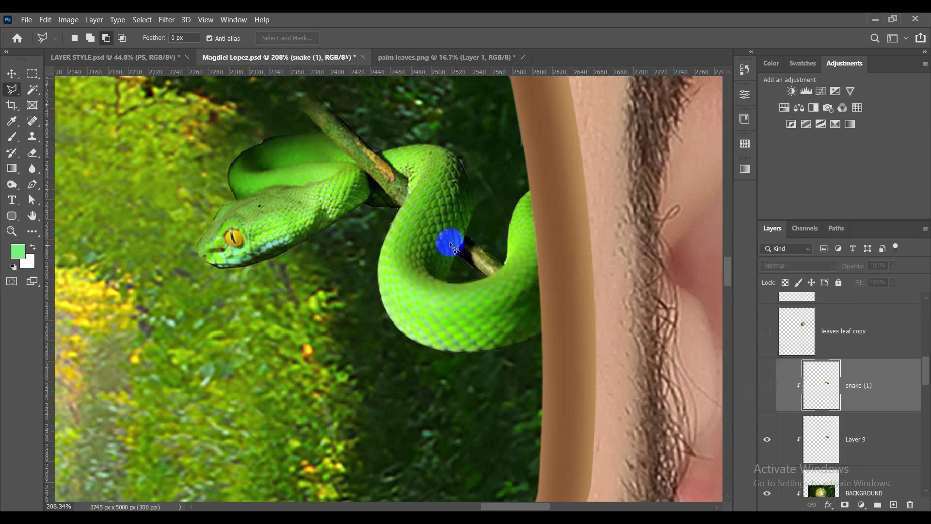
click(758, 387)
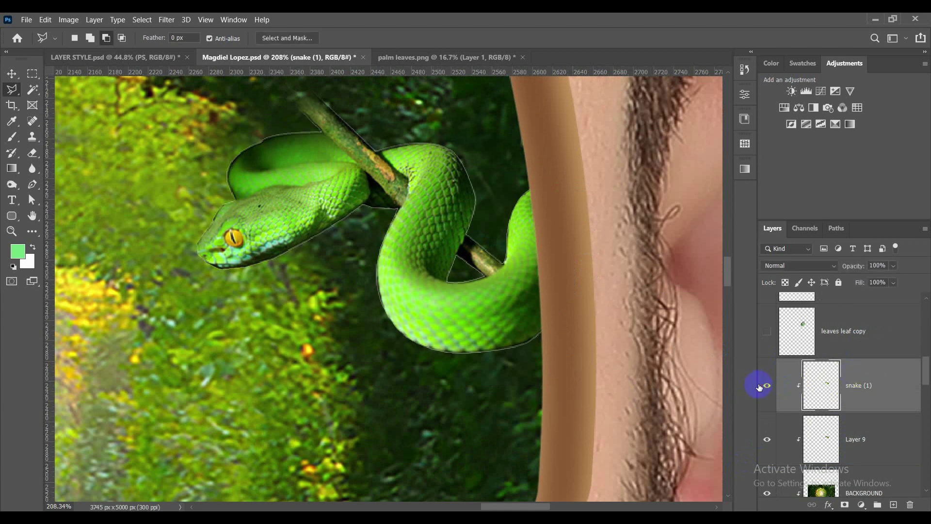
click(761, 388)
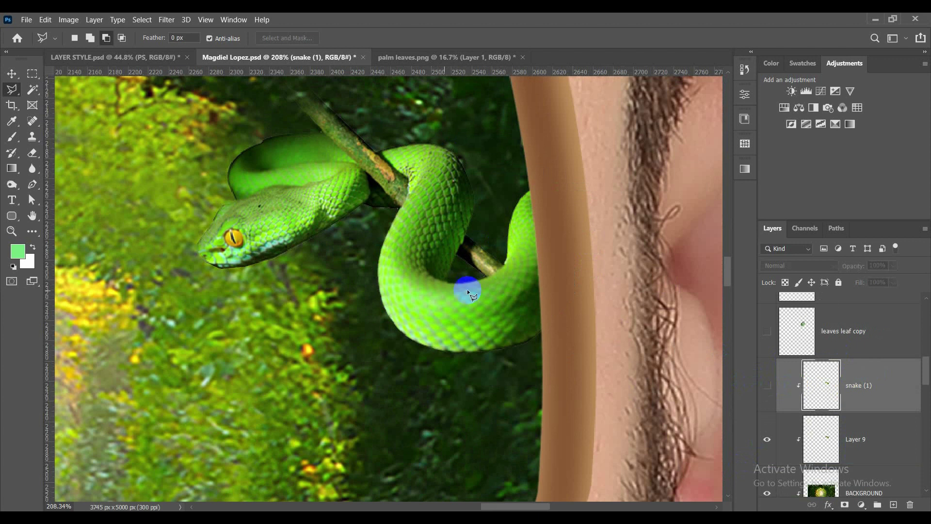
scroll(553, 247, down, 4)
scroll(552, 247, down, 8)
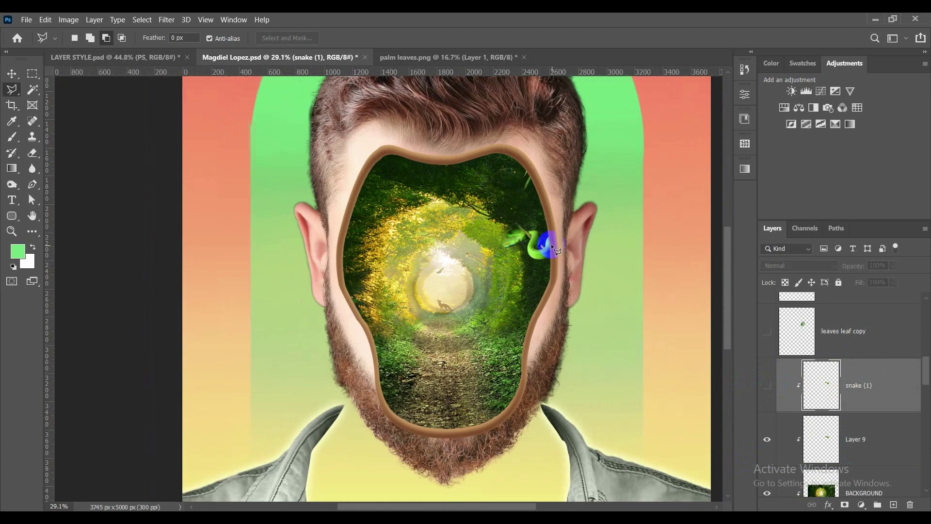
Show the "leaves leaf copy" layer and clip it to the face opening
click(828, 345)
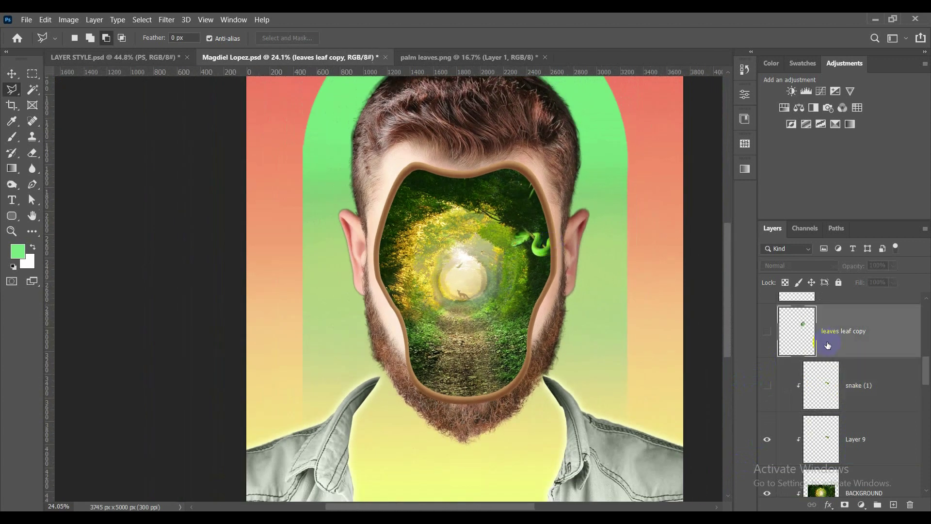
click(764, 333)
click(764, 333)
click(764, 332)
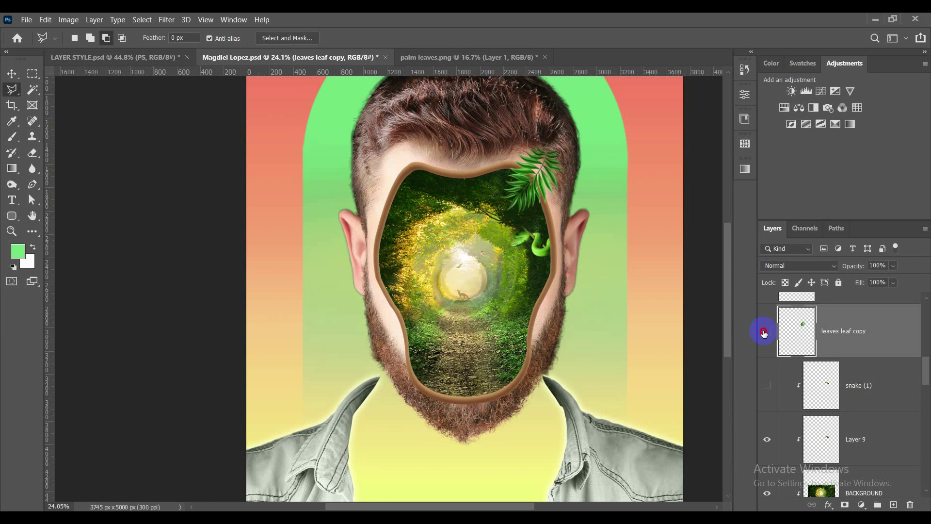
click(764, 333)
click(764, 333)
alt+click(864, 356)
scroll(846, 361, up, 2)
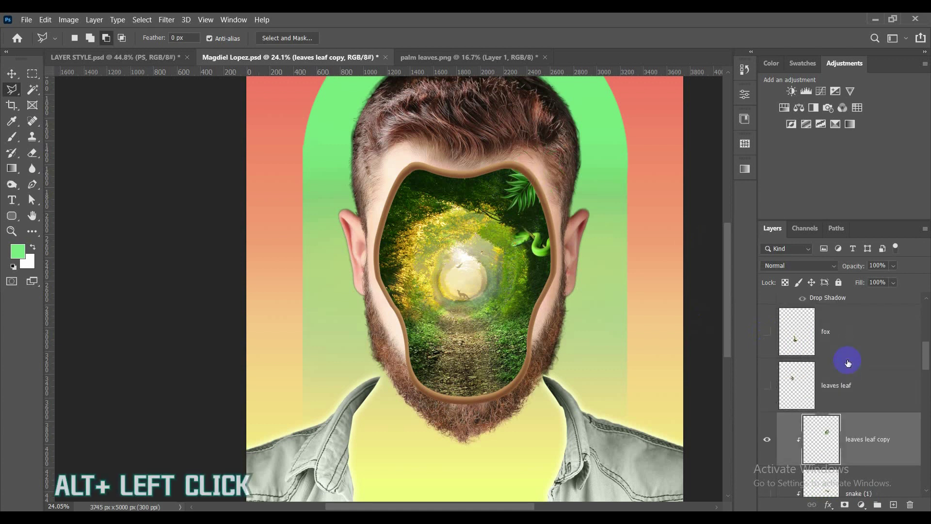
Clip the "leaves leaf" layer to the face opening and make it visible
click(864, 387)
alt+click(871, 410)
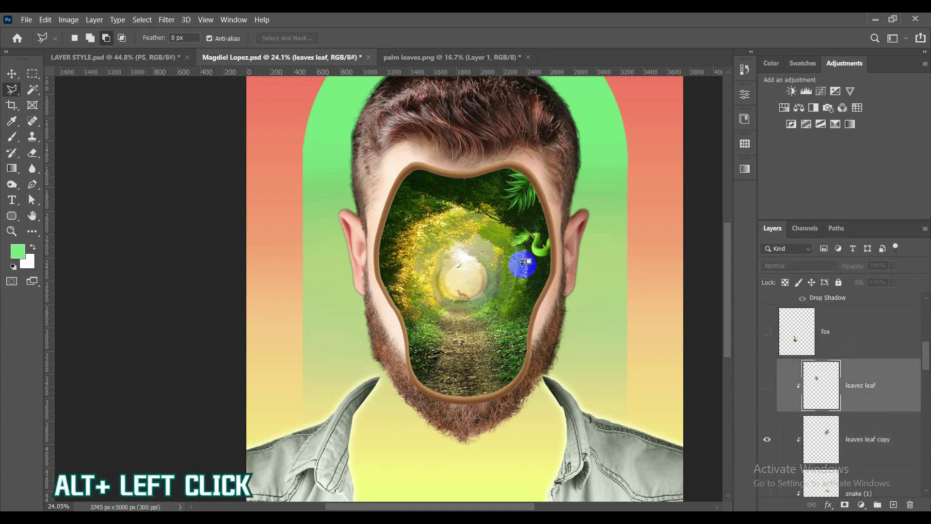
click(767, 385)
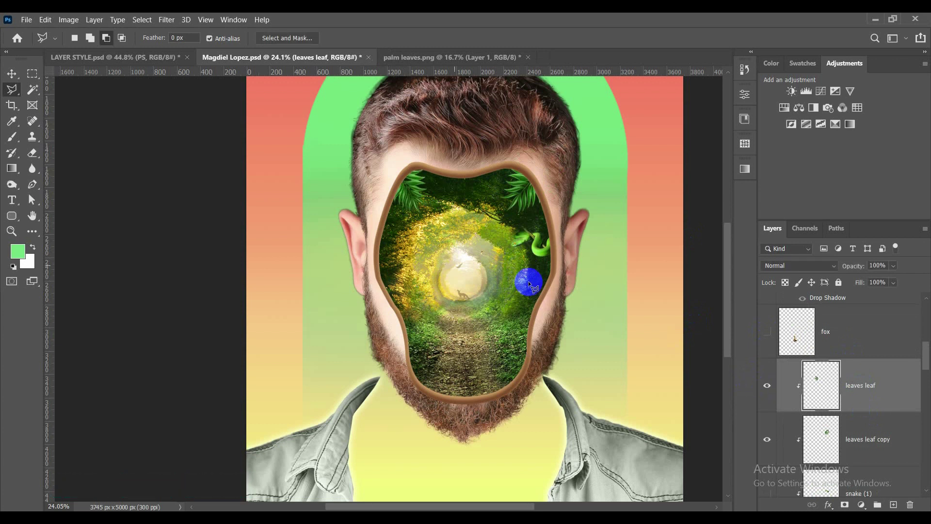
Show the "man siting" layer and inspect the seated man on the lower rim of the face opening
scroll(530, 279, up, 3)
click(828, 335)
scroll(833, 363, up, 1)
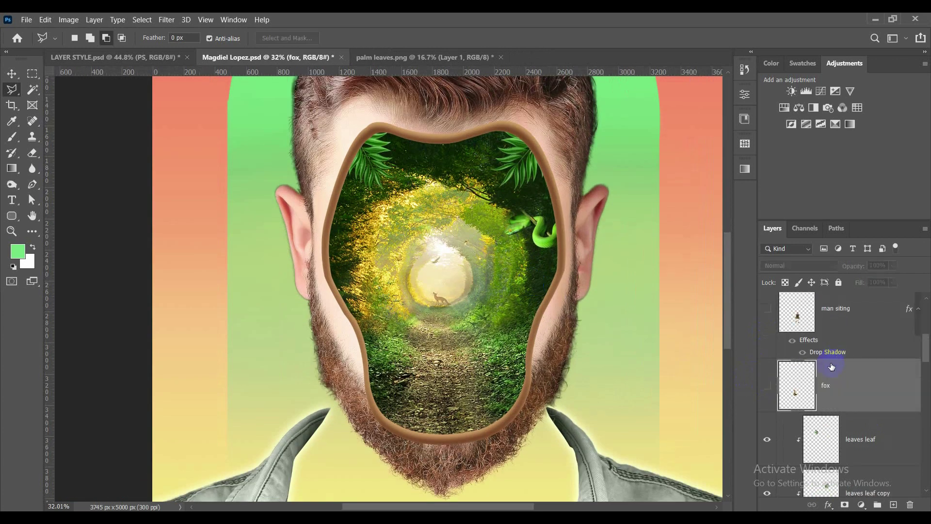
click(842, 326)
scroll(557, 415, up, 3)
click(767, 319)
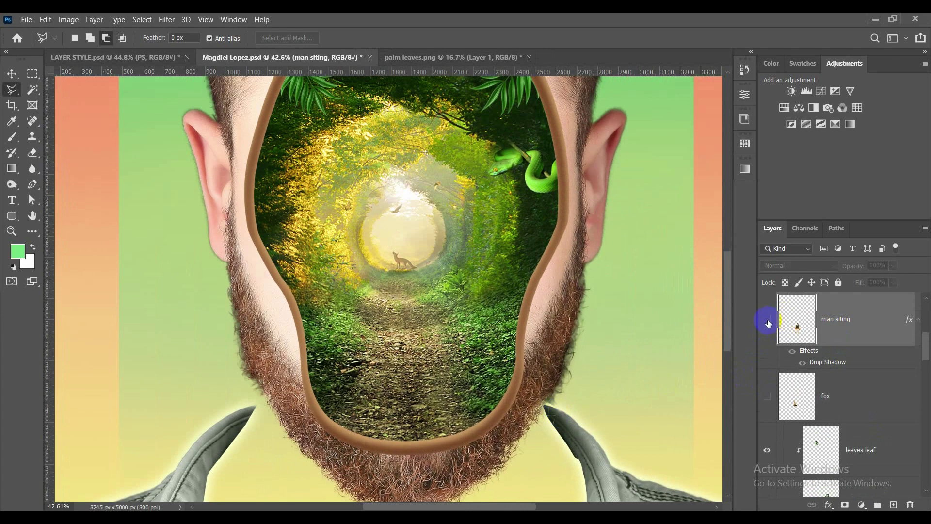
scroll(469, 462, up, 8)
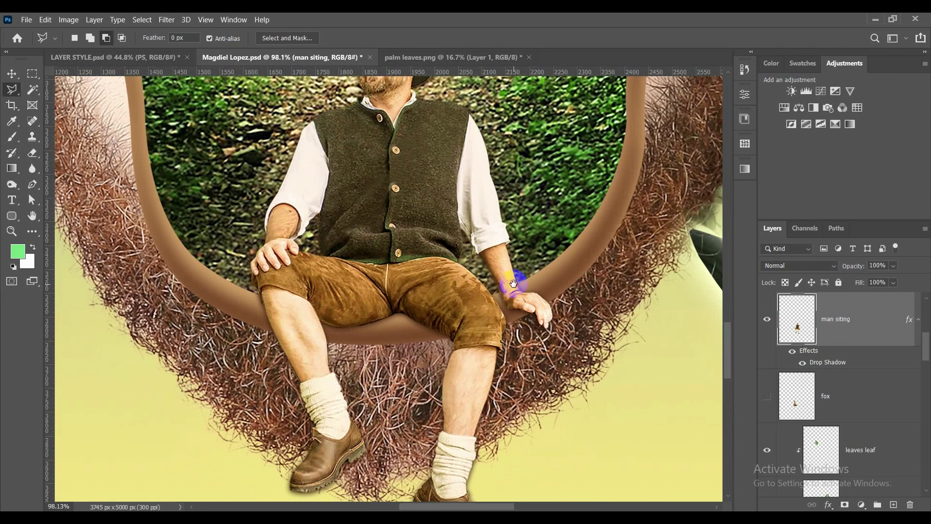
key(v)
scroll(446, 265, down, 7)
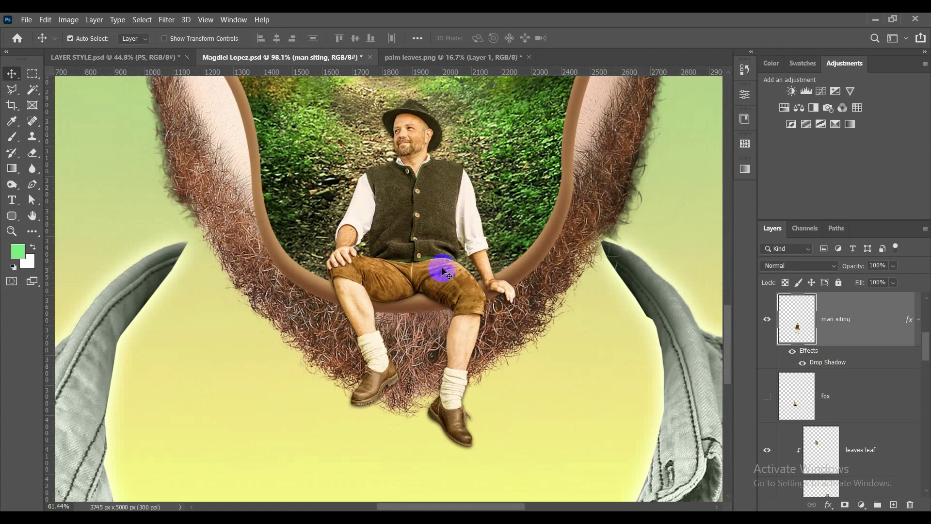
scroll(787, 331, up, 2)
scroll(782, 388, down, 2)
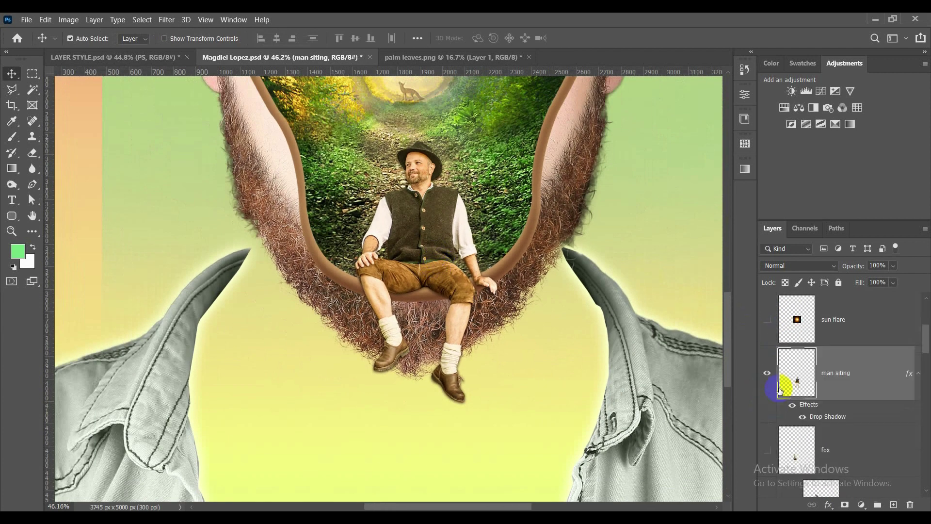
Show the "fox" layer and check the fox beside the seated man
click(767, 401)
click(766, 401)
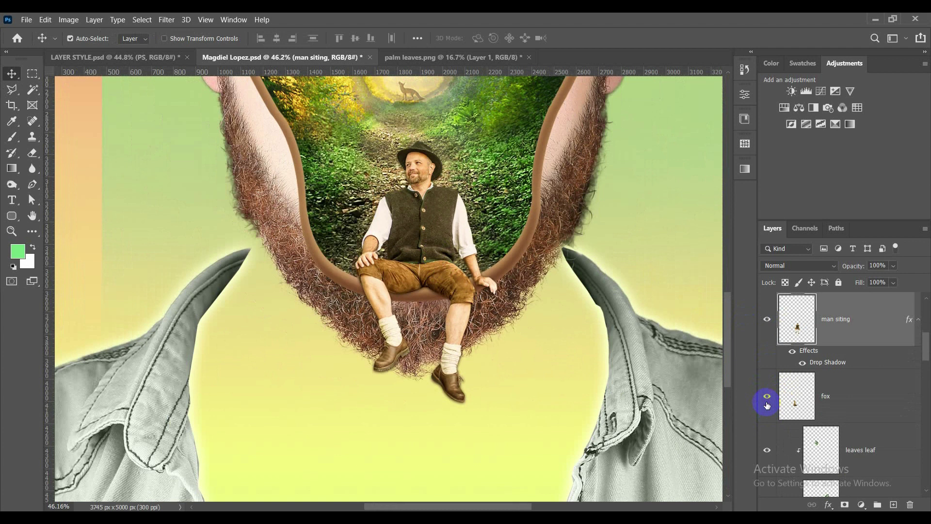
scroll(386, 193, up, 4)
scroll(406, 249, down, 6)
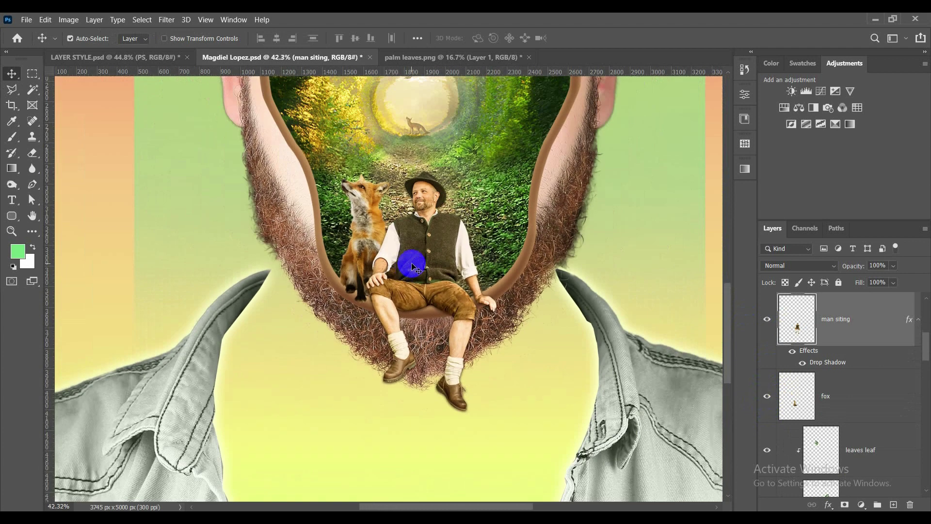
scroll(411, 216, up, 4)
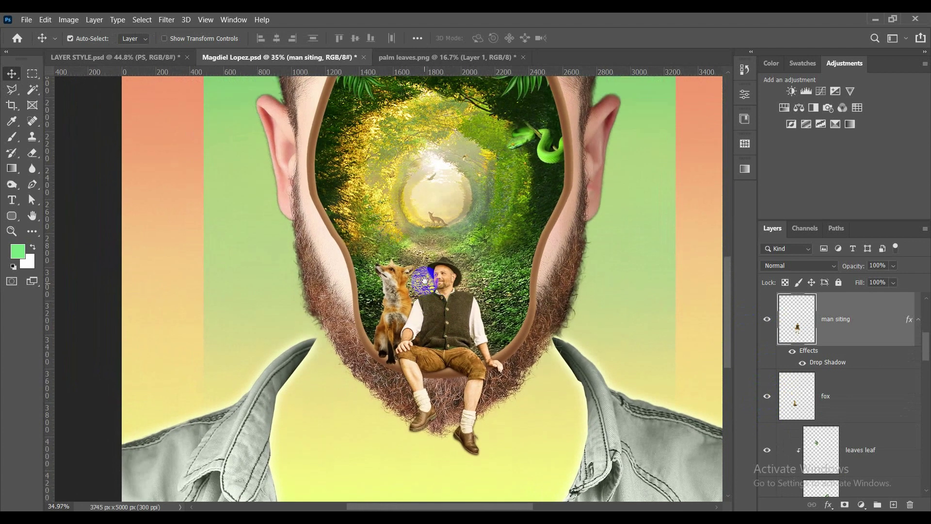
scroll(510, 277, down, 5)
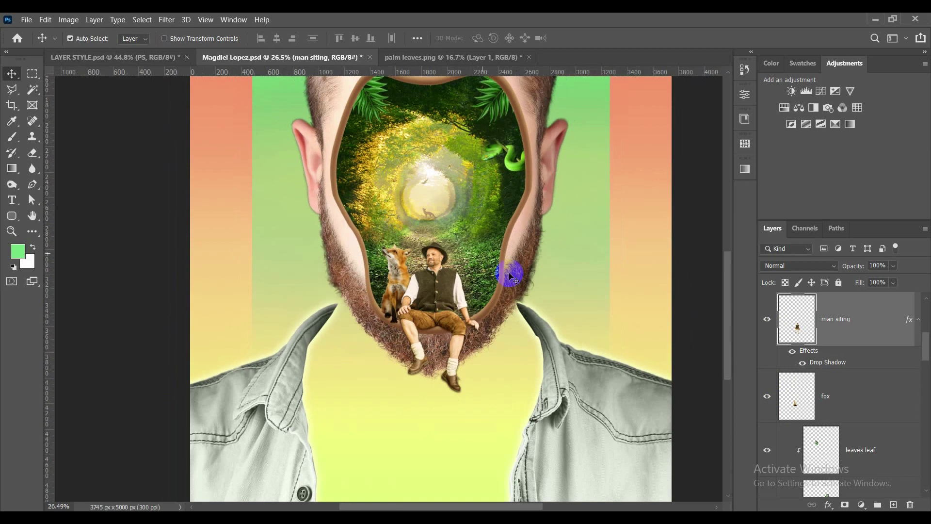
Select the "sun flare" layer and make it visible over the forest's bright centre
scroll(858, 416, up, 2)
click(809, 389)
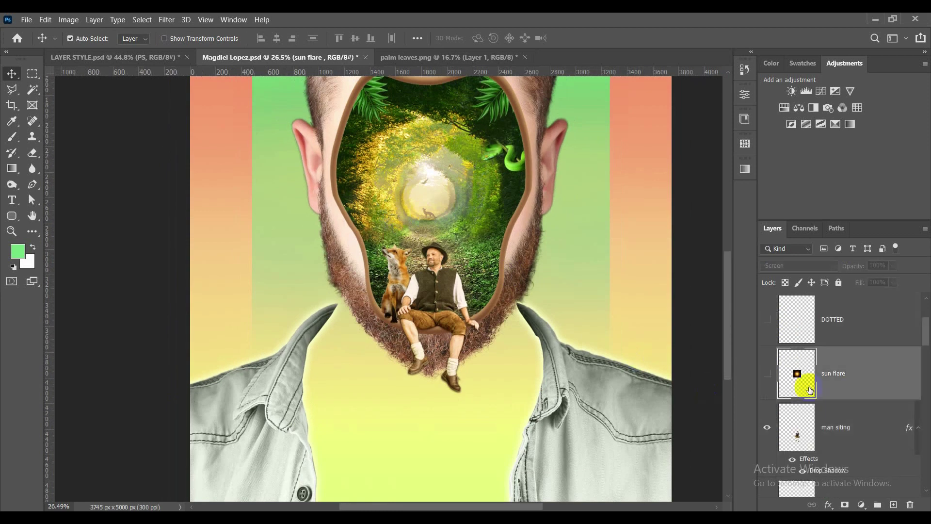
click(767, 374)
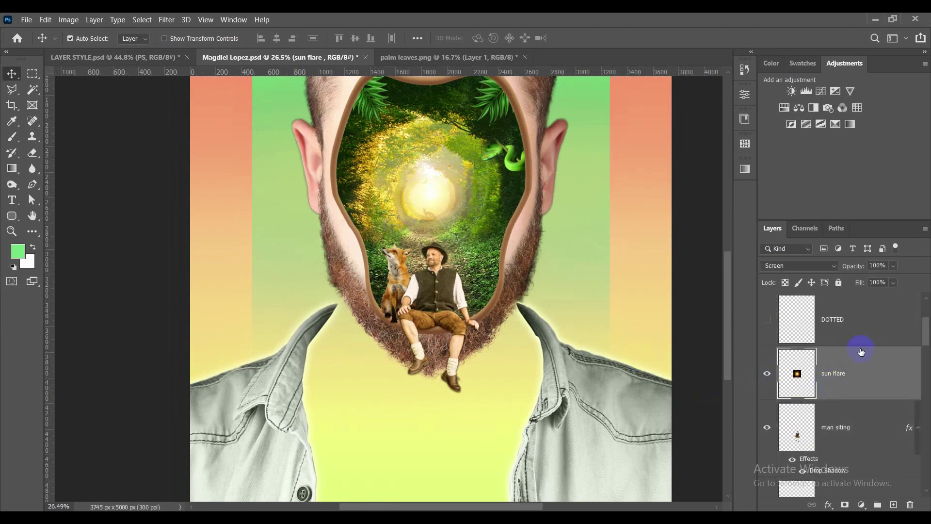
Preview the "sun flare" layer in Normal blend mode, and return it to Screen
click(801, 272)
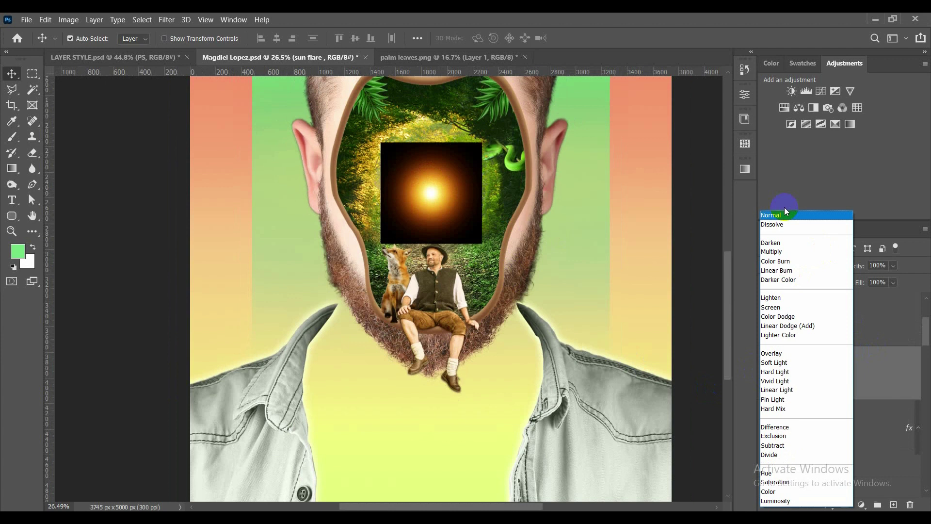
click(791, 218)
click(774, 266)
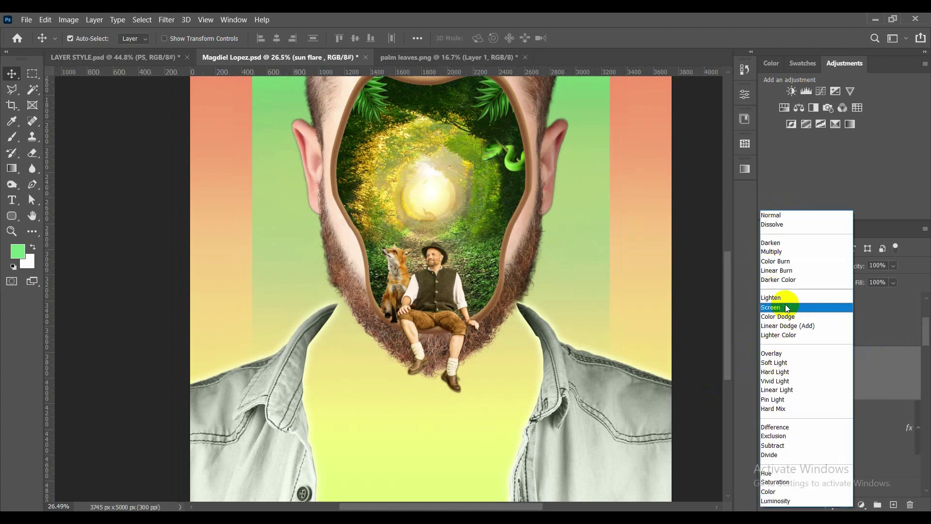
click(786, 310)
Create a new layer named "dotted" above the topmost "DOTTED" layer, in Overlay mode and filled with 50% gray
scroll(835, 383, up, 1)
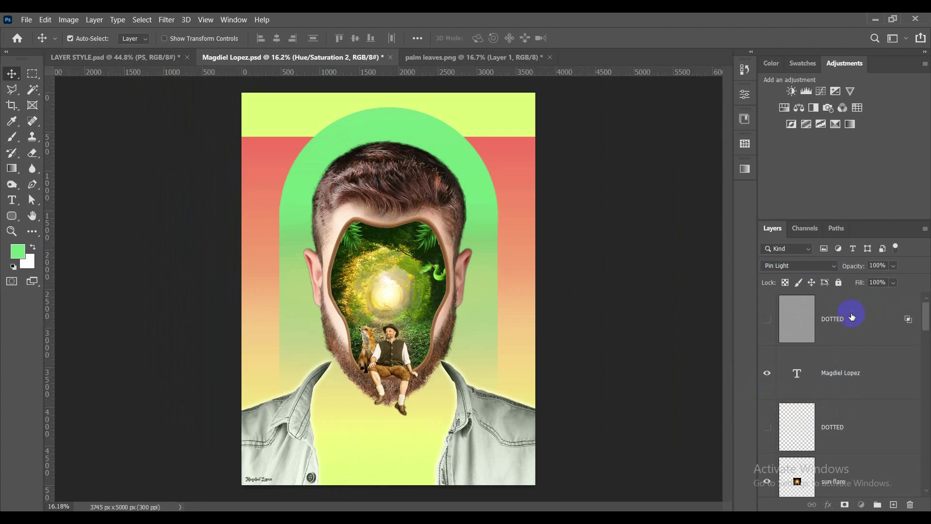
click(842, 318)
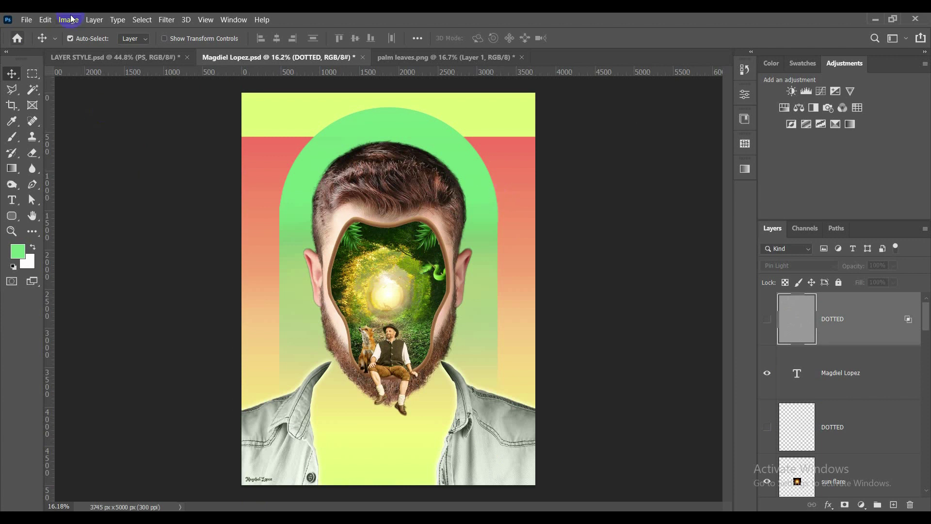
click(92, 20)
mouse_move(101, 32)
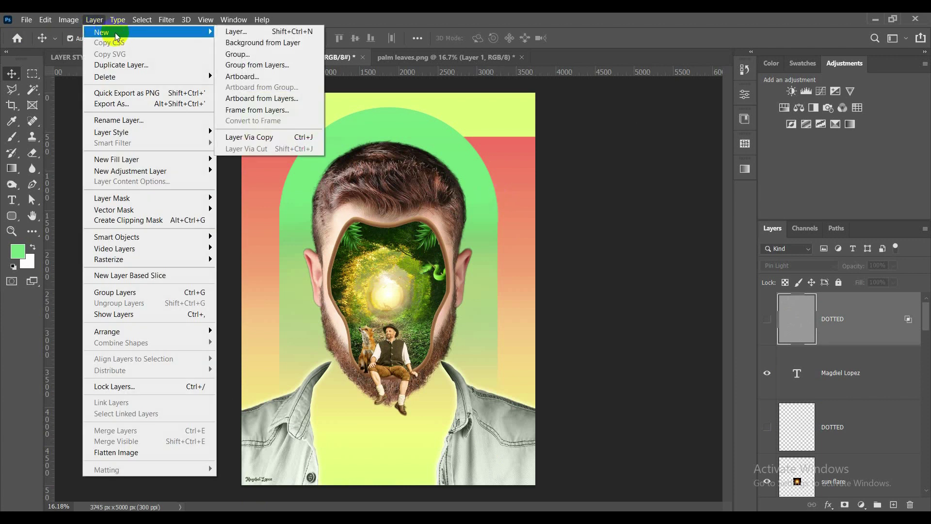
click(252, 34)
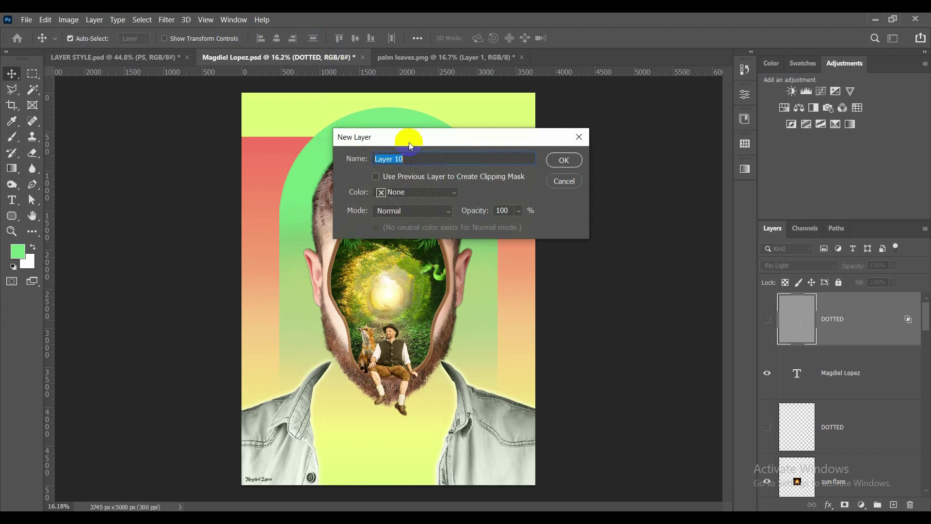
click(414, 221)
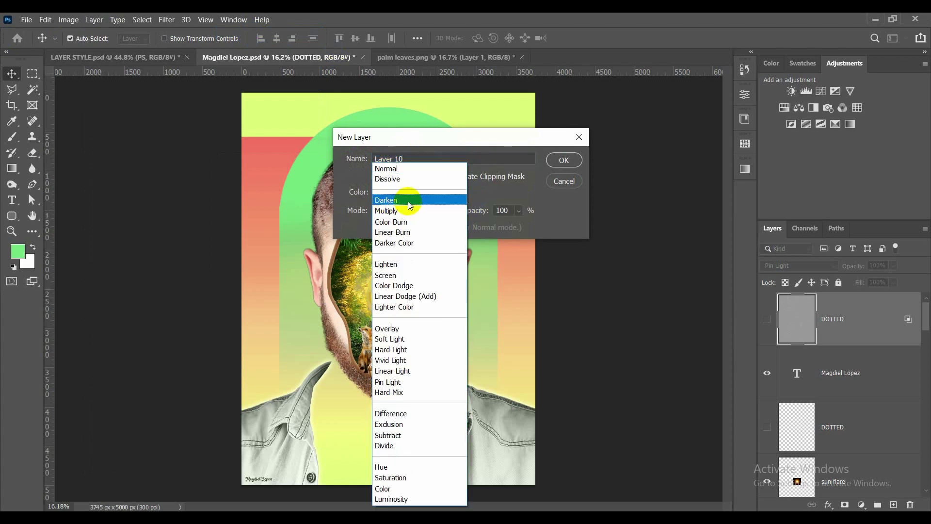
click(404, 330)
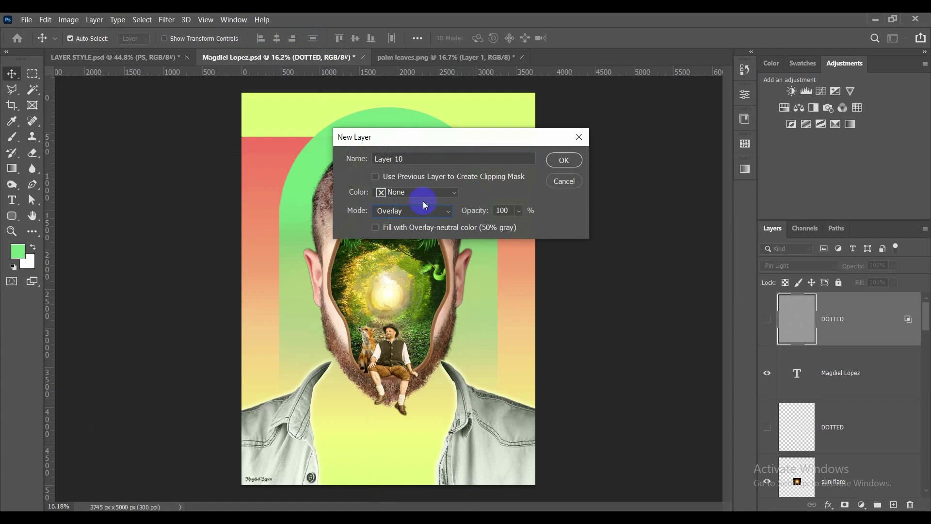
drag(405, 158, 341, 155)
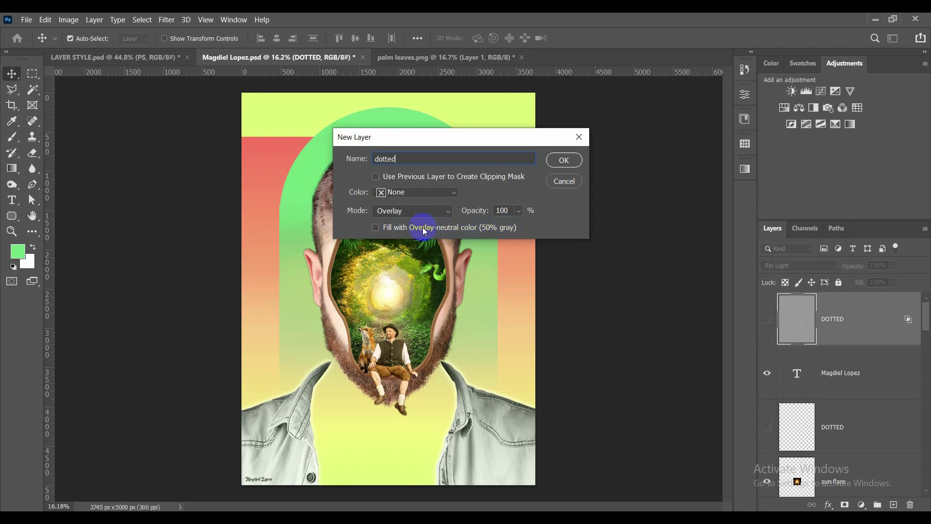
click(375, 231)
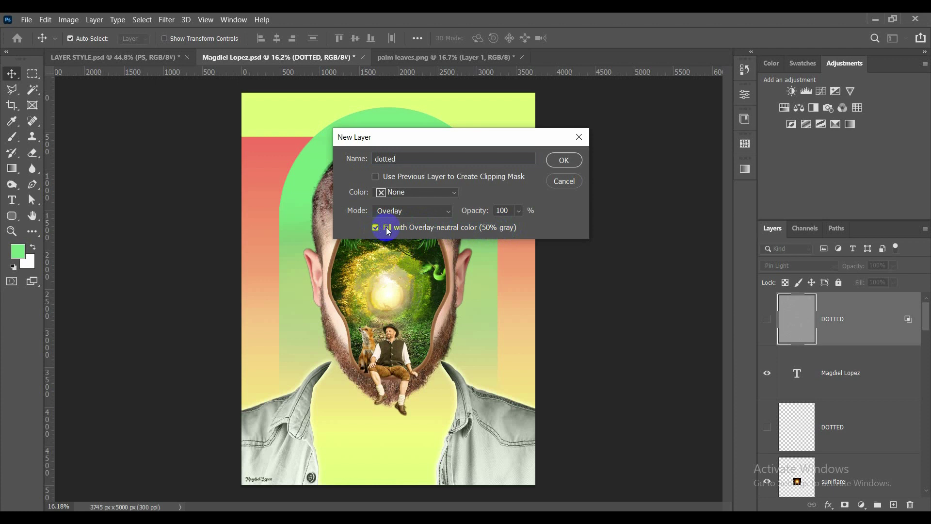
click(551, 162)
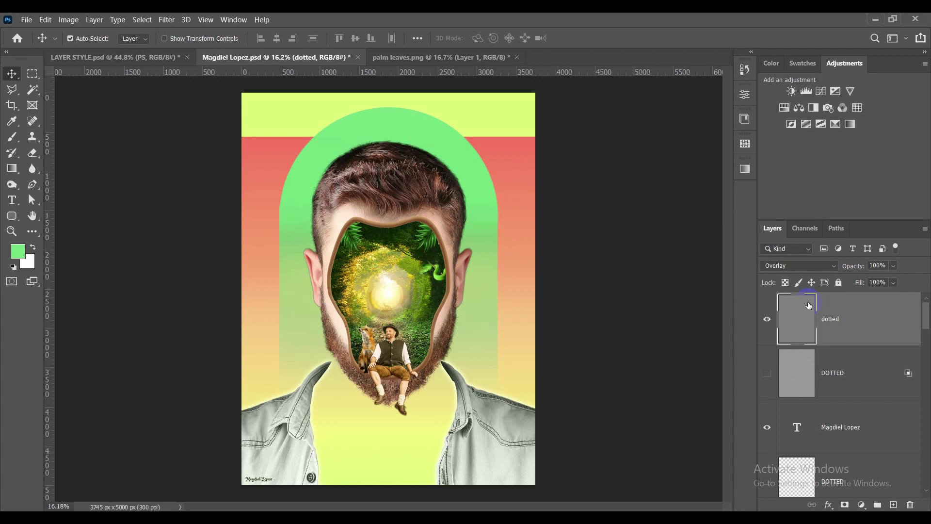
Open the Filter Gallery for the "dotted" layer and choose the Grain texture filter
click(164, 20)
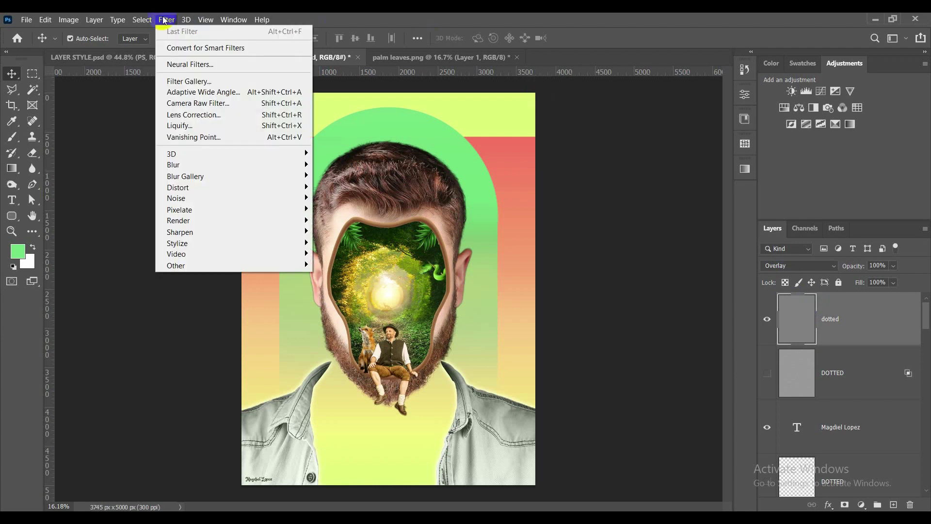
click(210, 82)
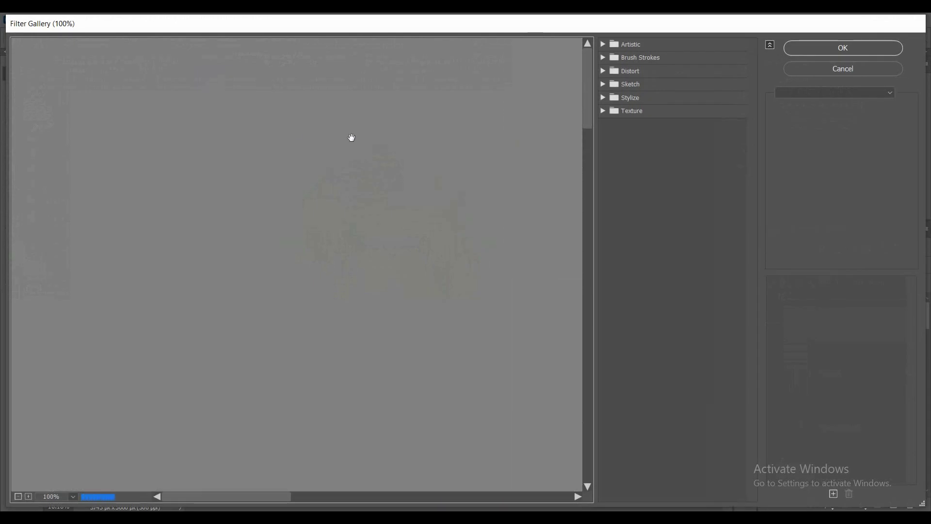
key(ctrl+minus)
key(ctrl+minus)
key(ctrl+minus)
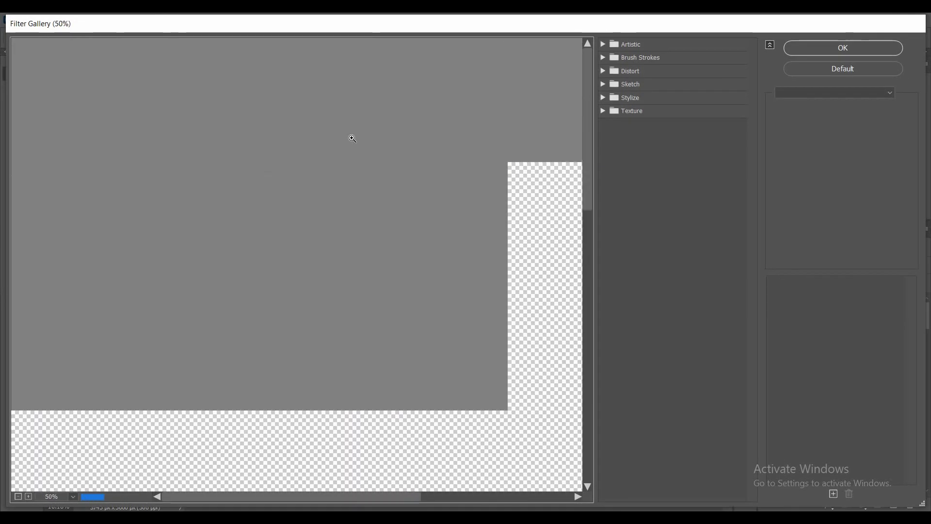
key(ctrl+minus)
key(ctrl+minus)
key(ctrl+minus)
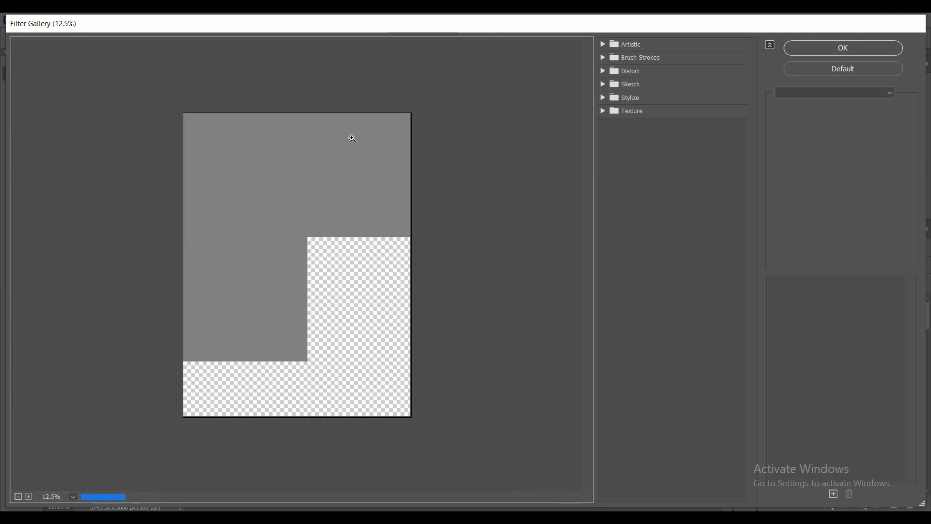
key(ctrl+0)
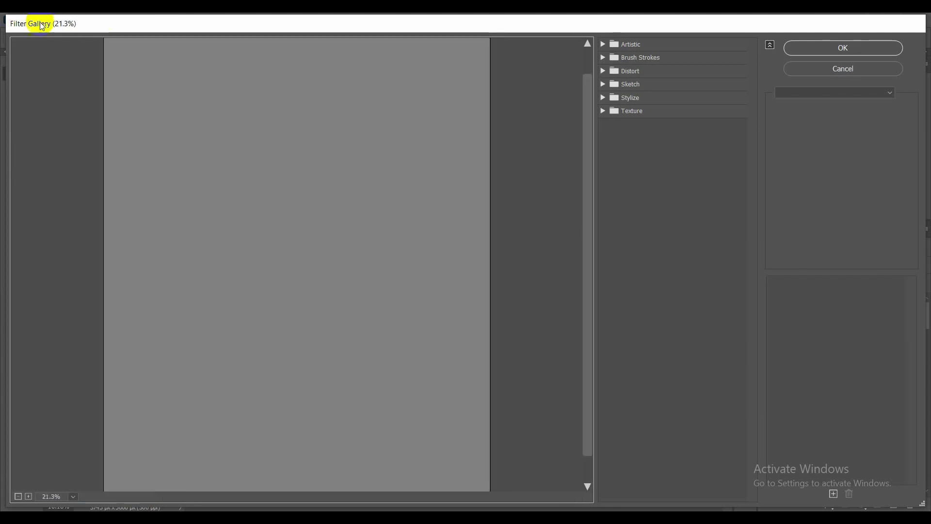
click(622, 113)
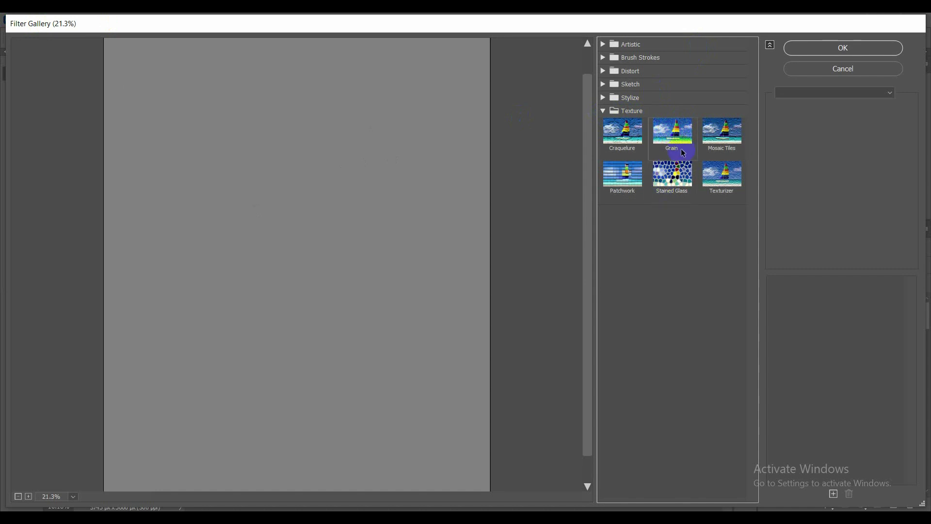
click(673, 134)
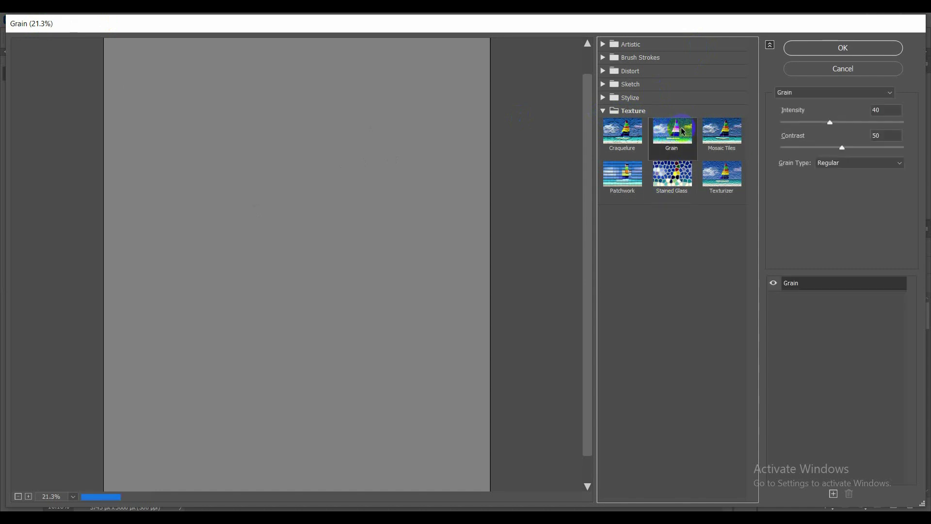
Enlarge the grain preview to 50% and set the grain intensity to 76 and contrast to 38
ctrl+click(332, 139)
ctrl+click(384, 150)
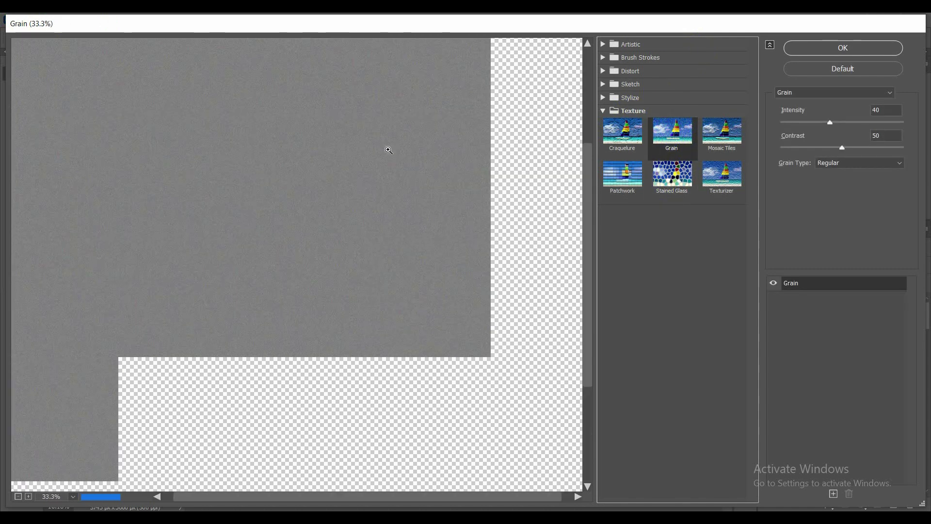
ctrl+click(387, 150)
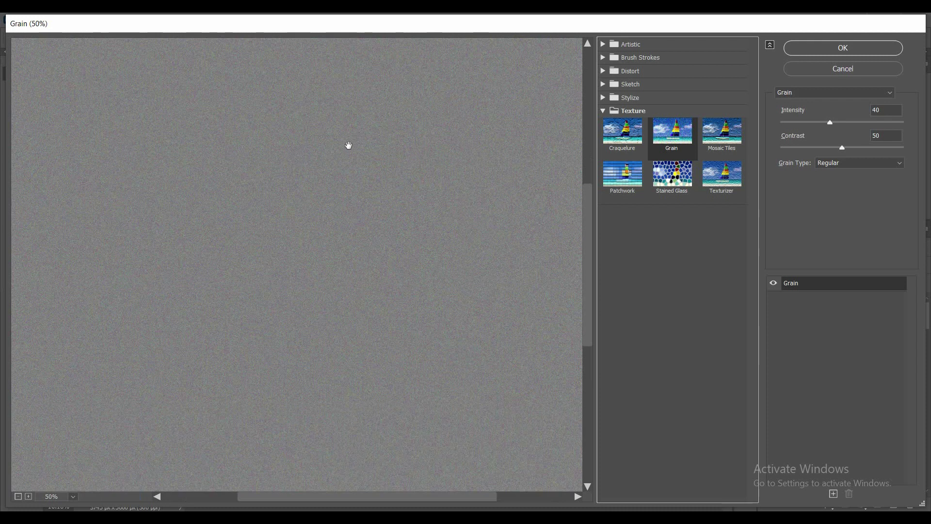
drag(830, 122, 873, 122)
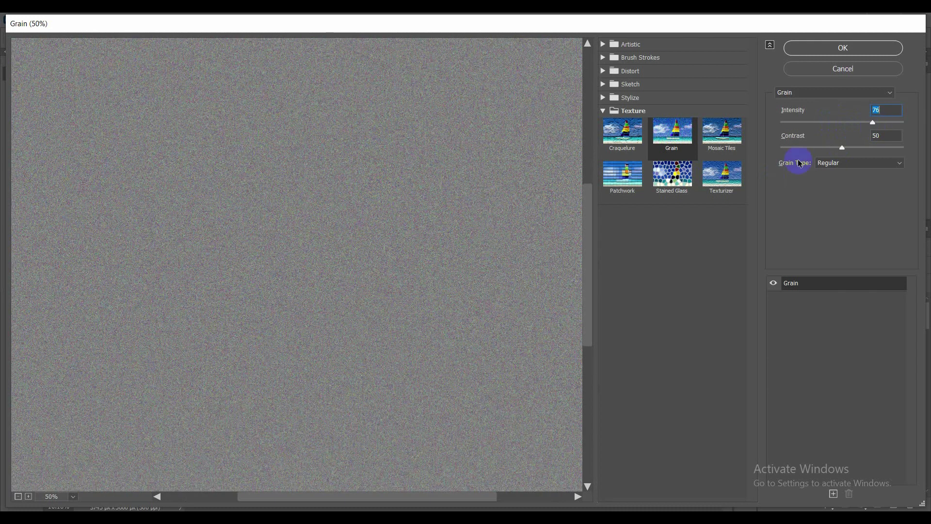
mouse_move(846, 147)
mouse_down()
mouse_move(878, 152)
mouse_move(831, 151)
mouse_up()
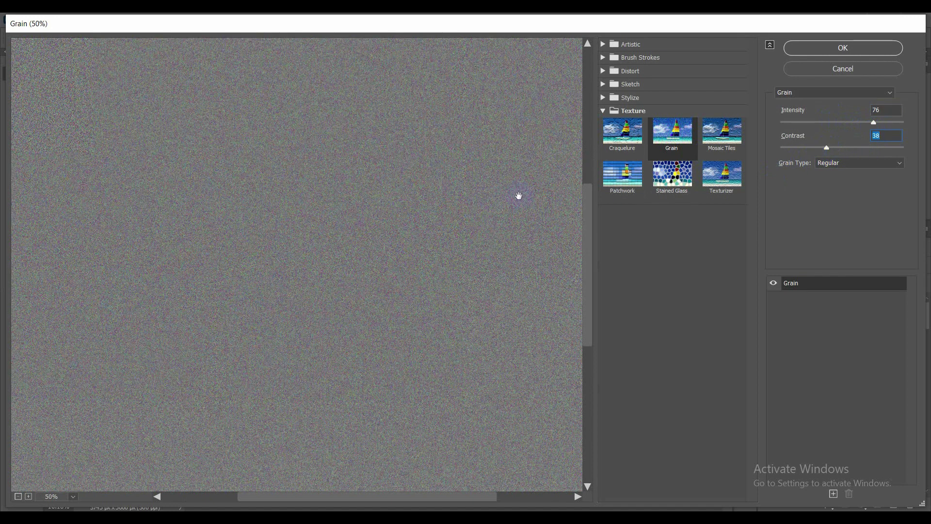
Try the Soft, Sprinkles, Clumped, Contrasty, Horizontal, Vertical and Speckle grain types in the filter preview
click(846, 163)
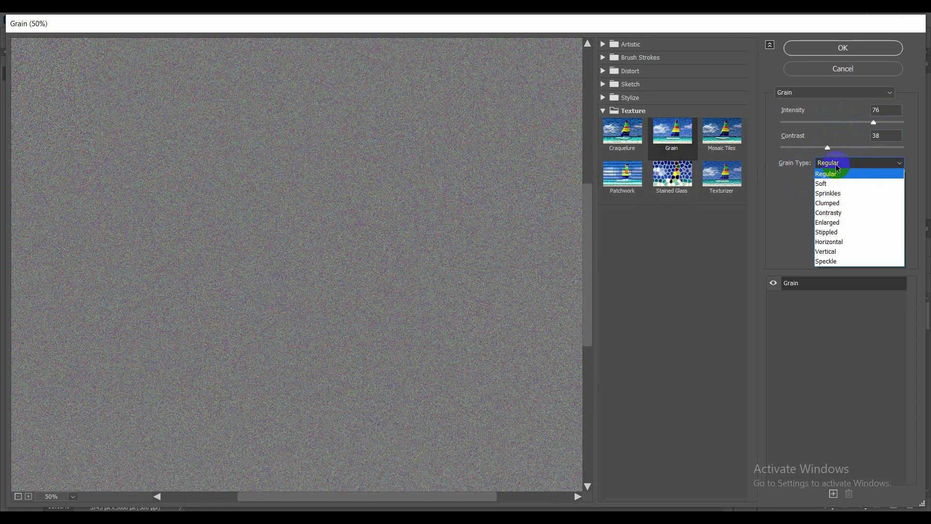
click(836, 185)
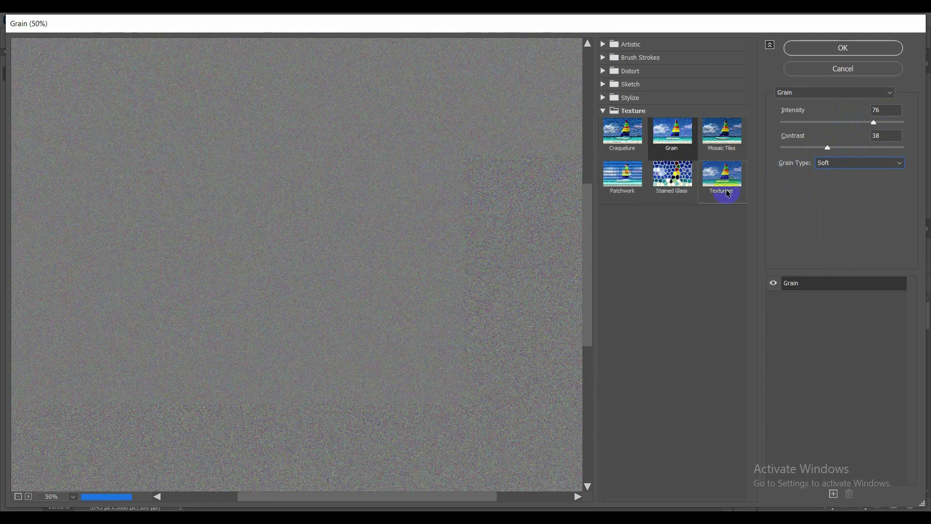
click(839, 164)
click(839, 193)
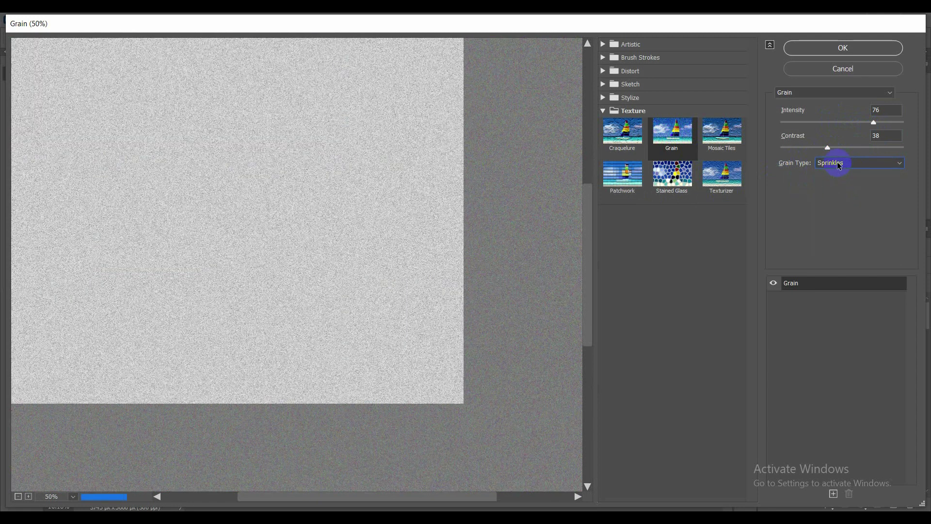
click(837, 163)
click(840, 203)
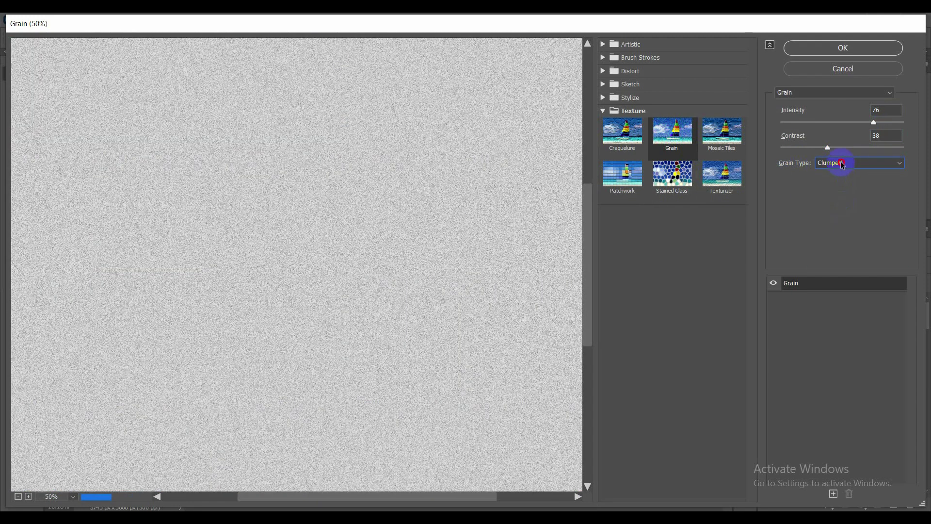
click(840, 161)
click(840, 213)
click(846, 161)
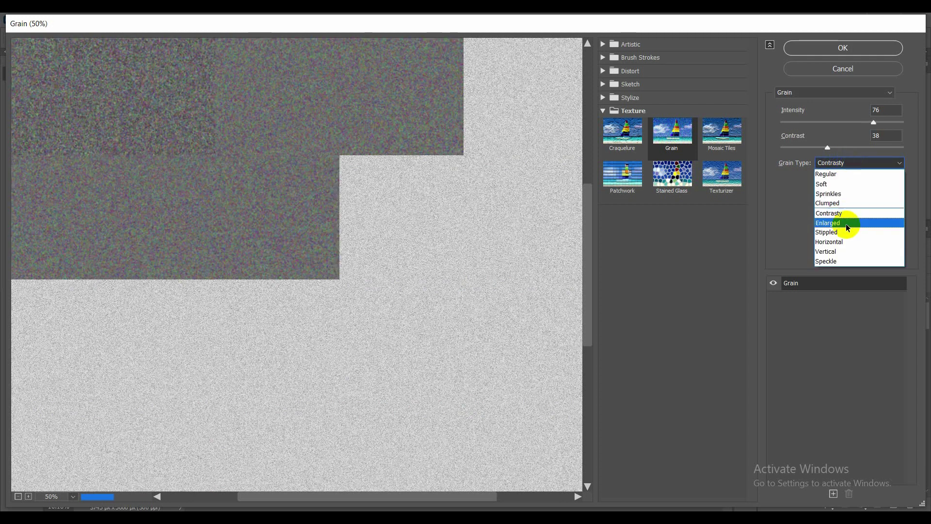
click(849, 242)
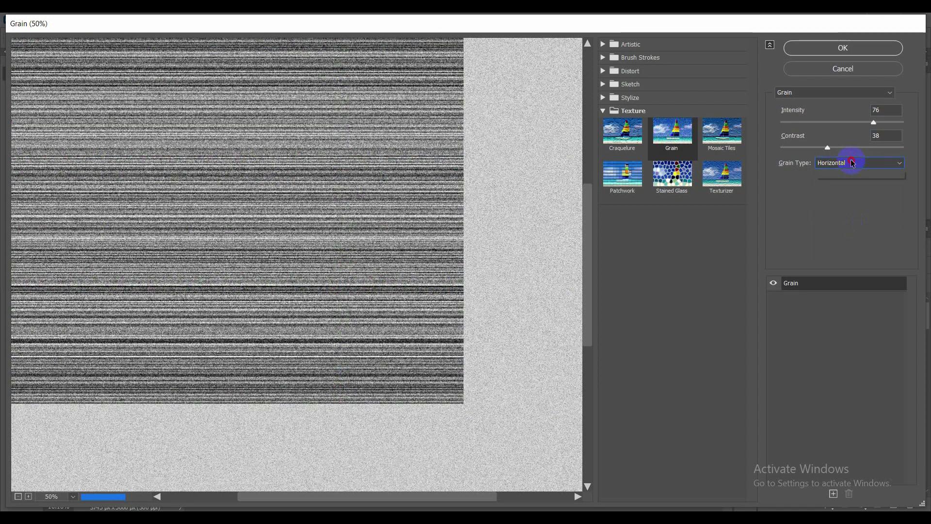
click(852, 162)
click(842, 249)
click(848, 164)
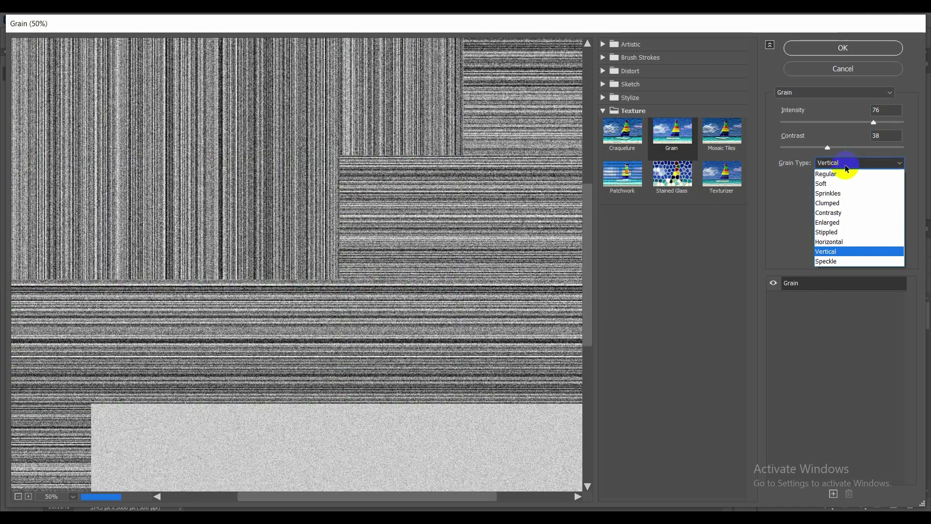
click(834, 262)
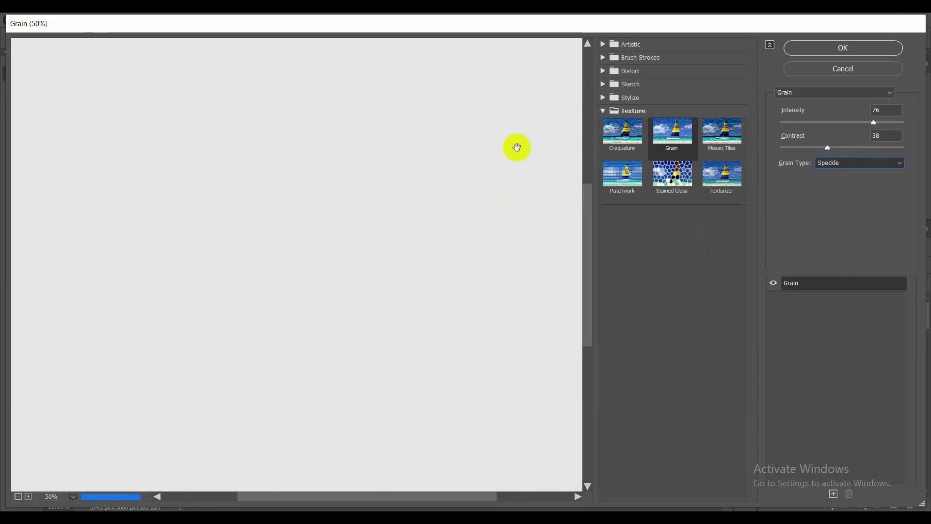
Set the grain type to Enlarged and apply the Grain filter to the "dotted" layer
click(831, 162)
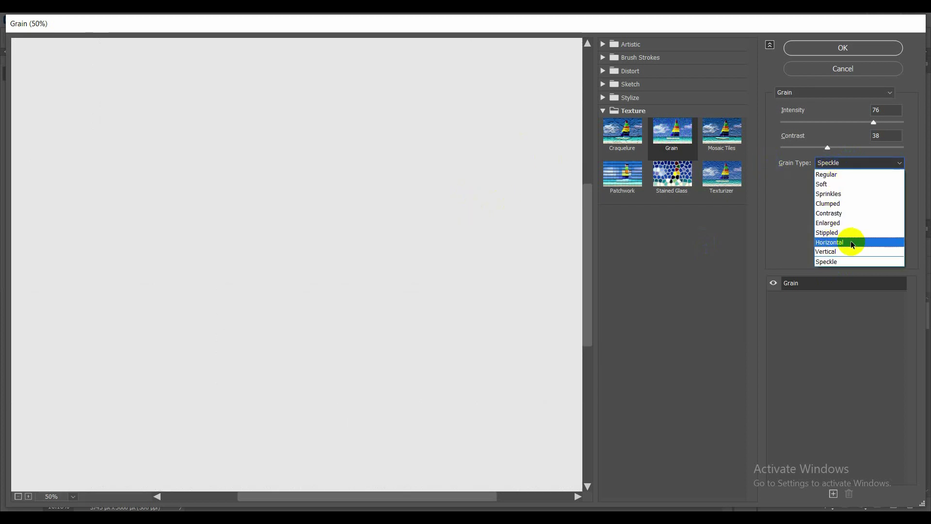
click(849, 222)
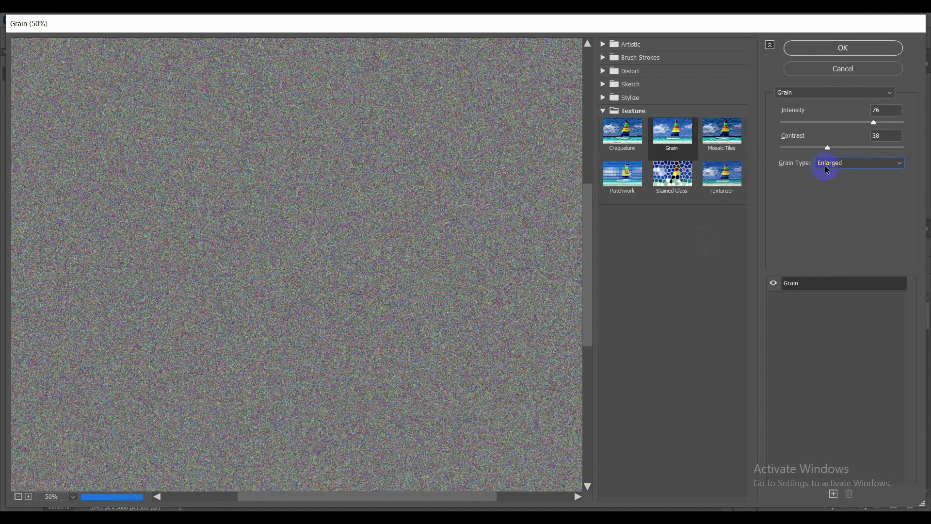
click(834, 56)
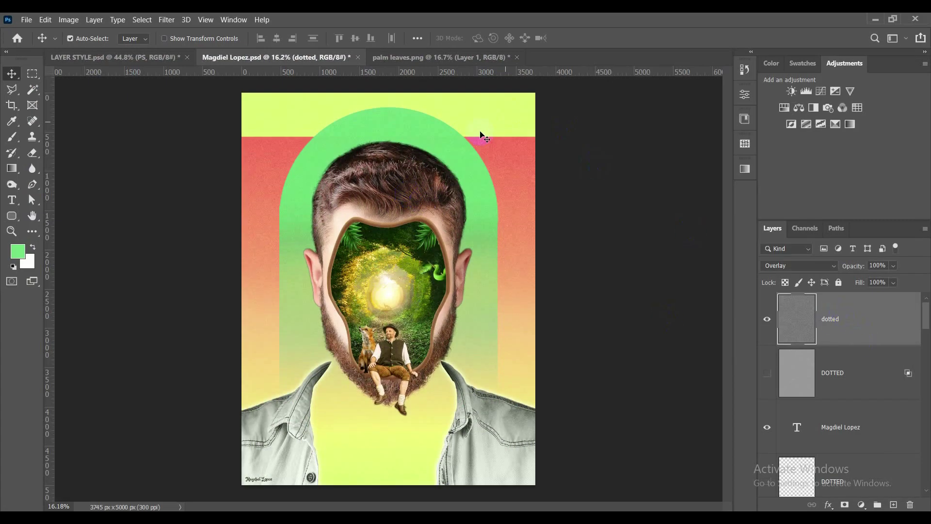
Compare the poster's upper background close up with the "dotted" grain layer hidden and shown
scroll(536, 129, up, 2)
scroll(537, 129, up, 5)
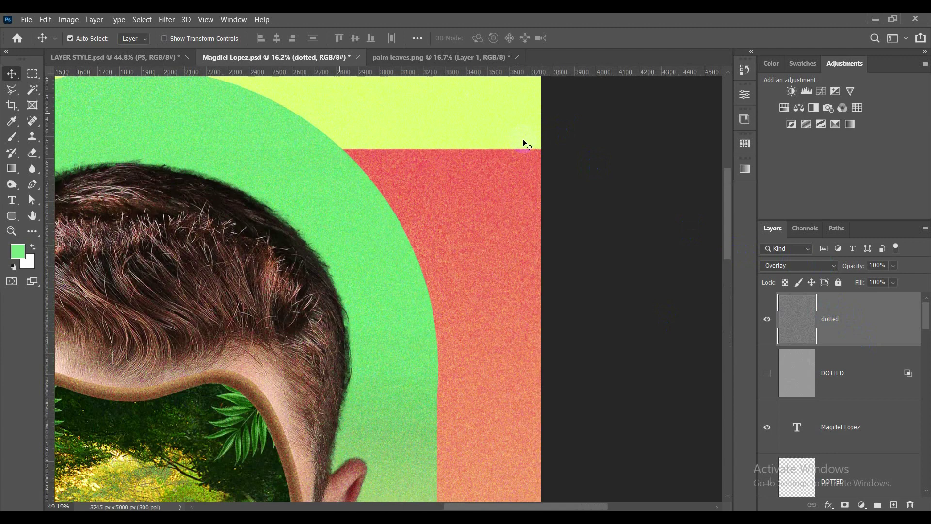
click(767, 321)
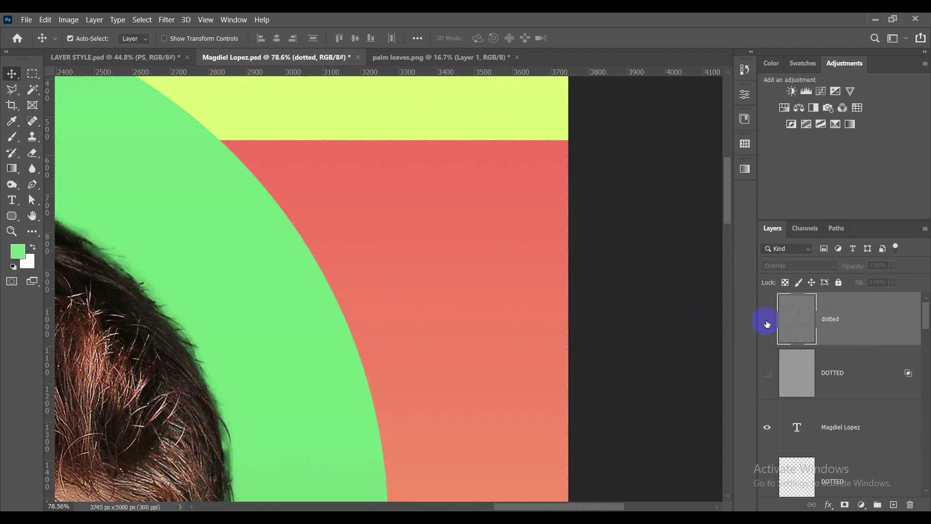
click(767, 321)
click(766, 321)
click(767, 321)
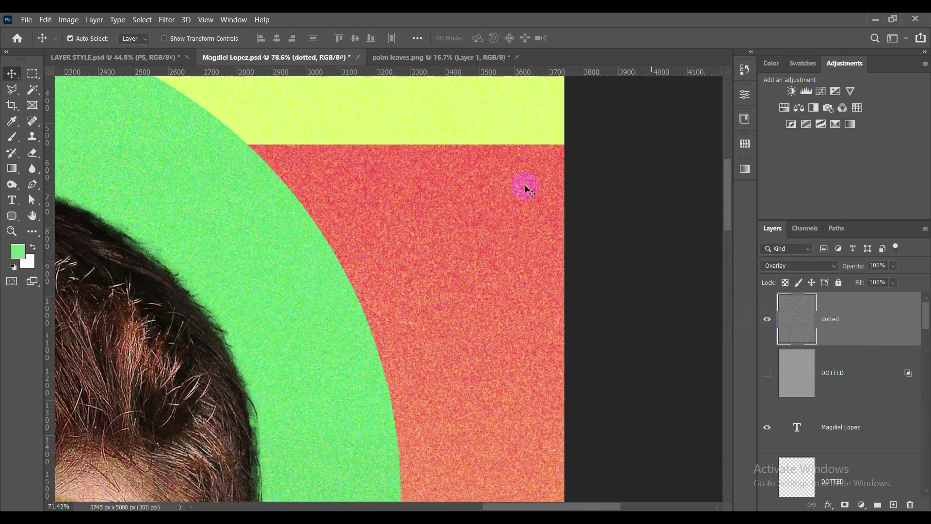
Compare the whole poster with and without the "dotted" layer, and examine the grain around the hair and arch
scroll(525, 187, down, 7)
scroll(518, 245, up, 1)
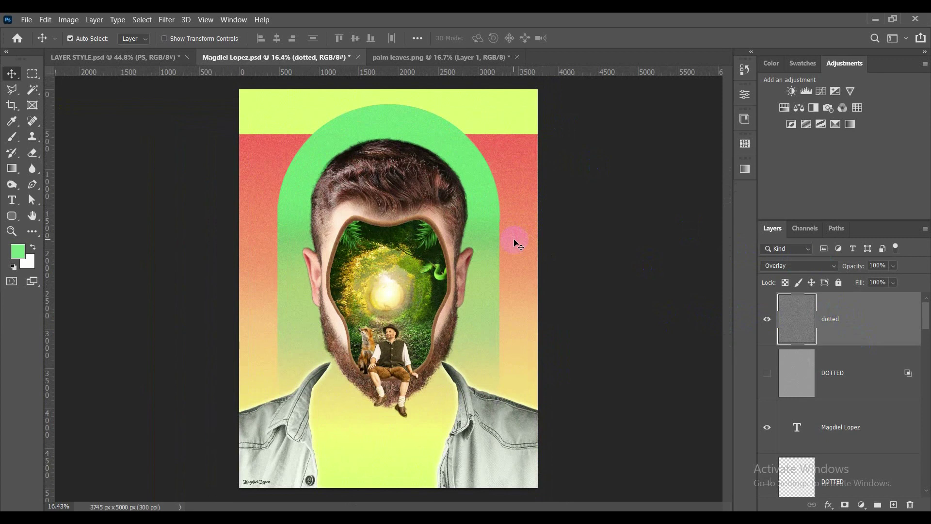
click(766, 321)
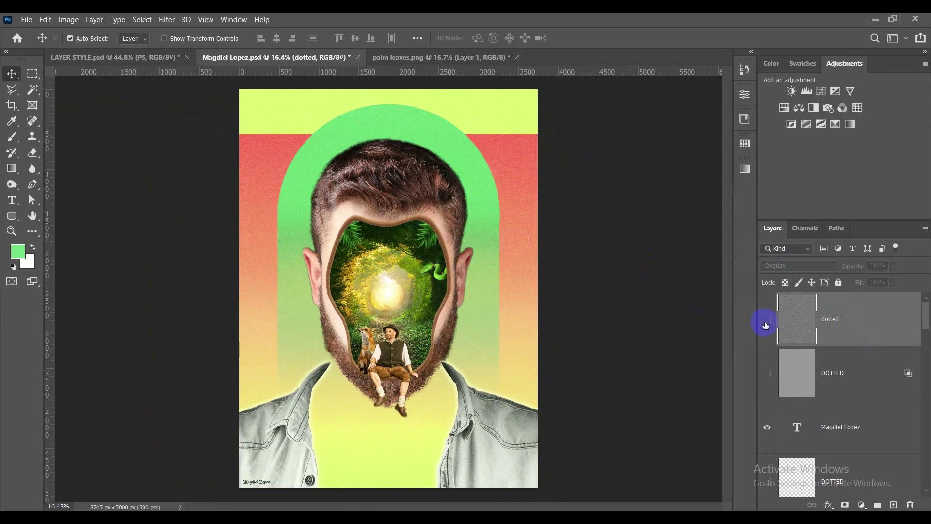
click(765, 323)
scroll(495, 155, up, 8)
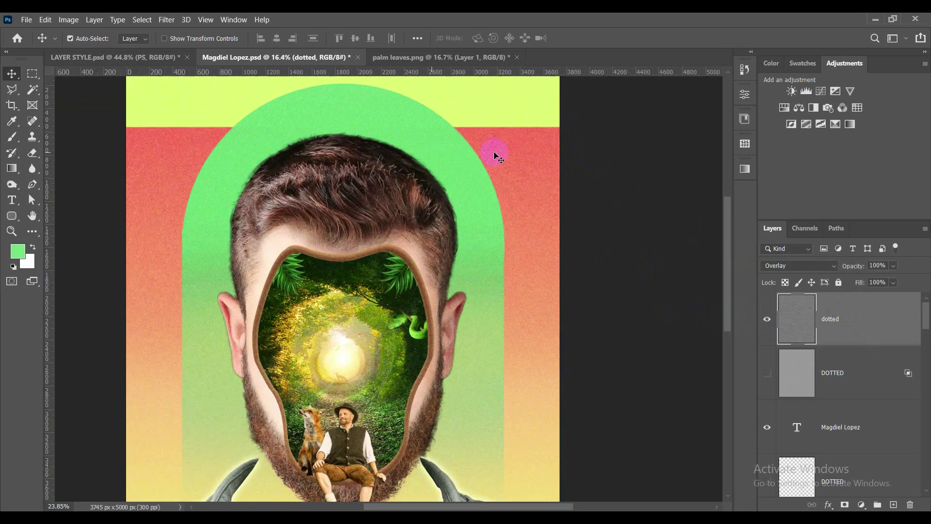
scroll(494, 155, up, 2)
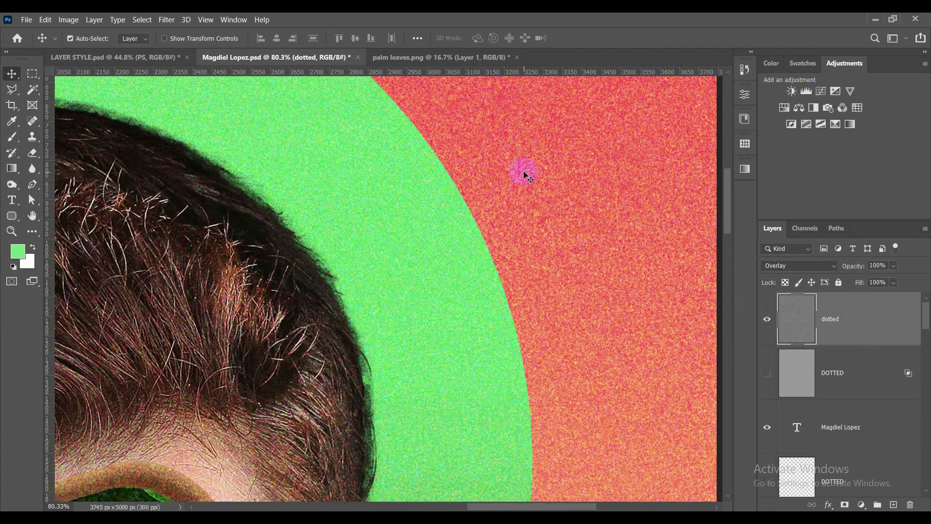
scroll(524, 175, down, 4)
scroll(536, 235, down, 6)
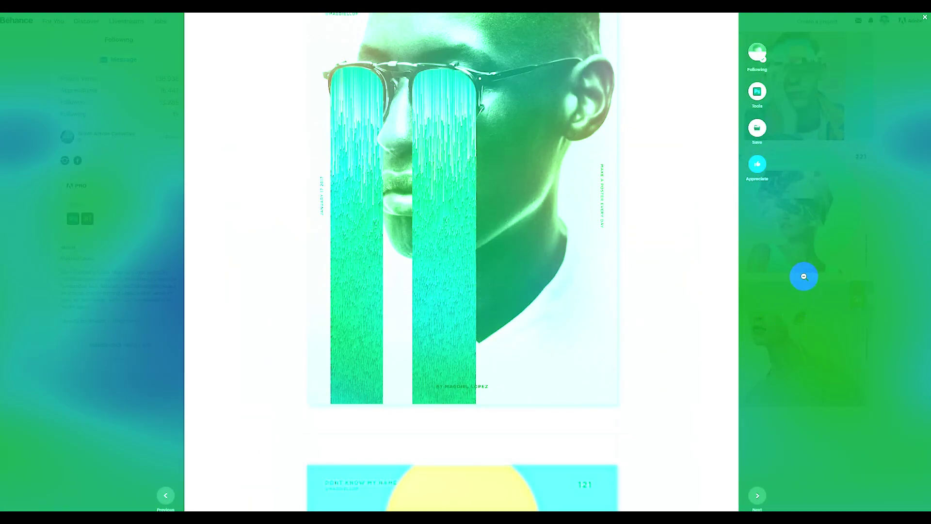
Switch to Behance and browse Magdiel Lopez's daily poster projects to examine their colors, gradients and compositions
scroll(802, 276, down, 9)
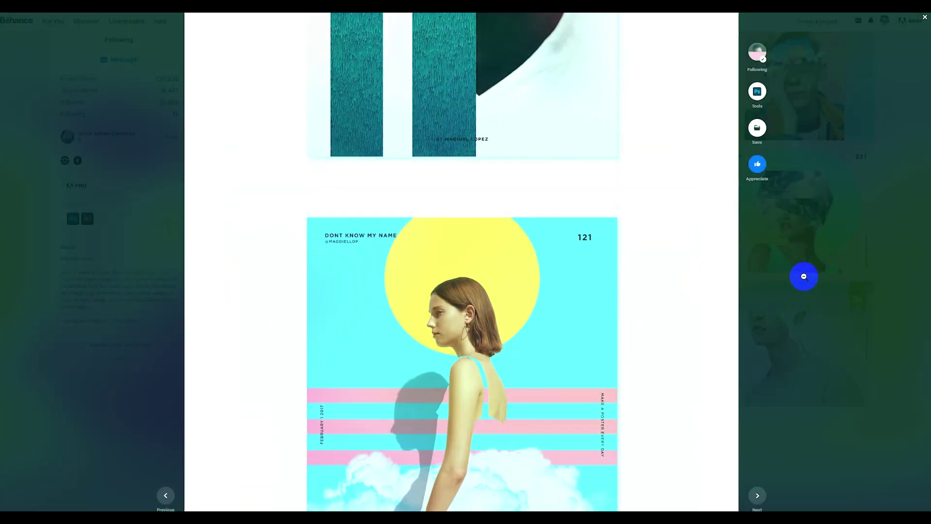
scroll(802, 277, down, 14)
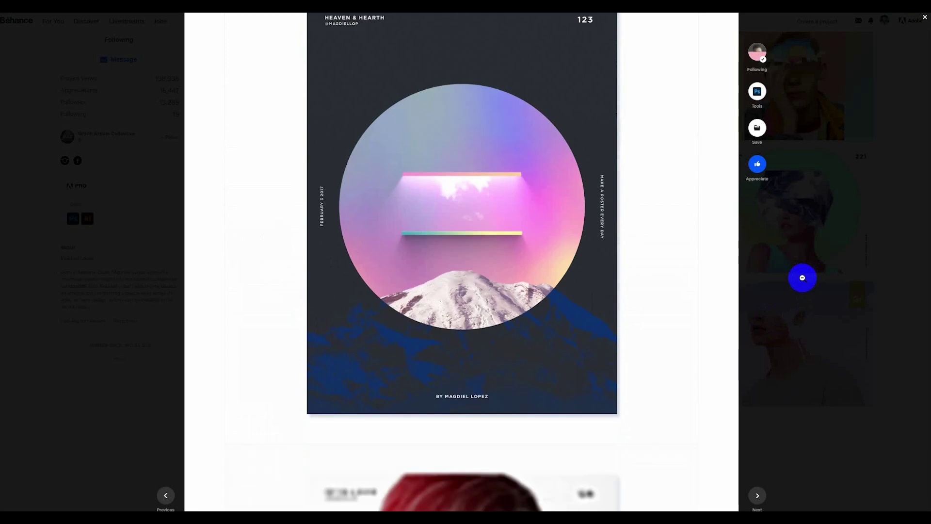
scroll(802, 277, down, 15)
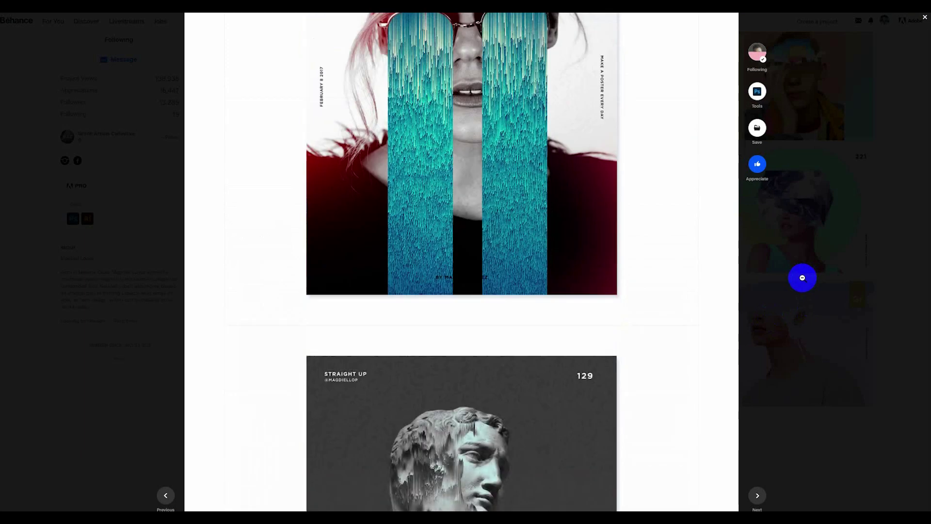
scroll(802, 277, down, 8)
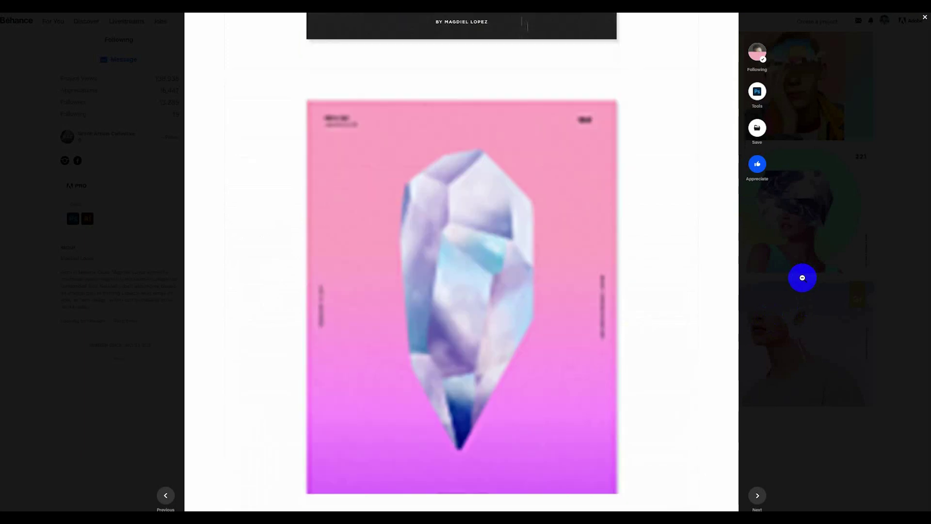
scroll(802, 277, down, 8)
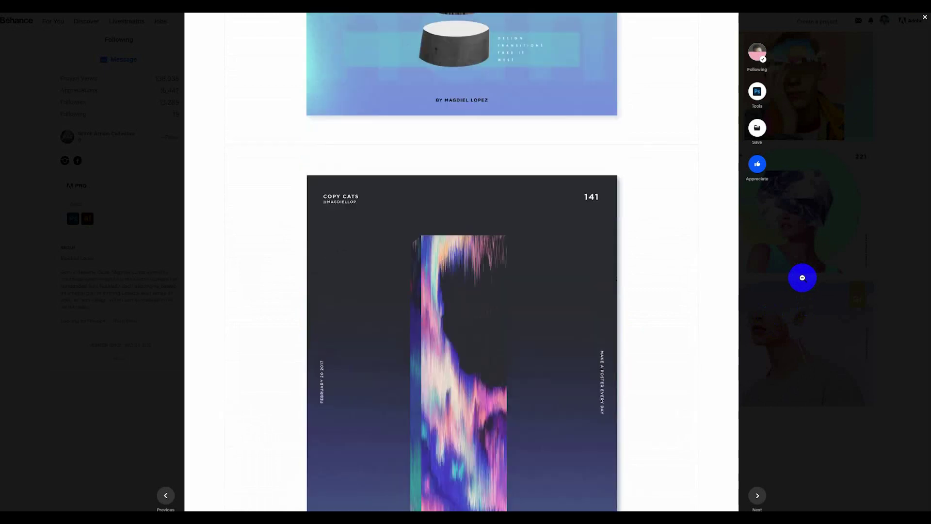
scroll(802, 277, down, 10)
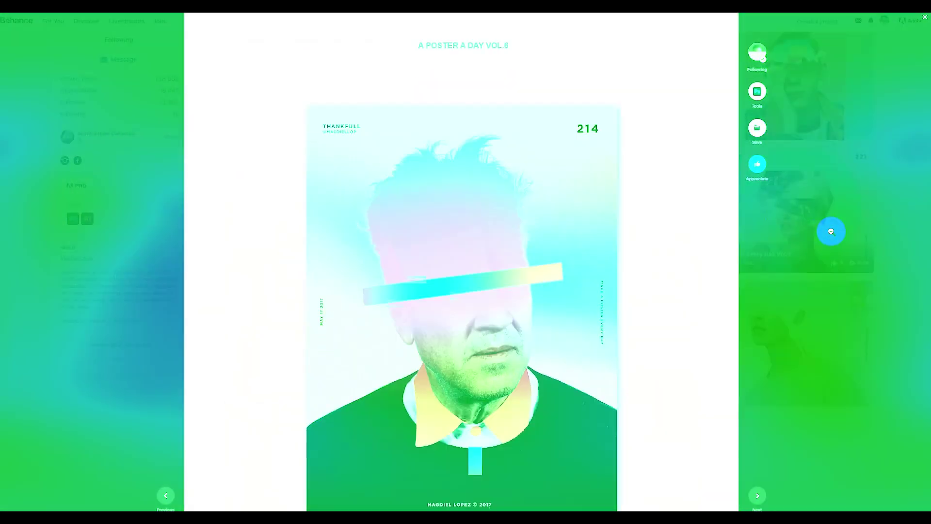
scroll(830, 232, down, 10)
scroll(822, 227, down, 3)
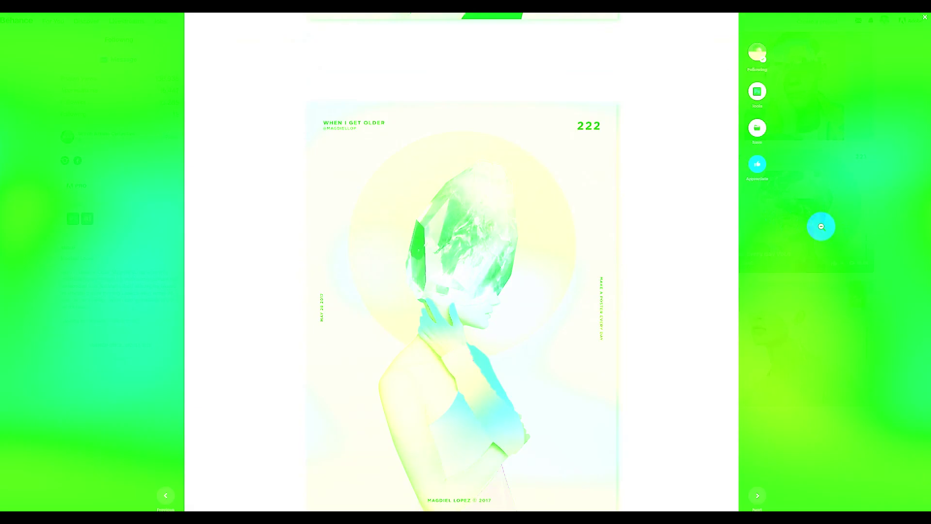
scroll(822, 227, down, 12)
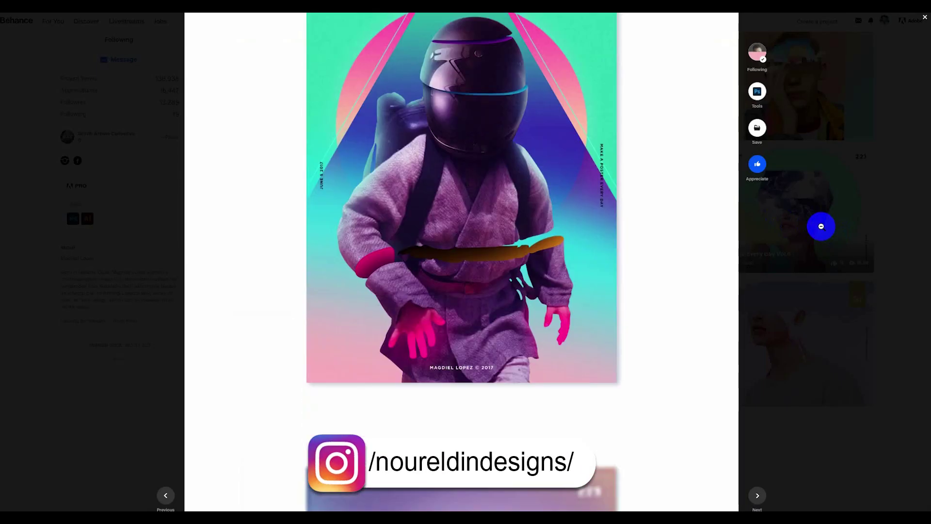
scroll(821, 226, down, 5)
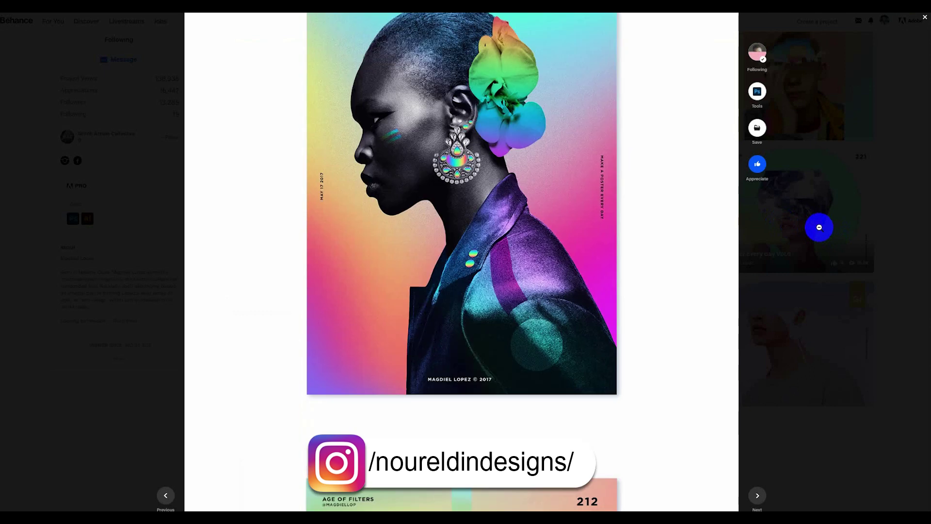
scroll(819, 227, down, 8)
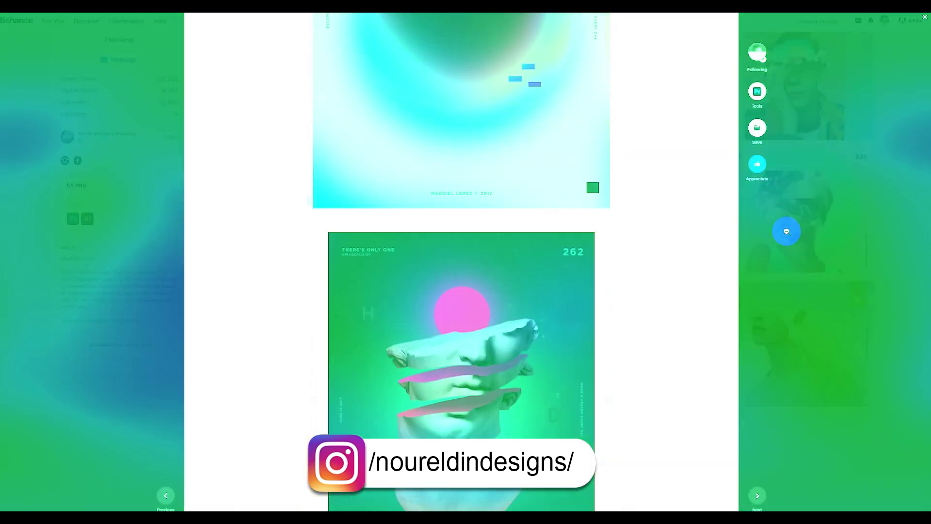
scroll(786, 232, down, 4)
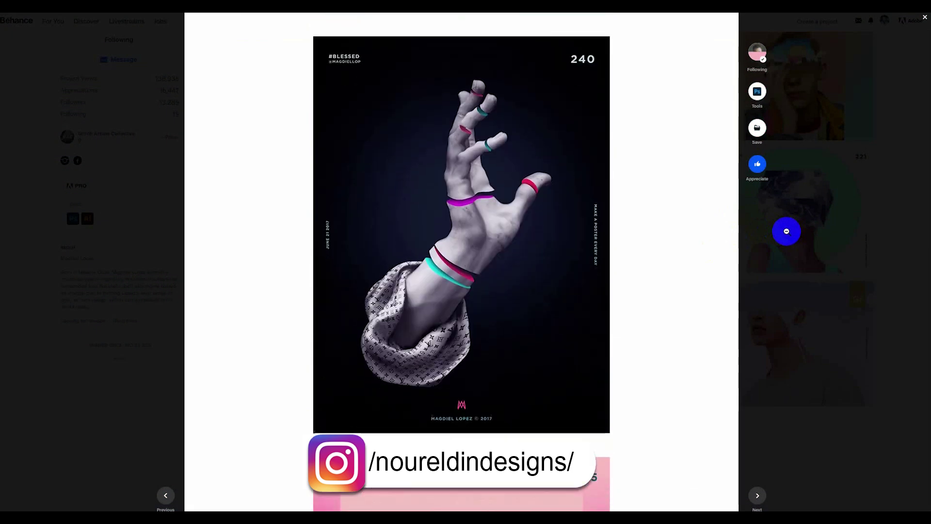
scroll(787, 231, down, 4)
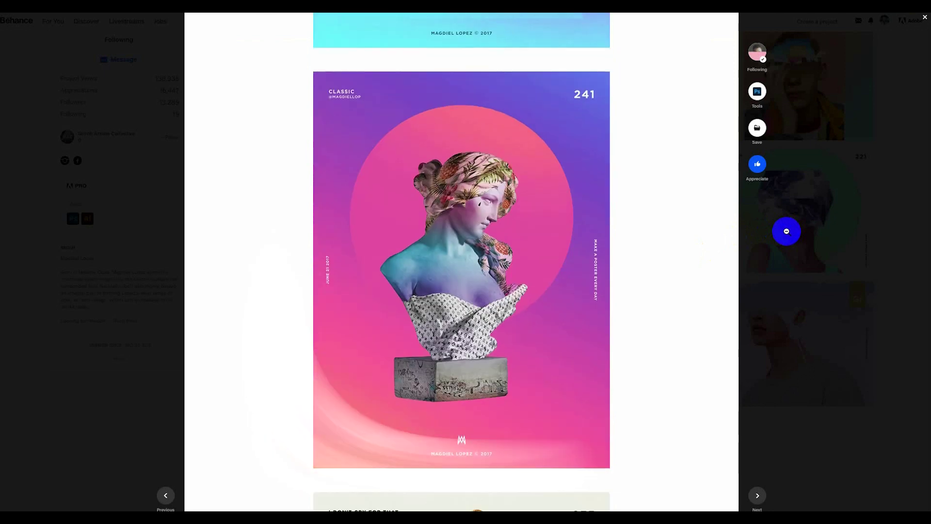